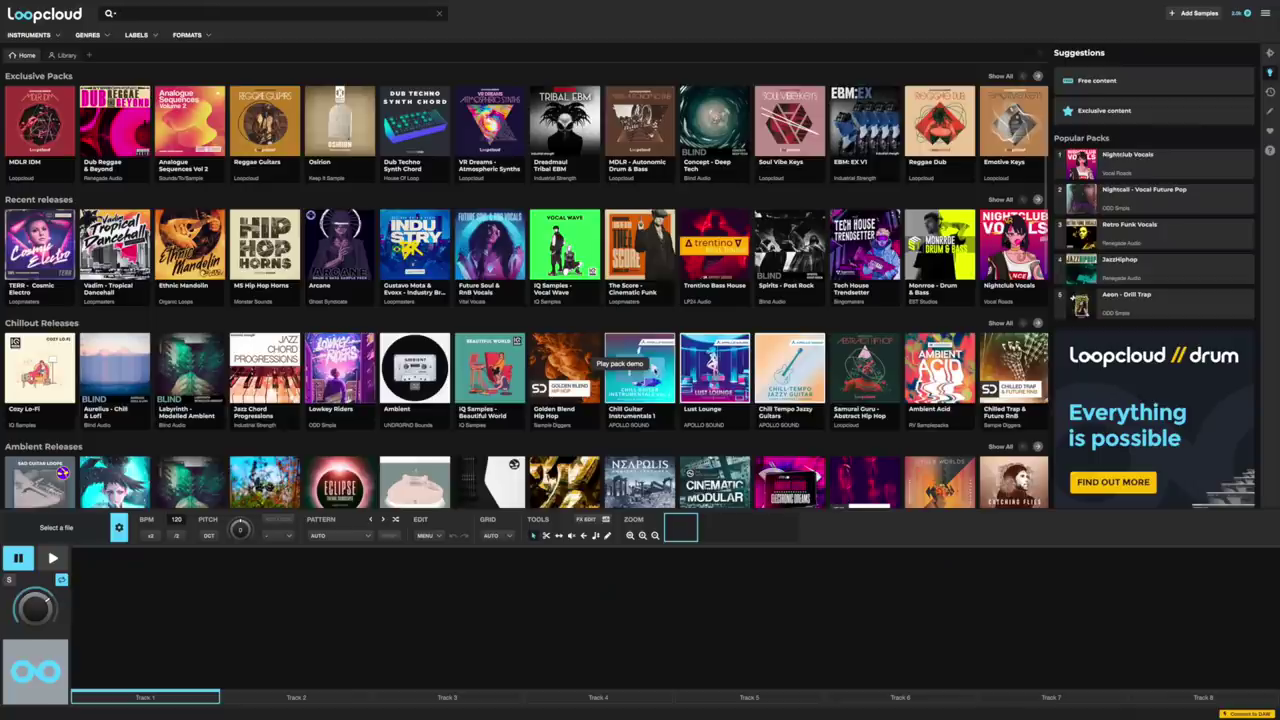
Play the demo of the Chill Guitar Instrumentals 1 pack and open the pack's sample list.
left_click(630, 376)
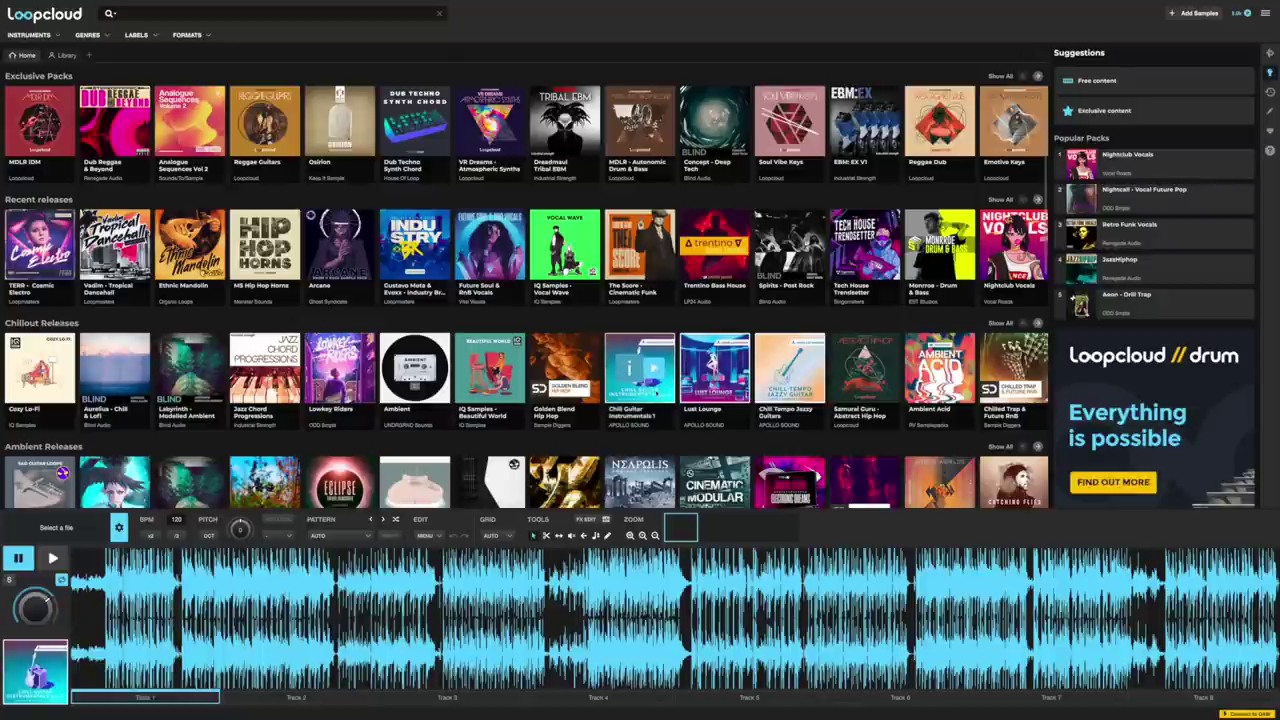
left_click(657, 396)
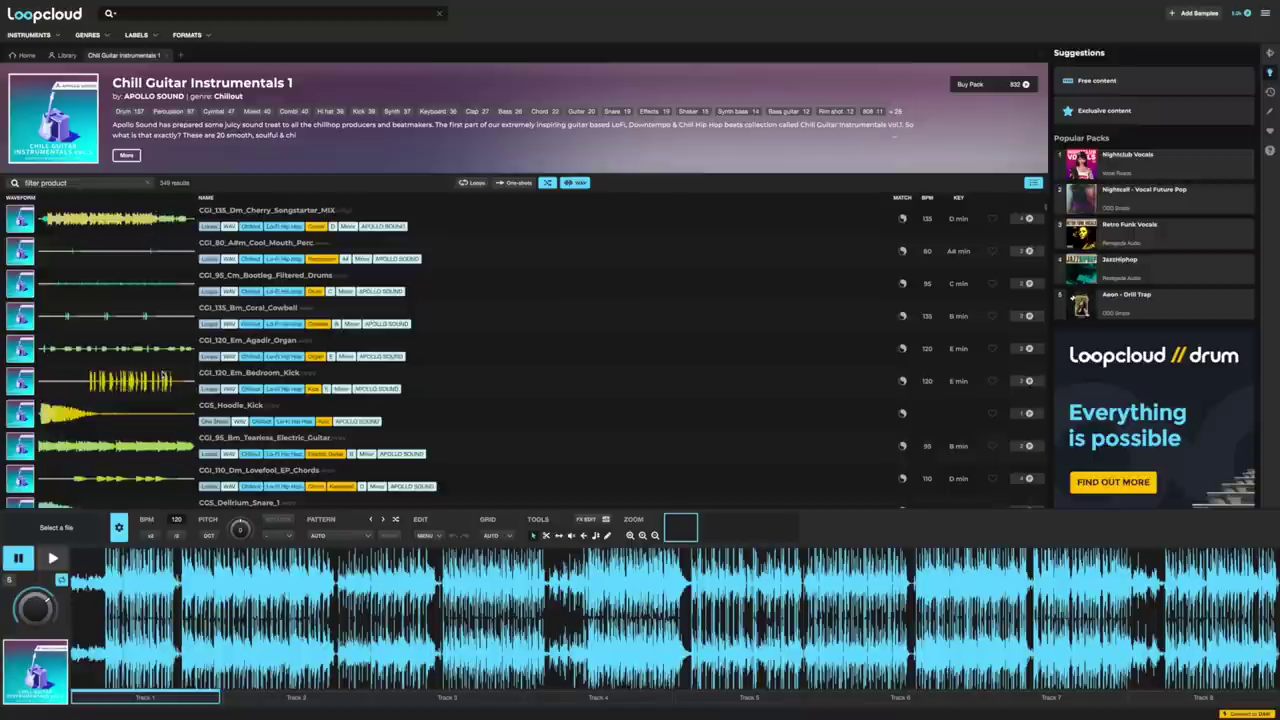
Preview the first five samples of the pack one after another, from CGI_135_Dm_Cherry_Songstarter_MIX to CGI_120_Em_Agadir_Organ.
left_click(129, 225)
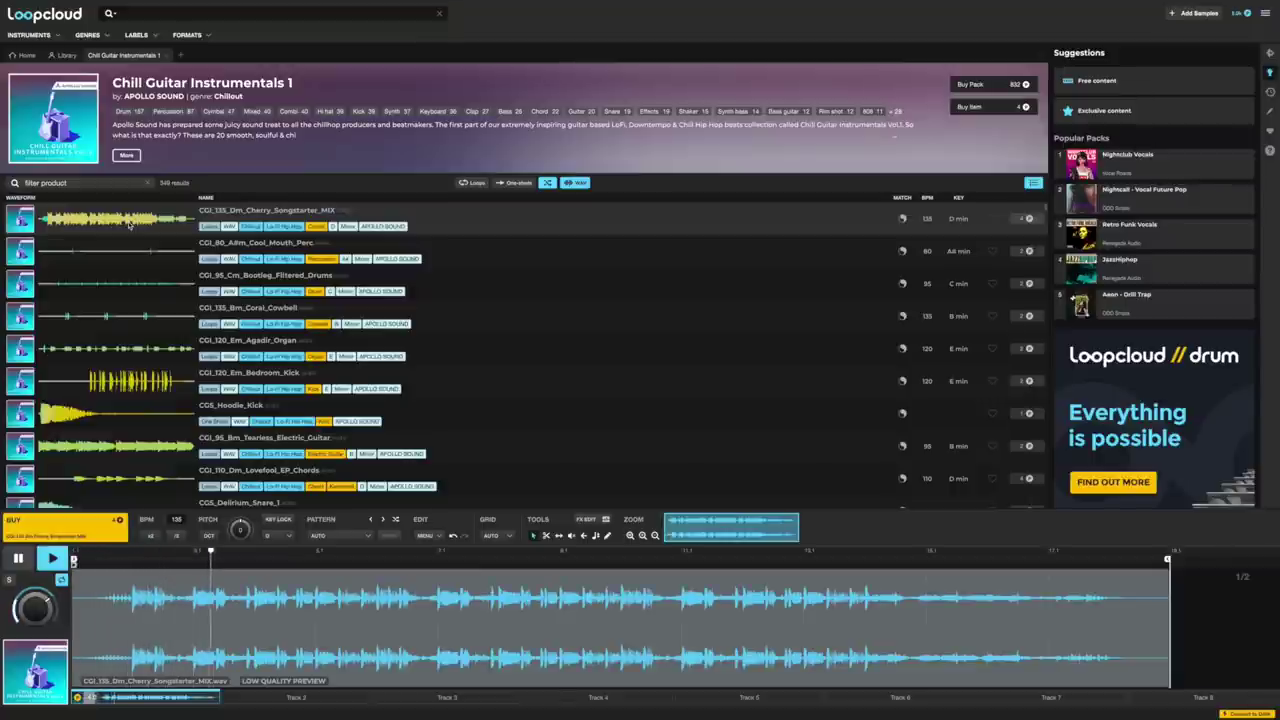
key("Down")
key("Down")
key("Down")
key("Down")
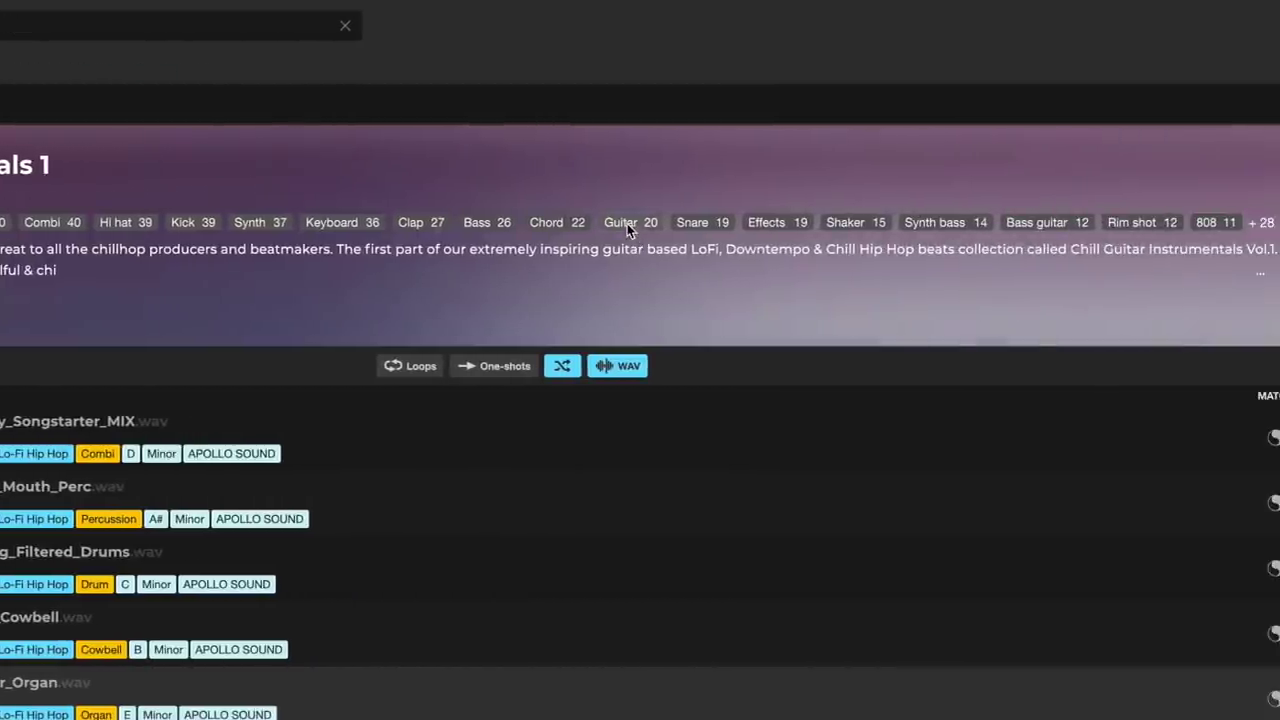
Filter the pack to Guitar samples and audition them in turn from the second one, stopping playback on CGI_75_Am_Tender_Electric_Guitar.
left_click(622, 222)
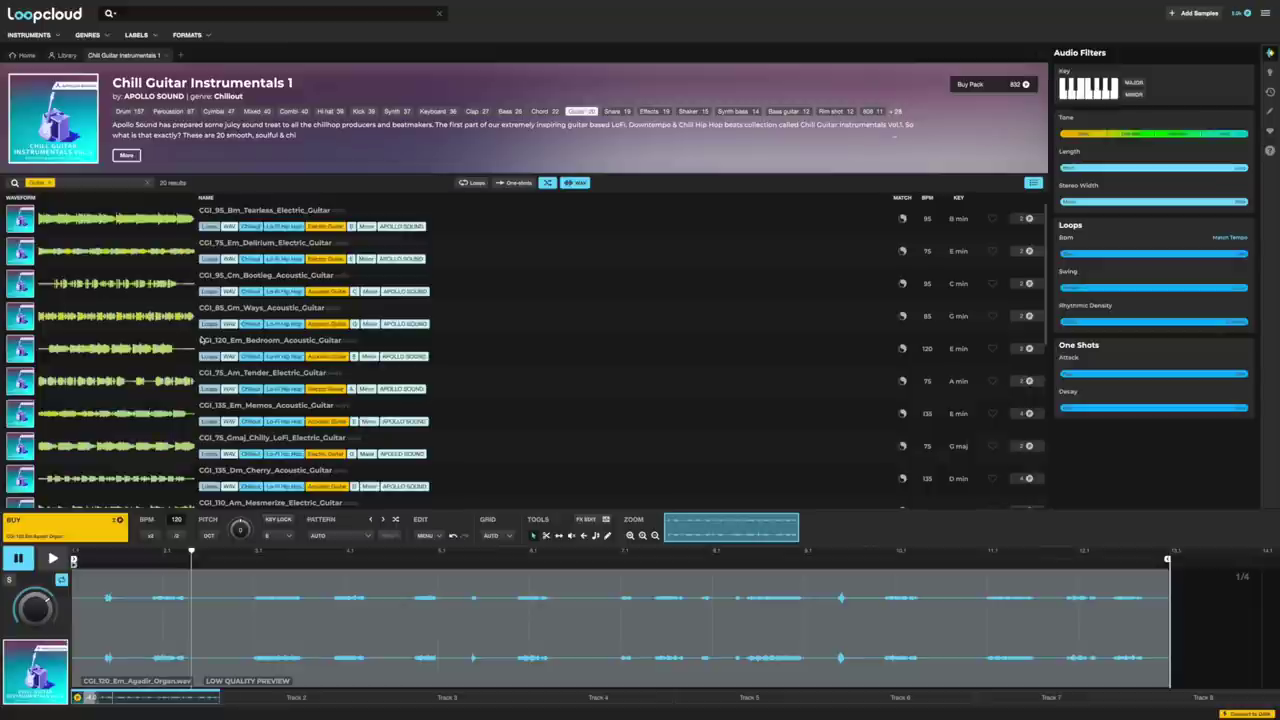
left_click(155, 250)
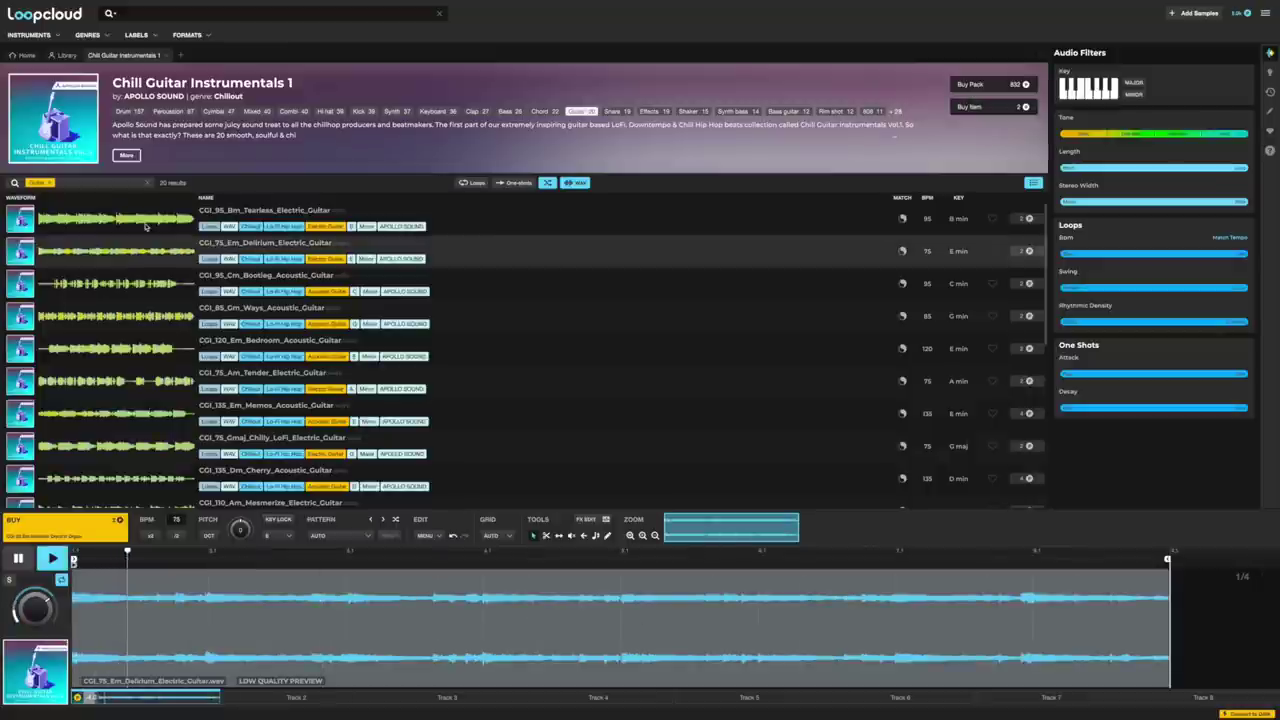
key("Down")
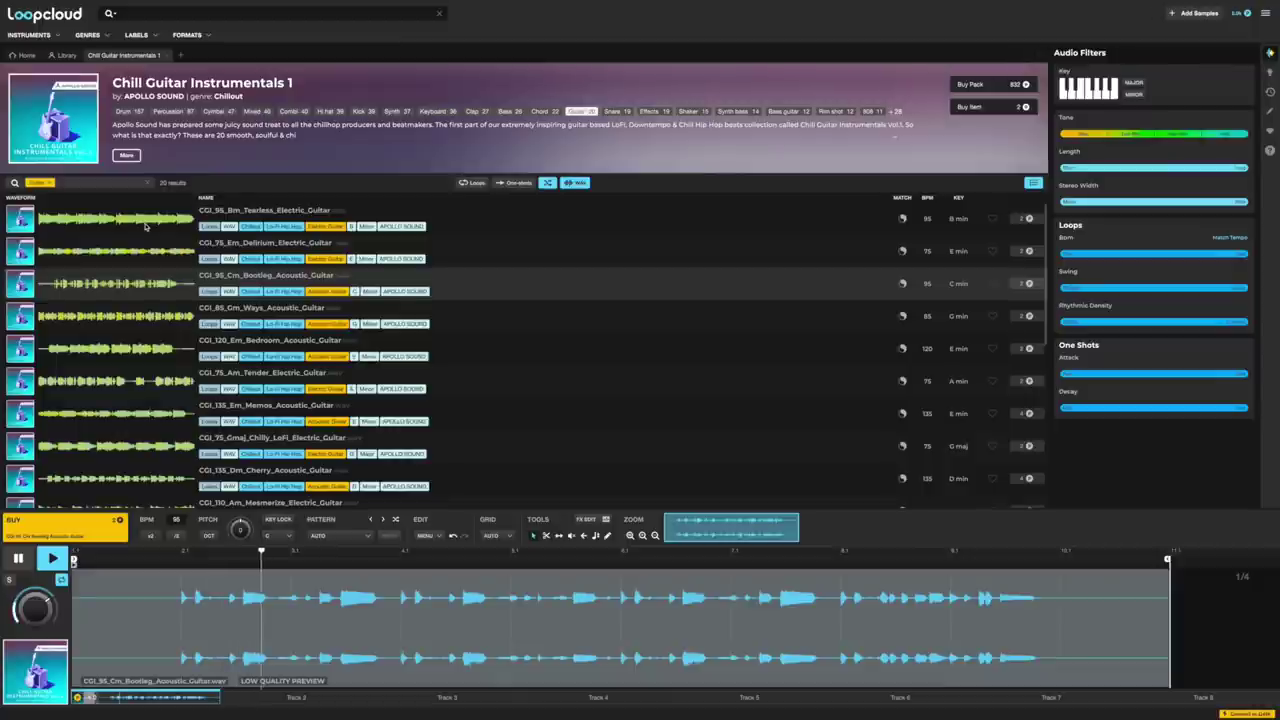
key("Down")
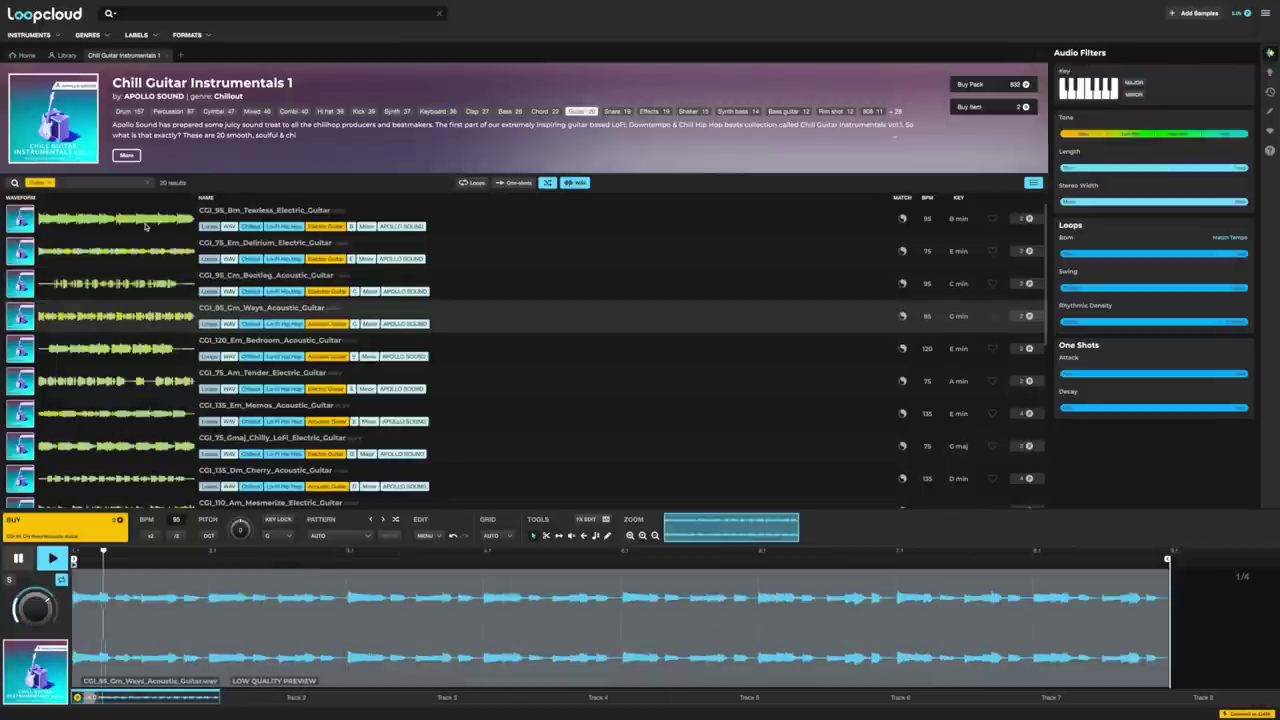
key("Down")
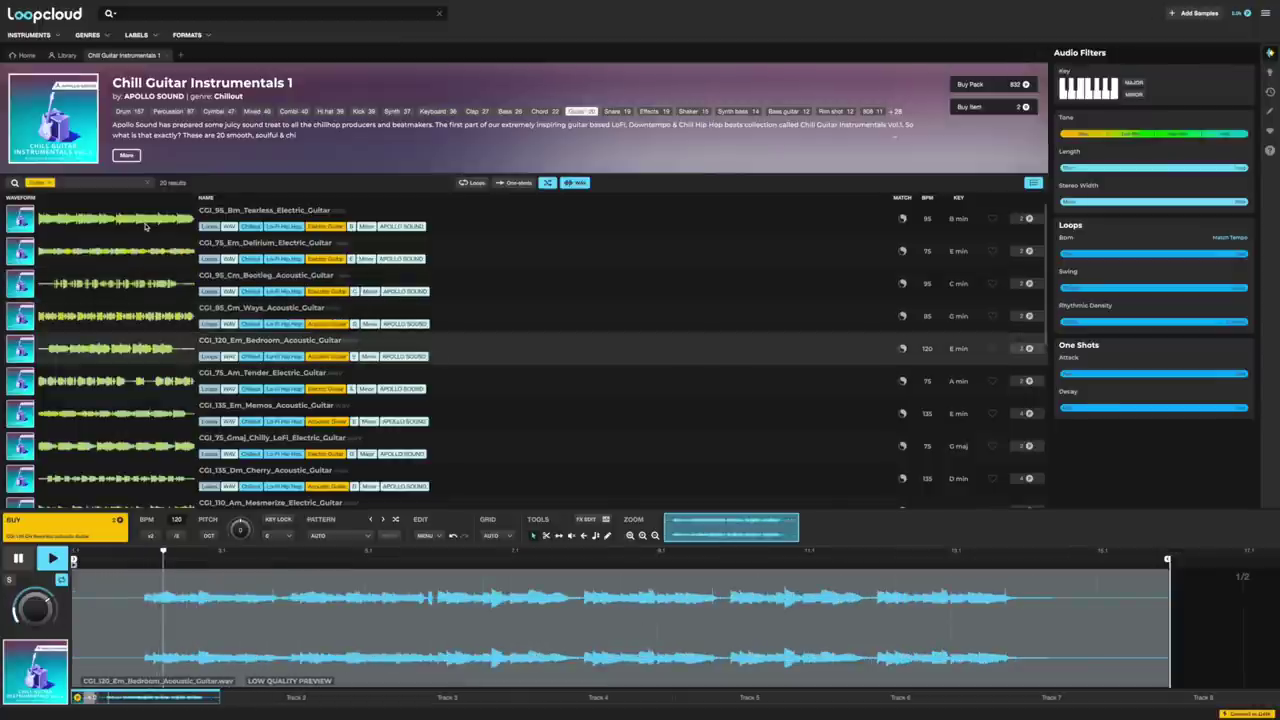
key("Down")
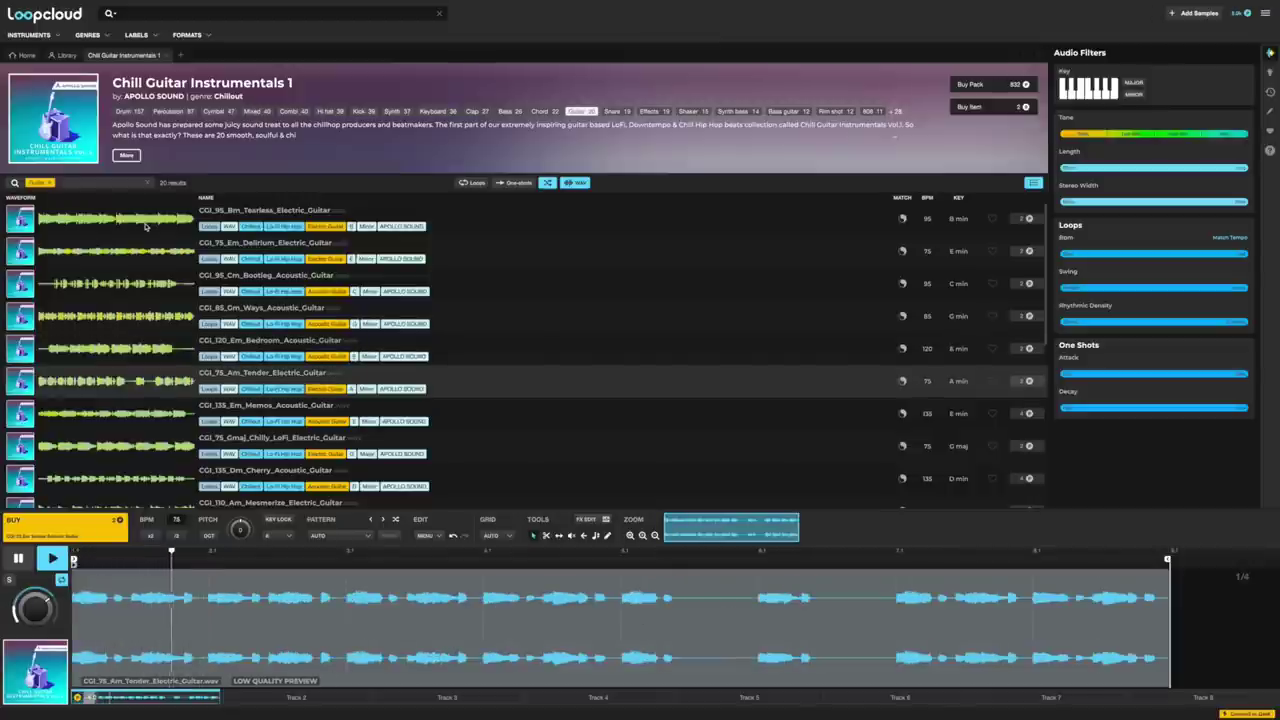
key("space")
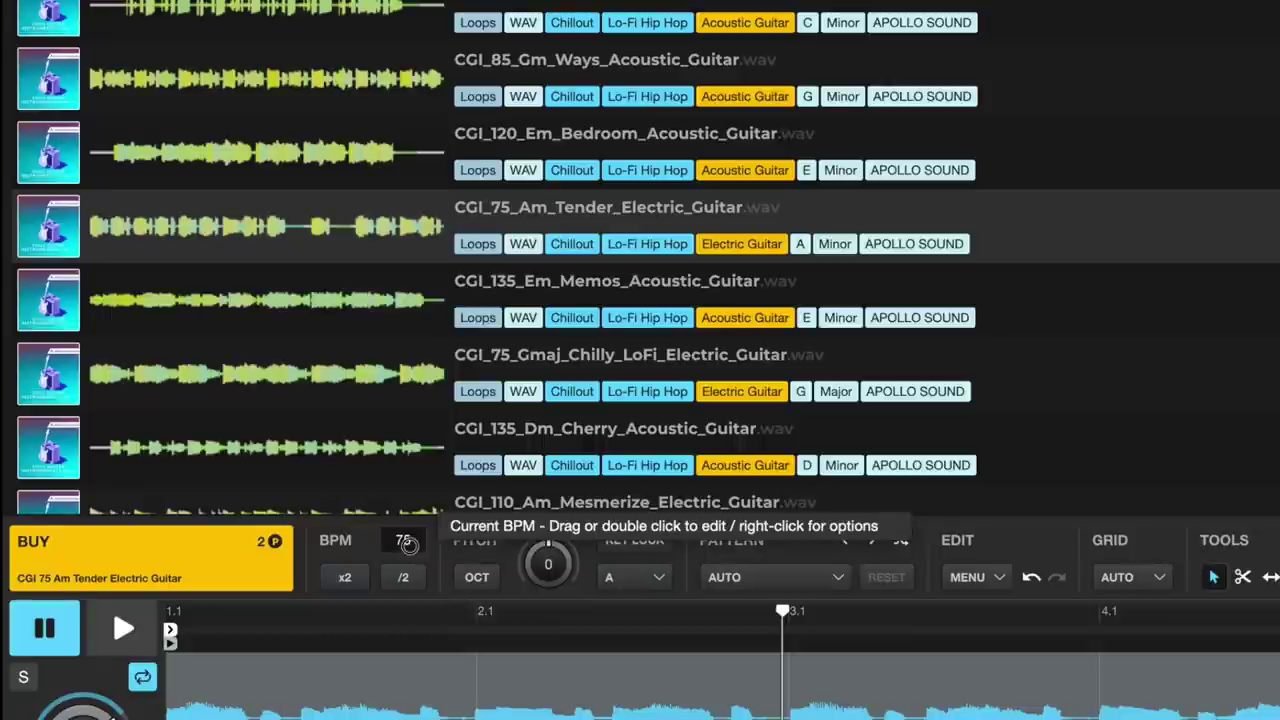
Try different tempos on the electric guitar loop and set its BPM to 90.
left_click_drag(410, 552, 421, 488)
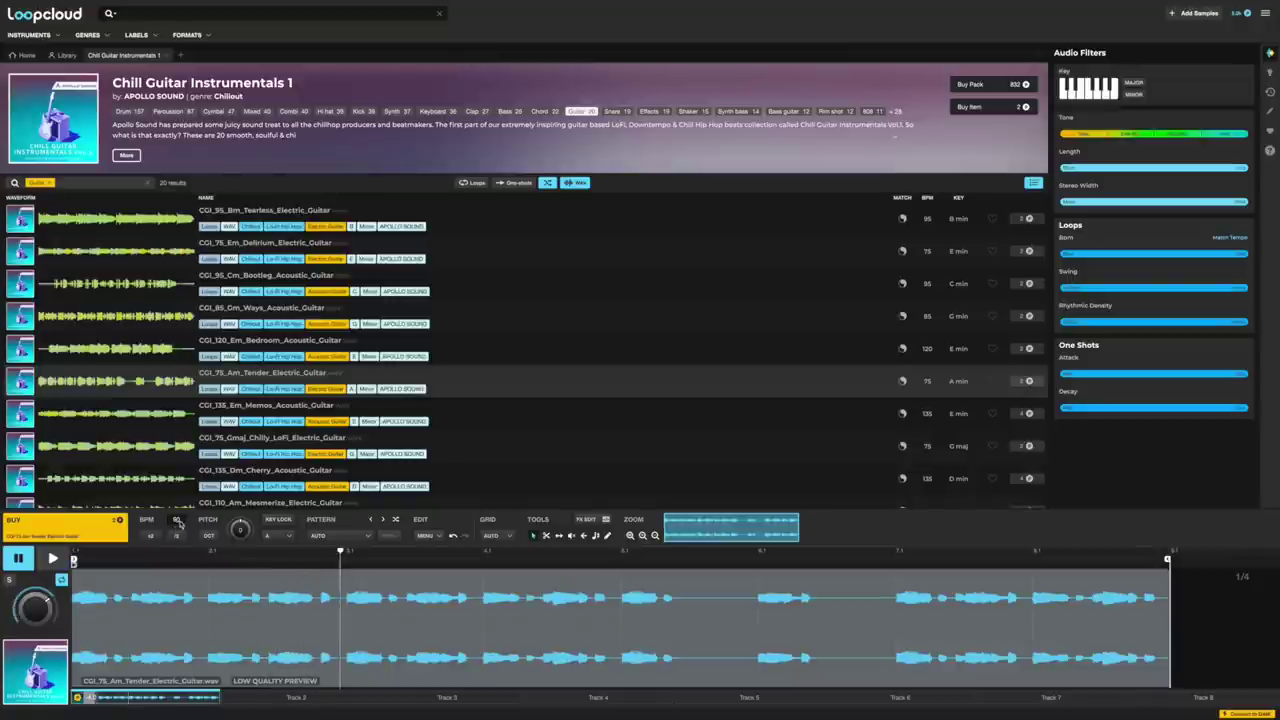
left_click_drag(180, 524, 373, 597)
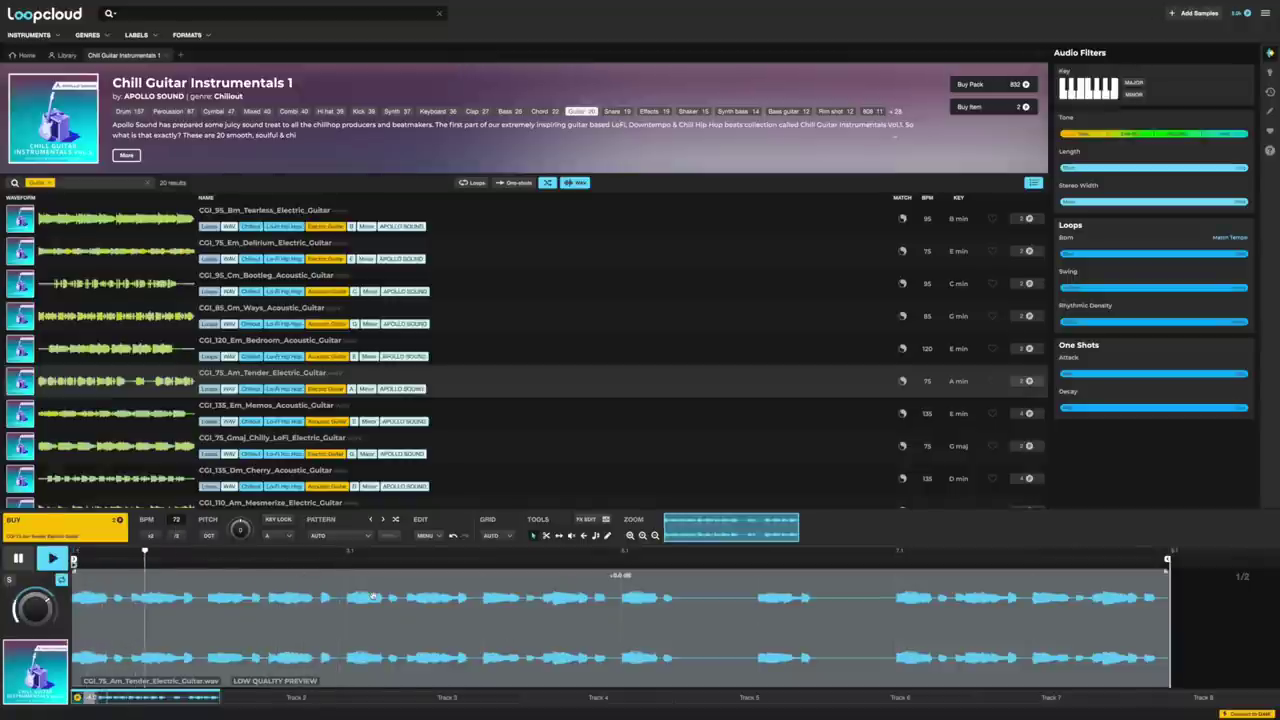
left_click(176, 521)
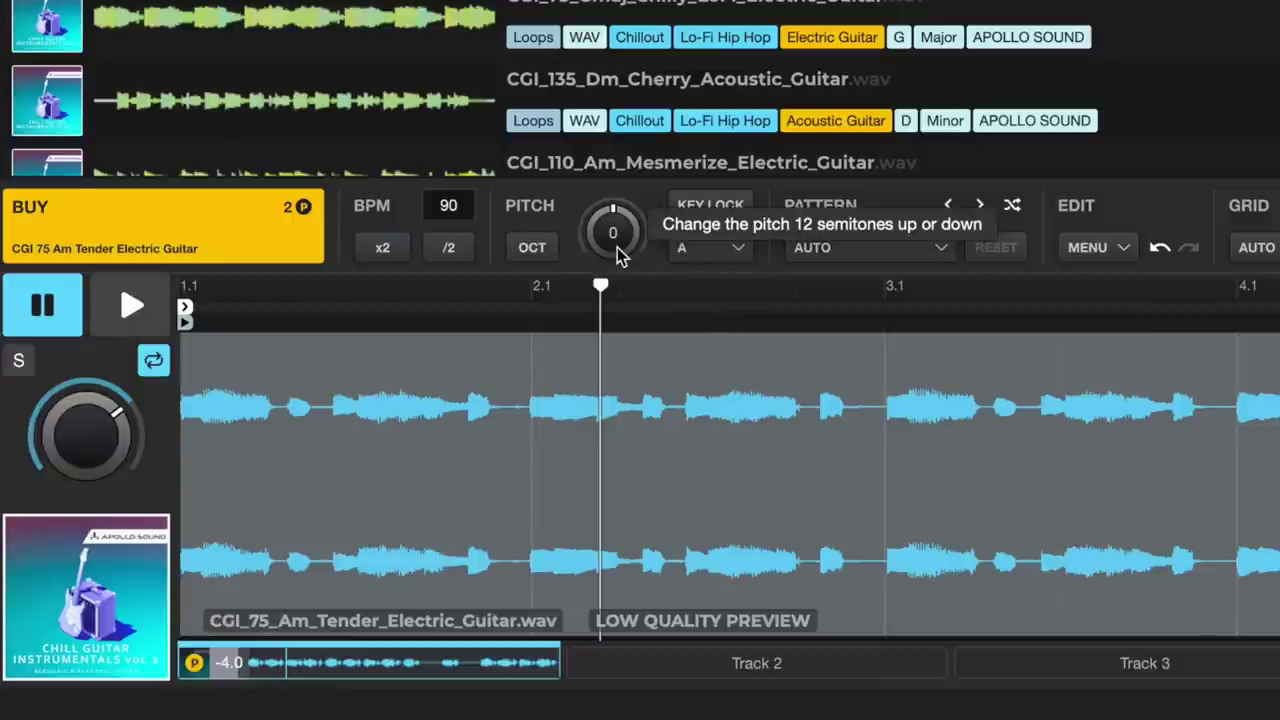
Transpose the guitar loop, trying 2 and 4 semitones up during playback and settling on a pitch of -3.
mouse_move(614, 242)
left_mouse_down()
mouse_move(615, 226)
mouse_move(624, 234)
left_mouse_up()
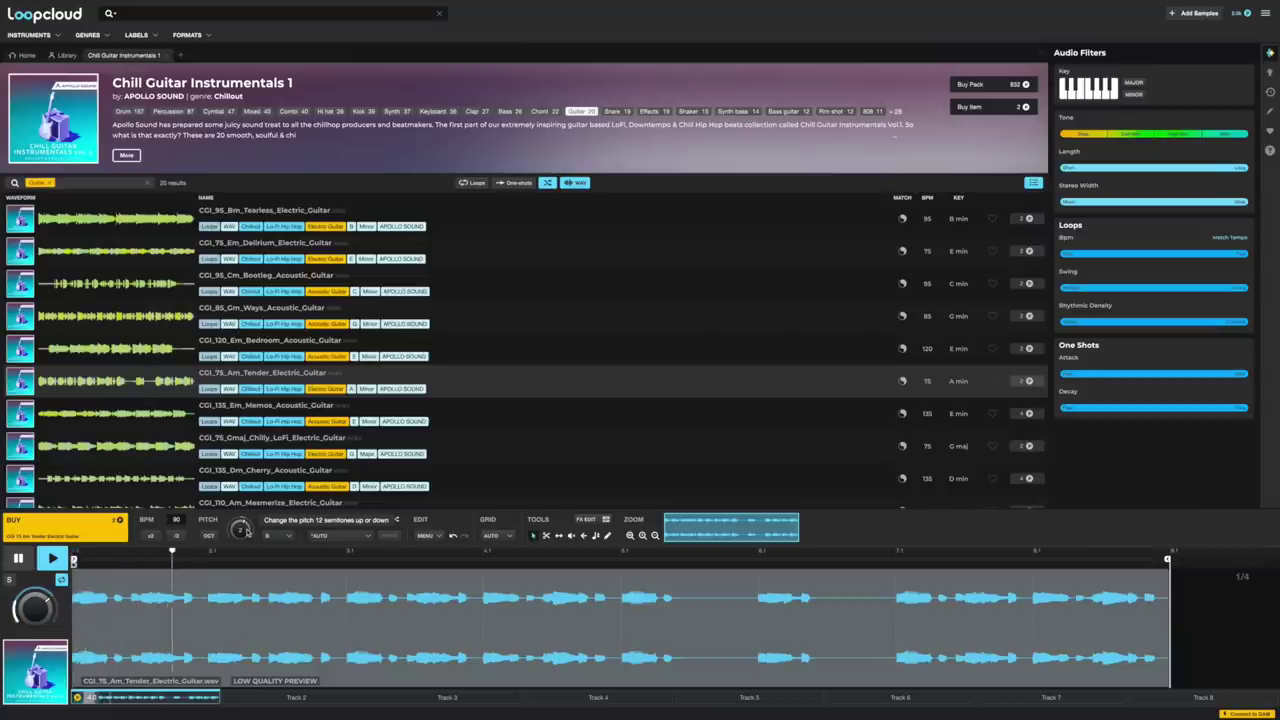
left_click_drag(247, 530, 247, 523)
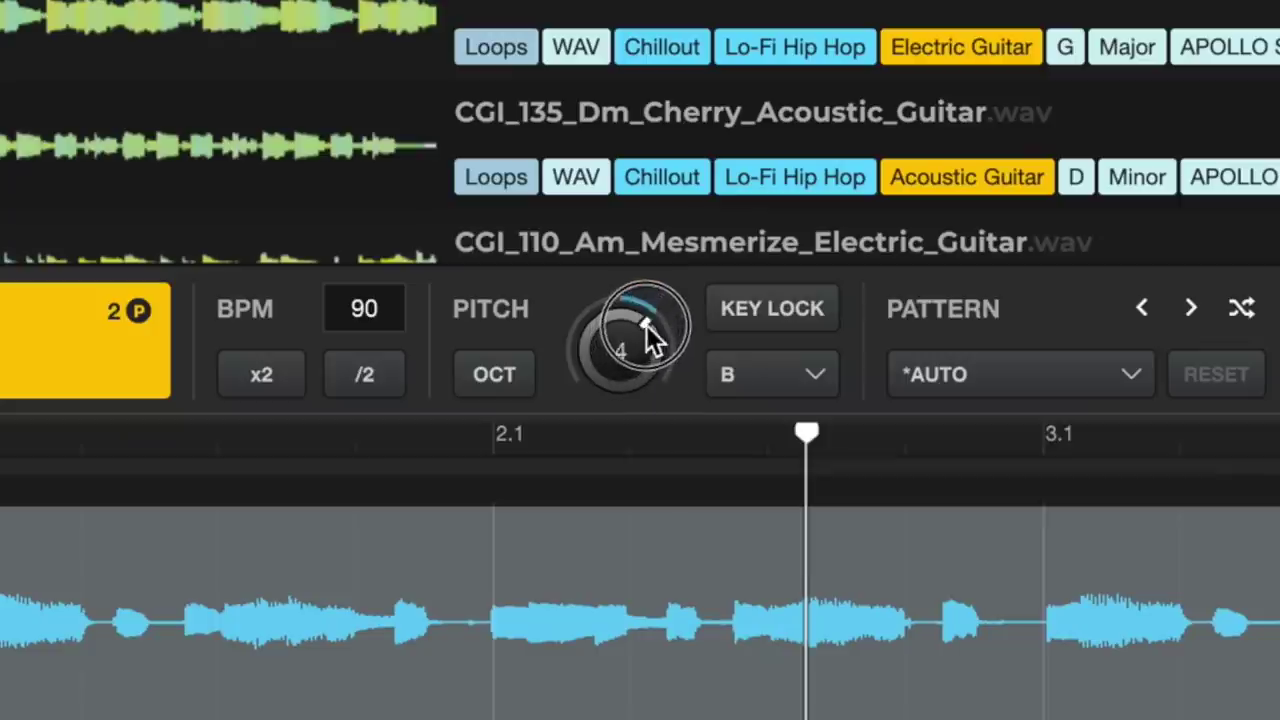
left_click_drag(646, 325, 653, 311)
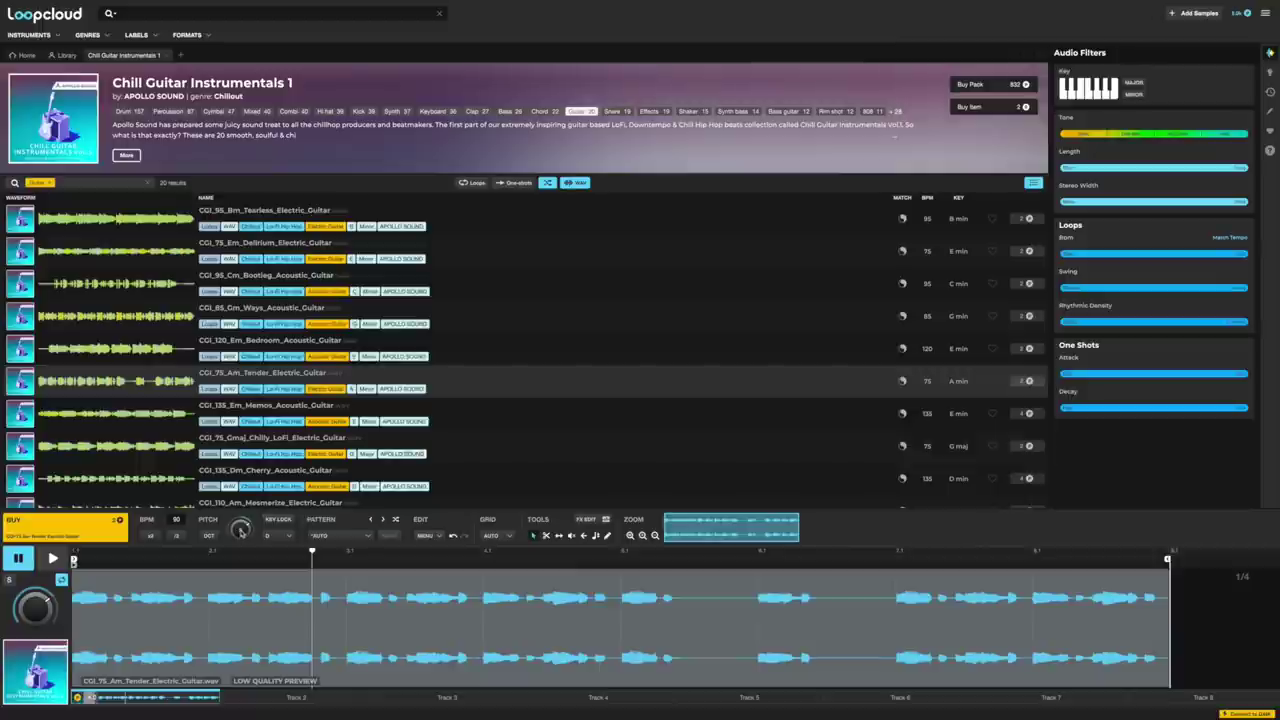
left_click_drag(240, 527, 242, 545)
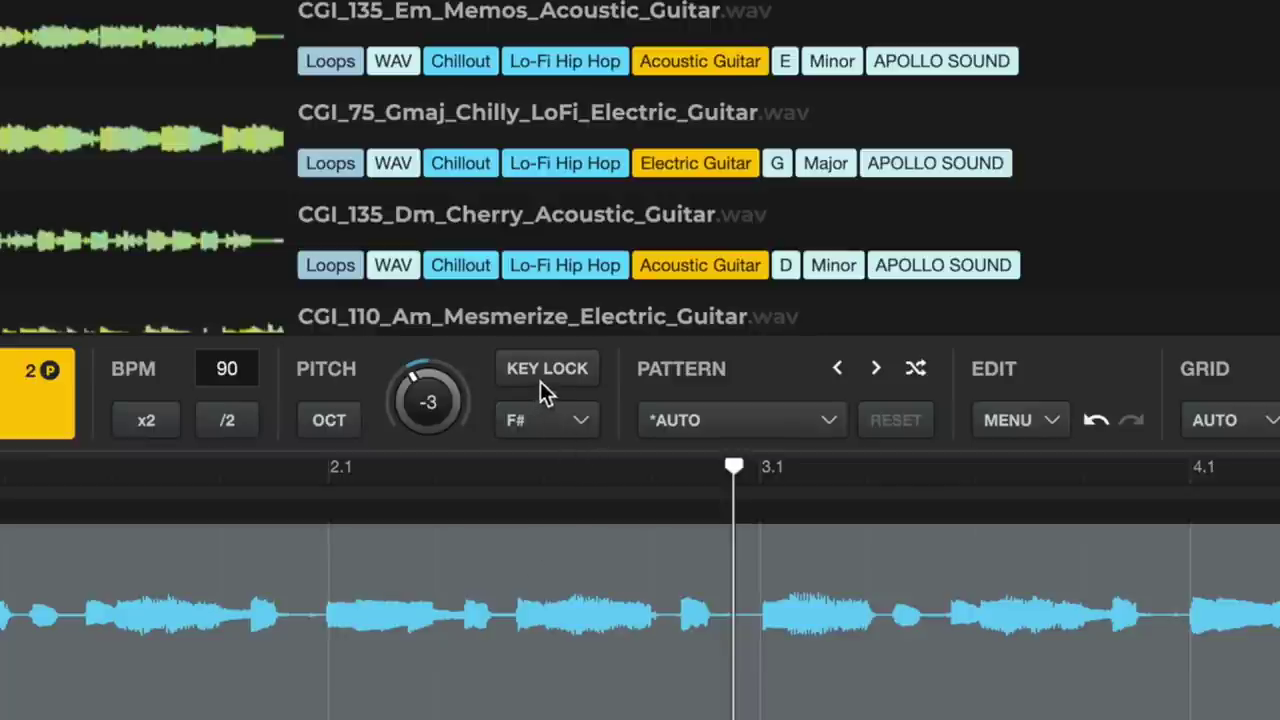
Turn on Key Lock for the key of F# and play back the guitar loop.
left_click(568, 373)
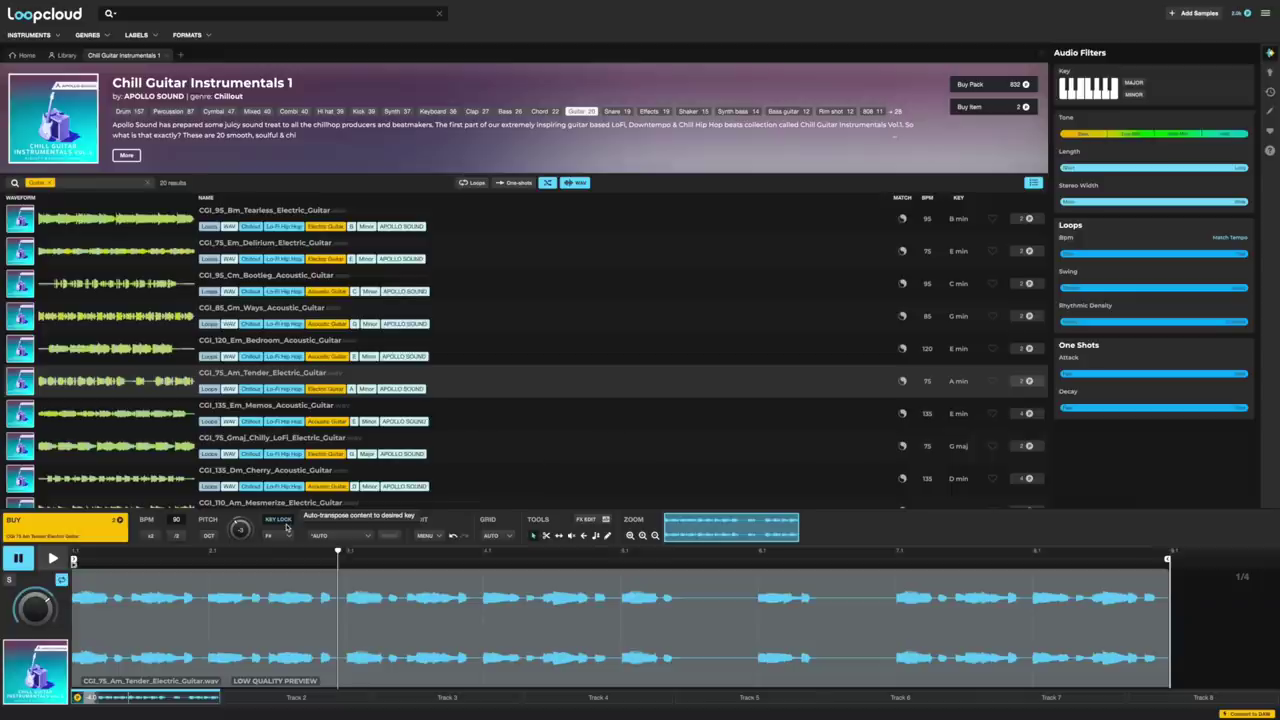
left_click(278, 520)
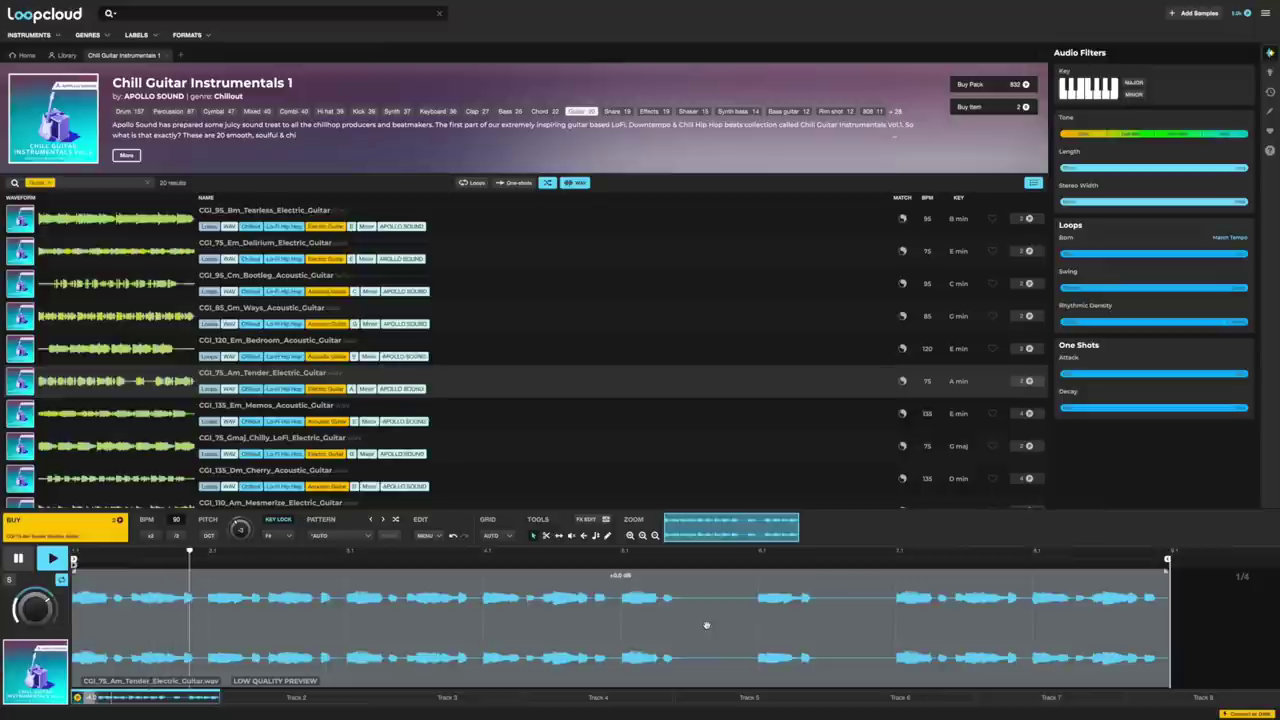
key("space")
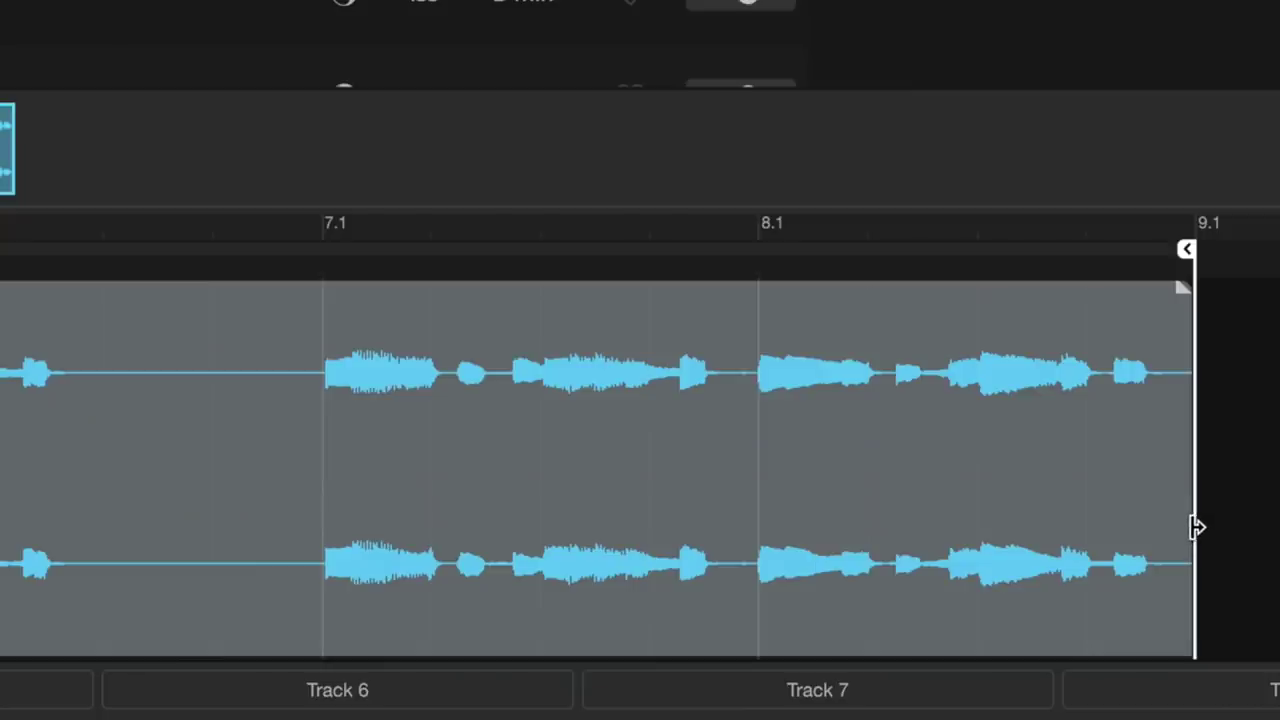
Trim the guitar clip to its first four bars and move the loop end marker to bar 5.1, checking playback.
left_click_drag(1196, 527, 434, 527)
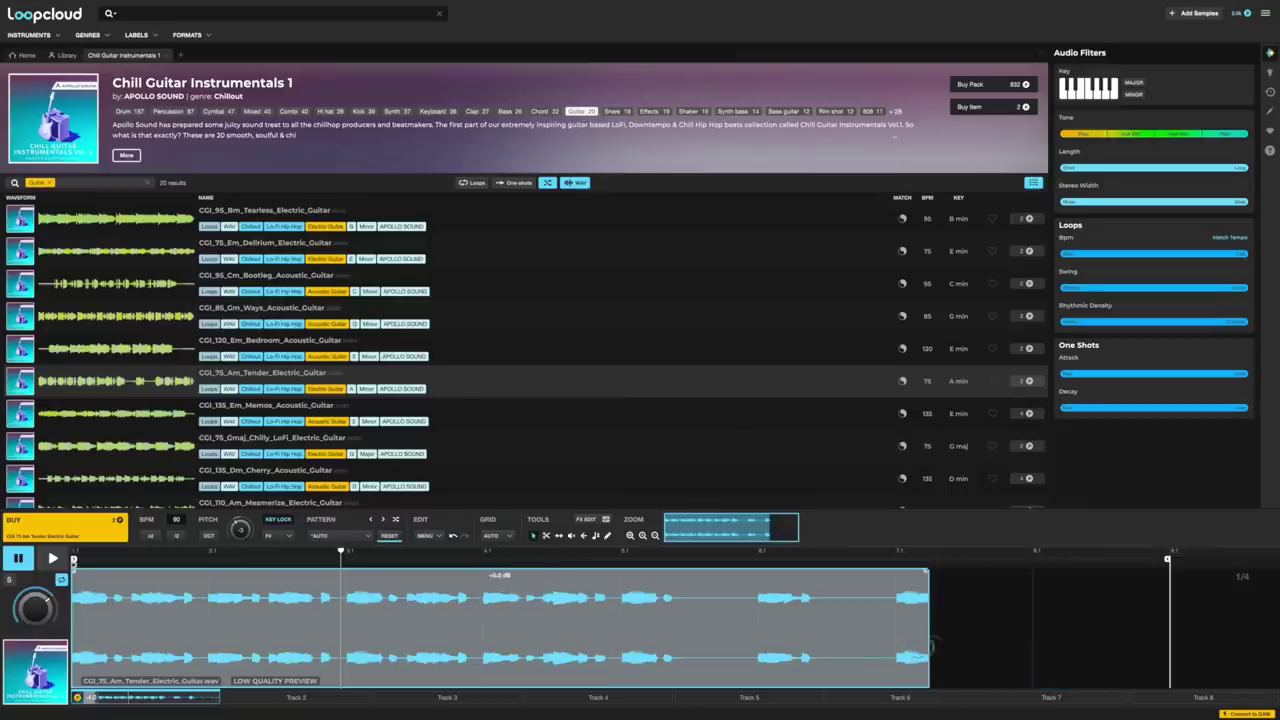
left_click_drag(931, 645, 614, 603)
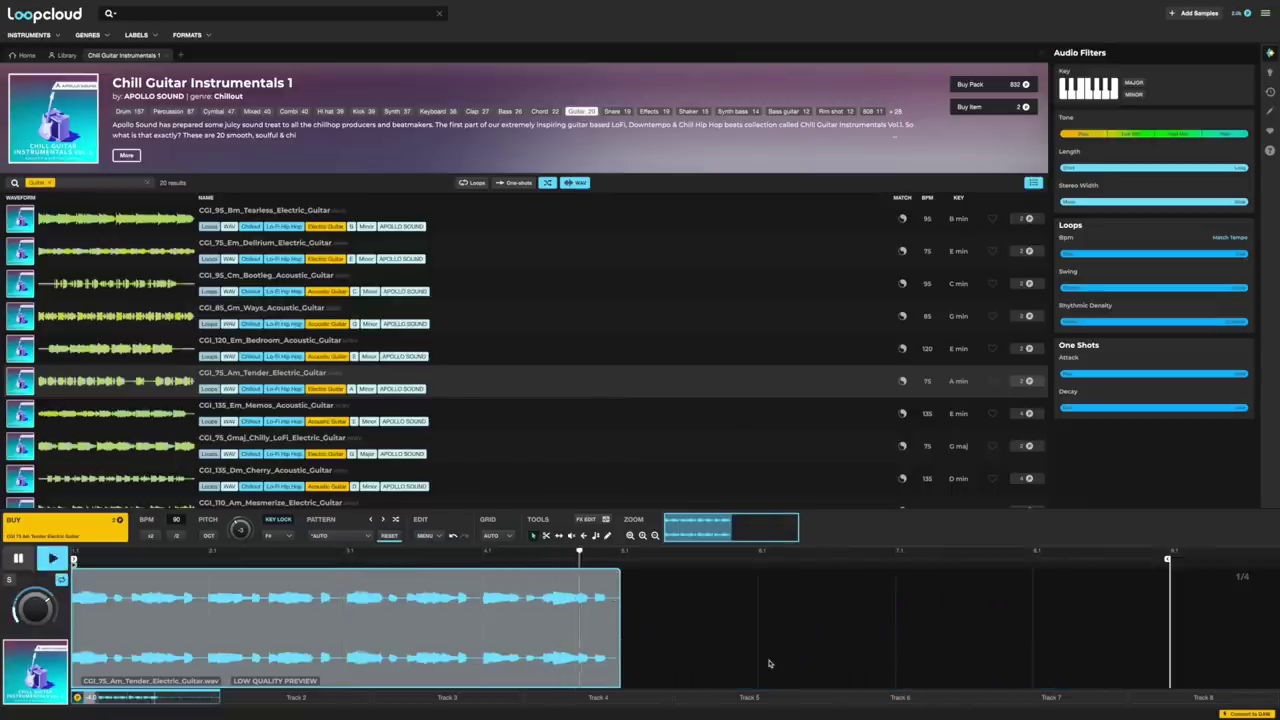
key("space")
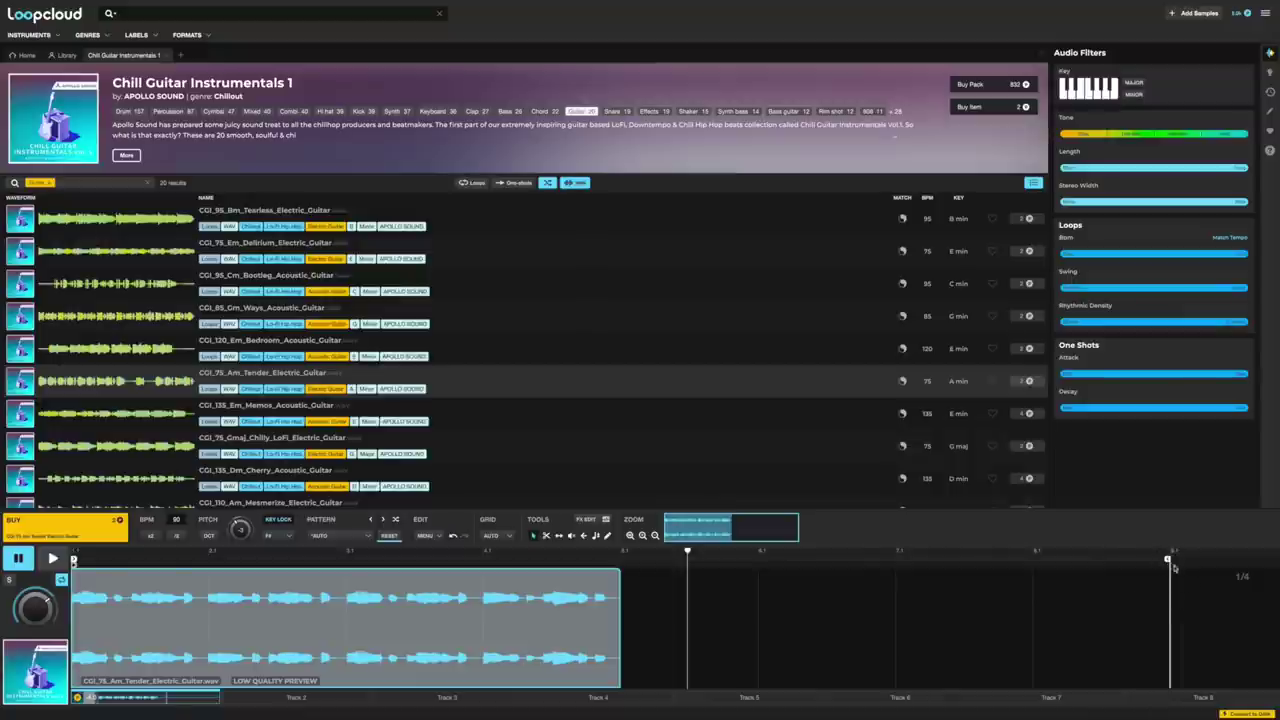
left_click_drag(1174, 568, 624, 562)
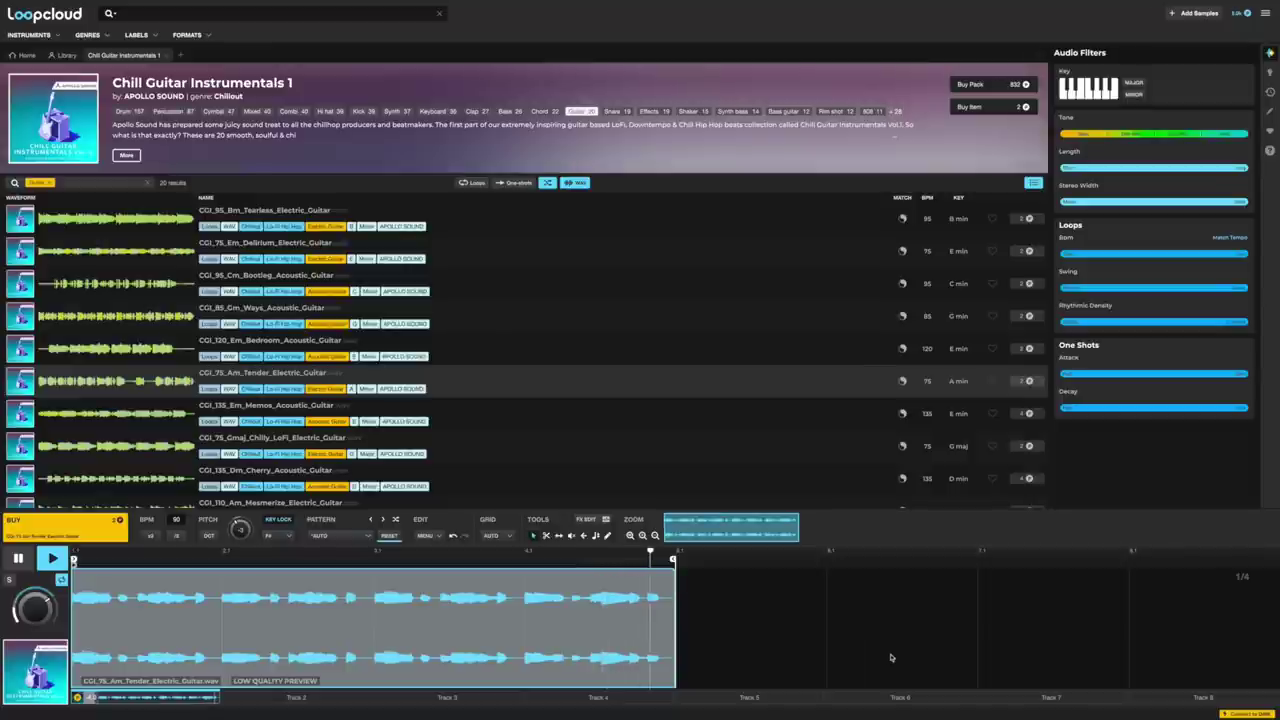
key("space")
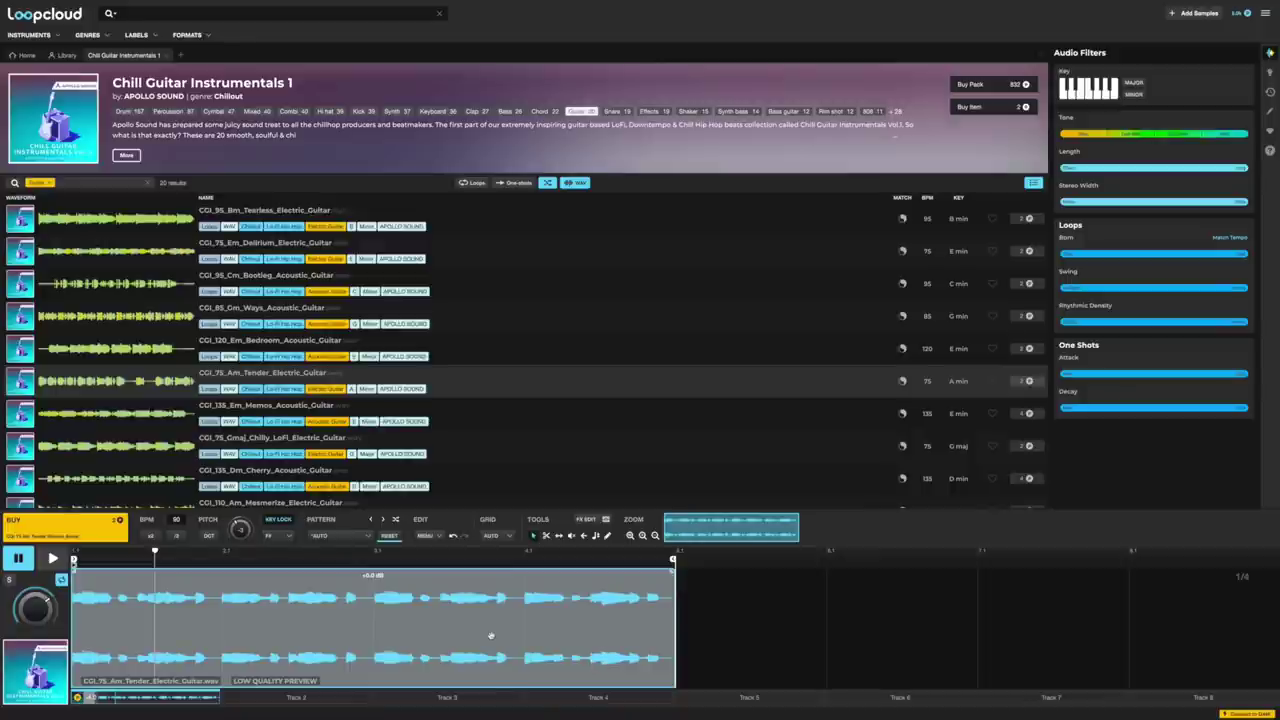
Select the empty Track 2 and search the sample catalogue for the Keyboard instrument category.
scroll(491, 636, "up", 2)
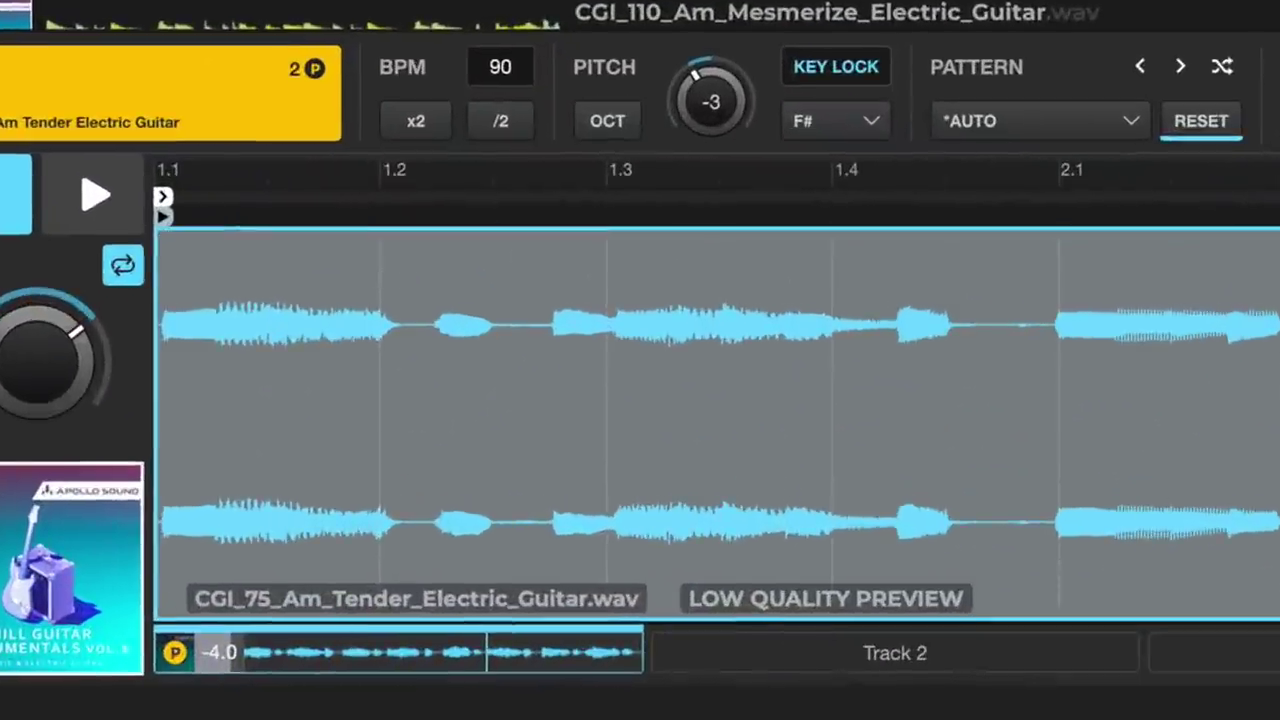
left_click(922, 665)
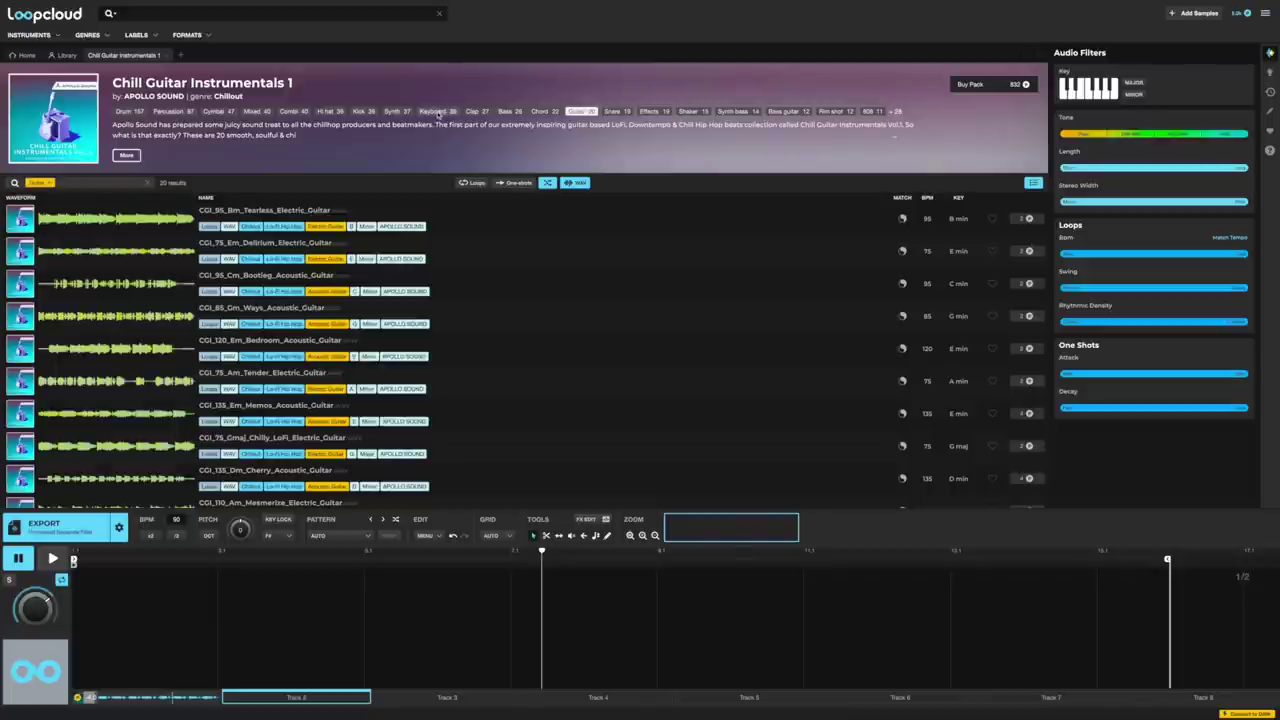
mouse_move(53, 118)
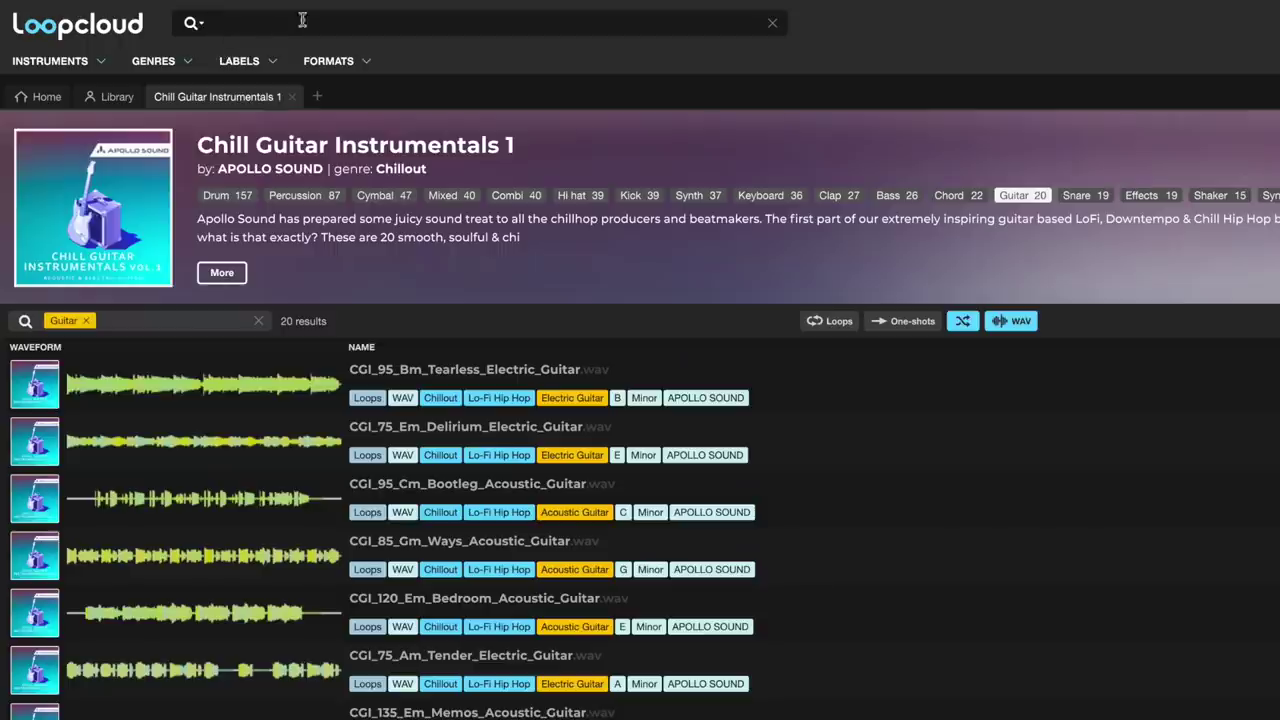
left_click(191, 8)
left_click(78, 66)
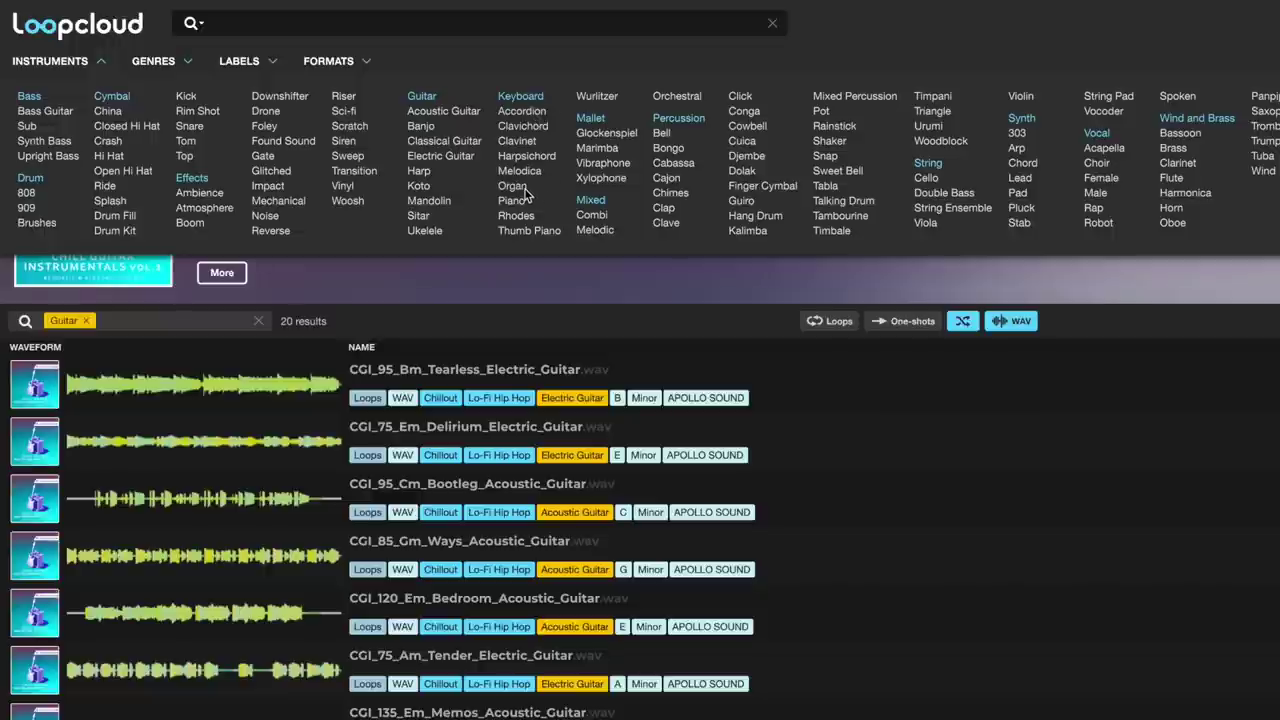
left_click(528, 101)
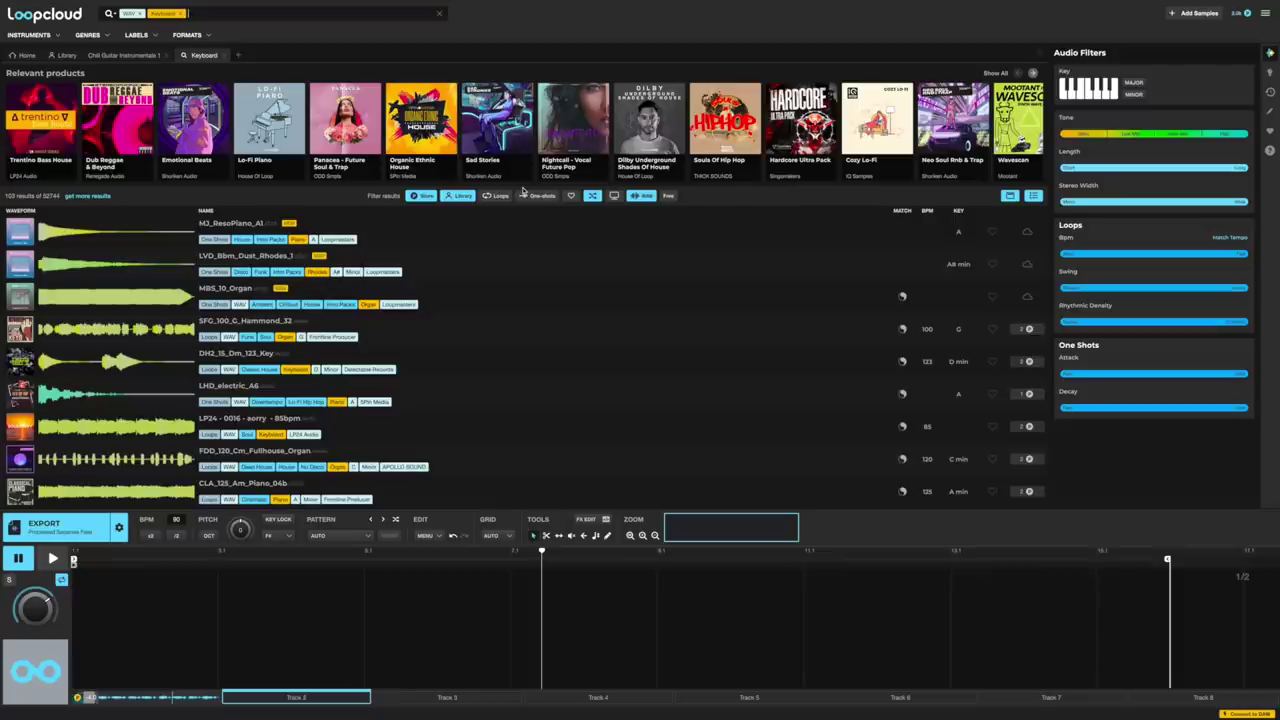
Restrict the keyboard search results to samples in a minor key.
left_click(230, 16)
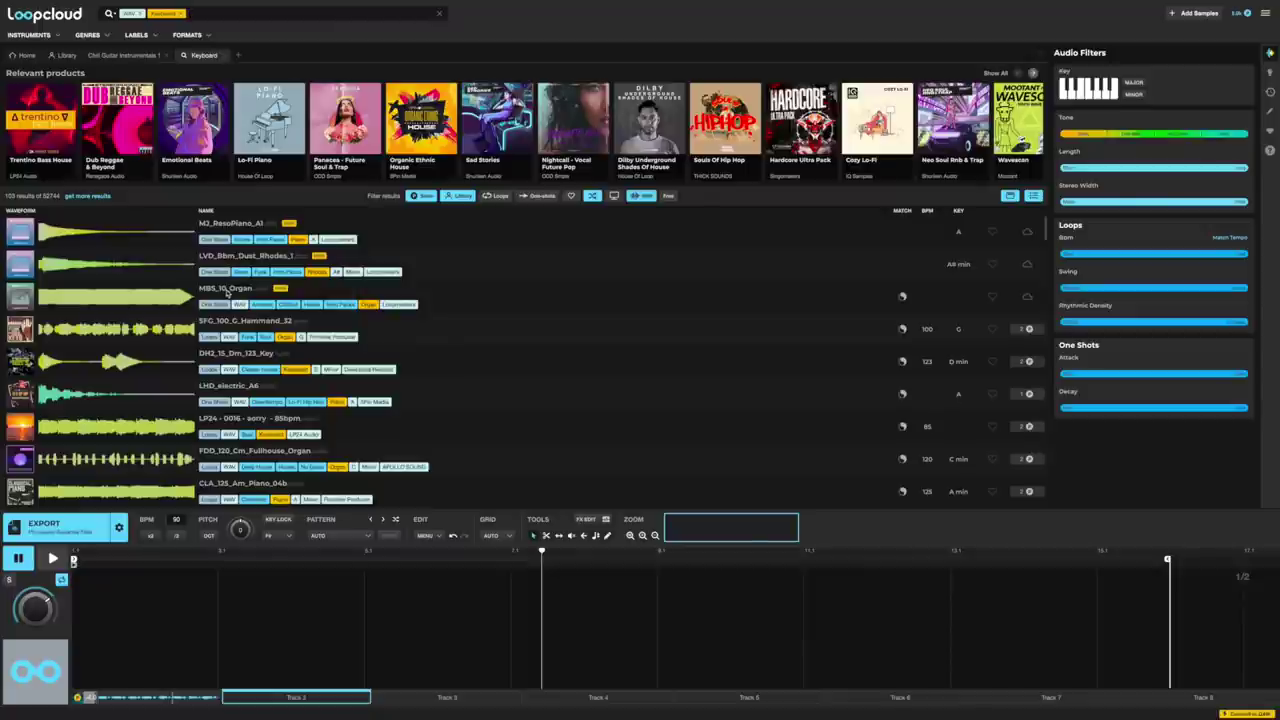
left_click(165, 692)
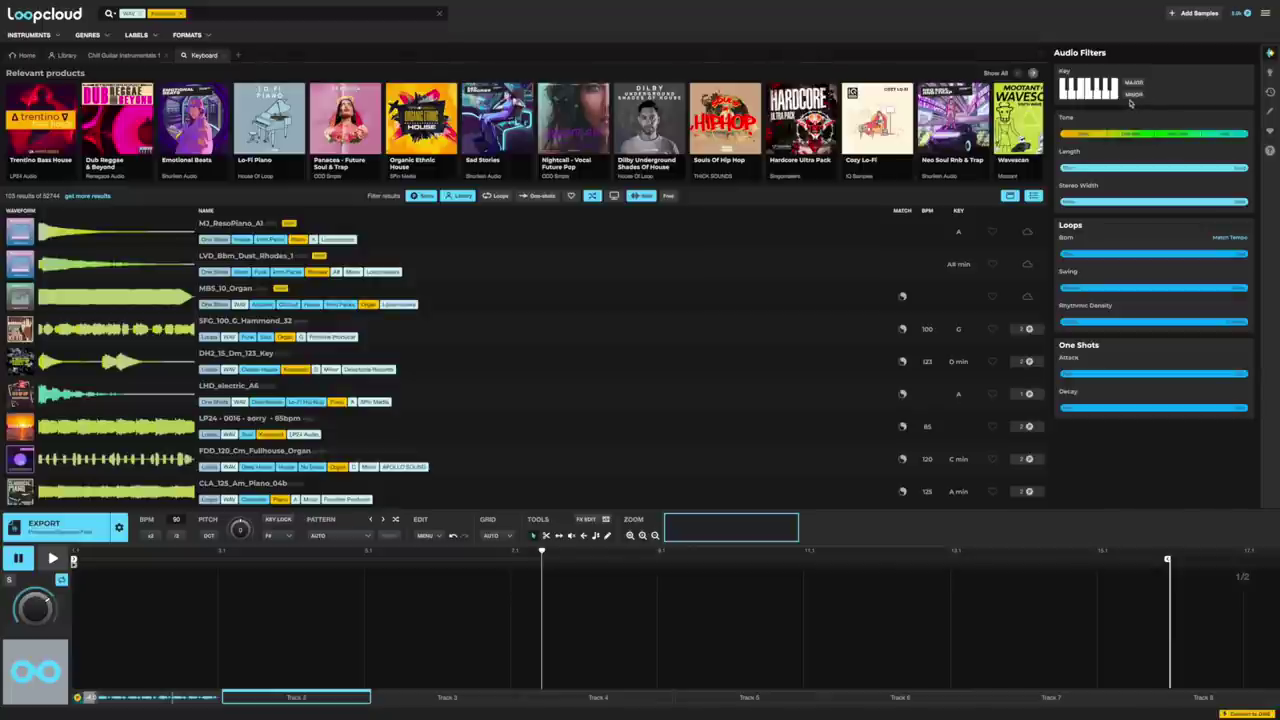
left_click(1134, 95)
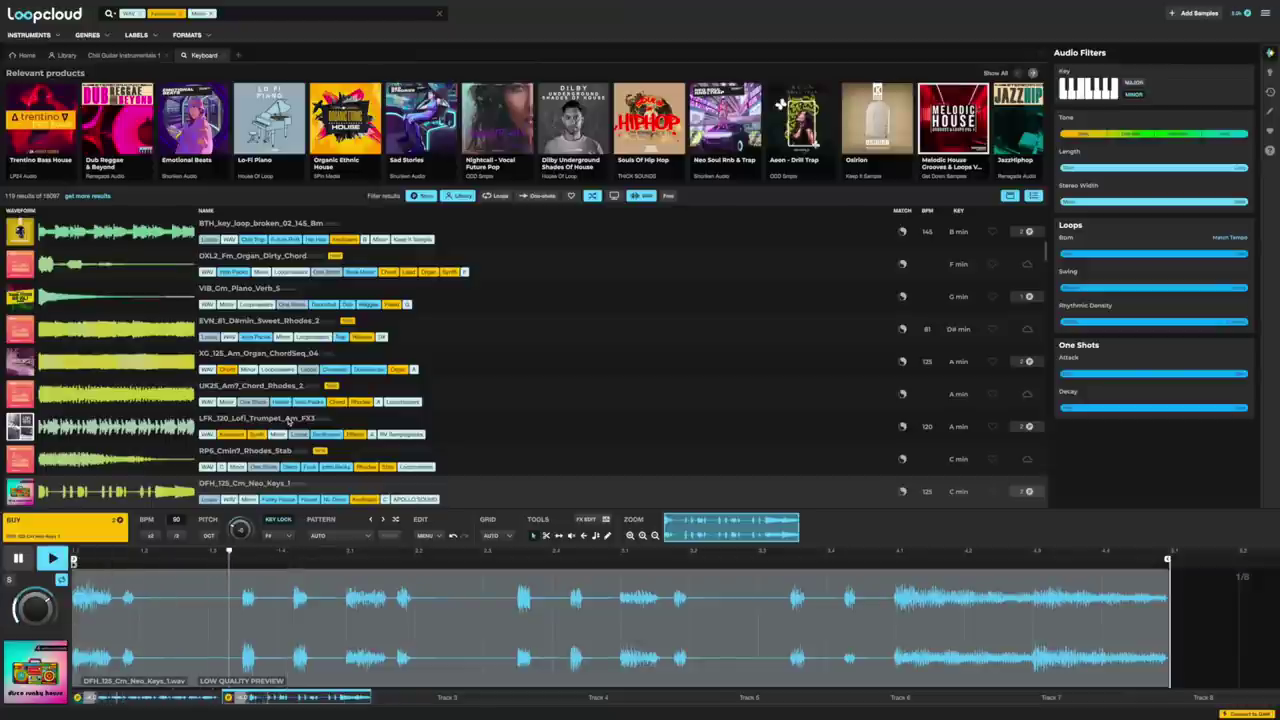
Audition the minor-key keyboard results one by one down to DDU_88_Bm_Key_CircusOrganSkank, then stop playback.
key("Down")
key("Down")
key("Down")
key("Down")
key("Down")
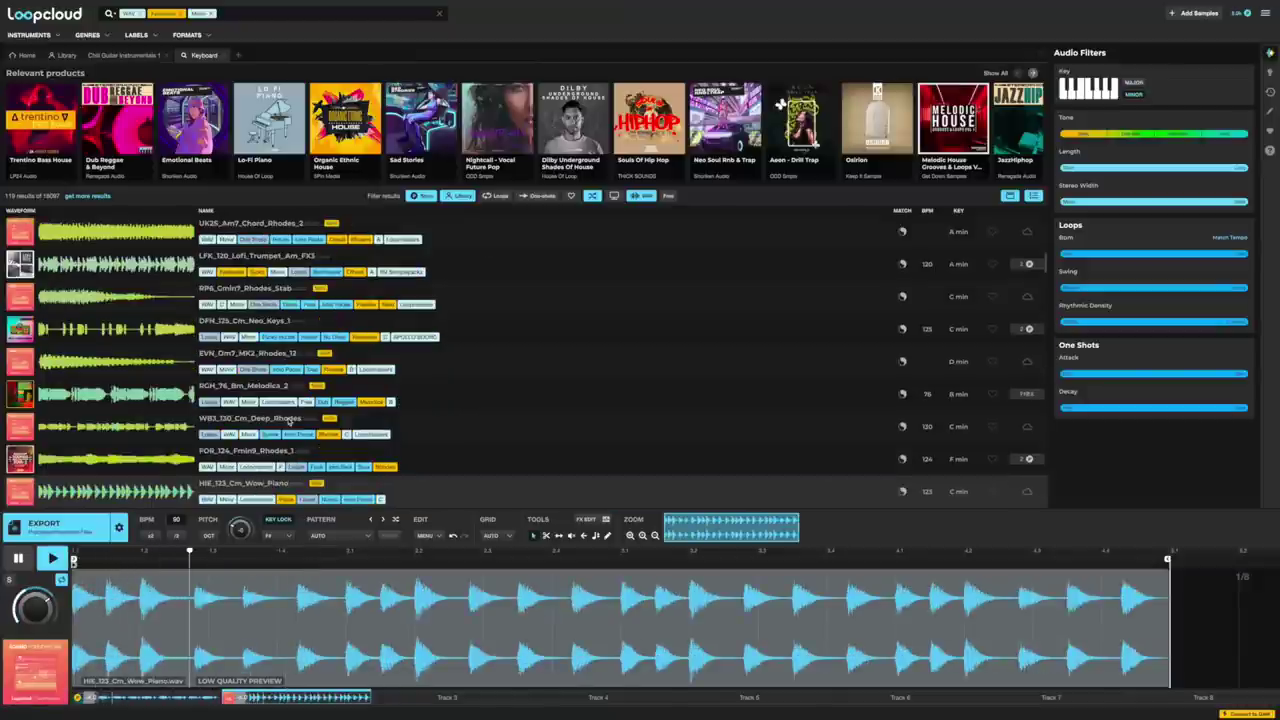
key("Down")
key("Down")
key("Down")
key("Down")
key("Down")
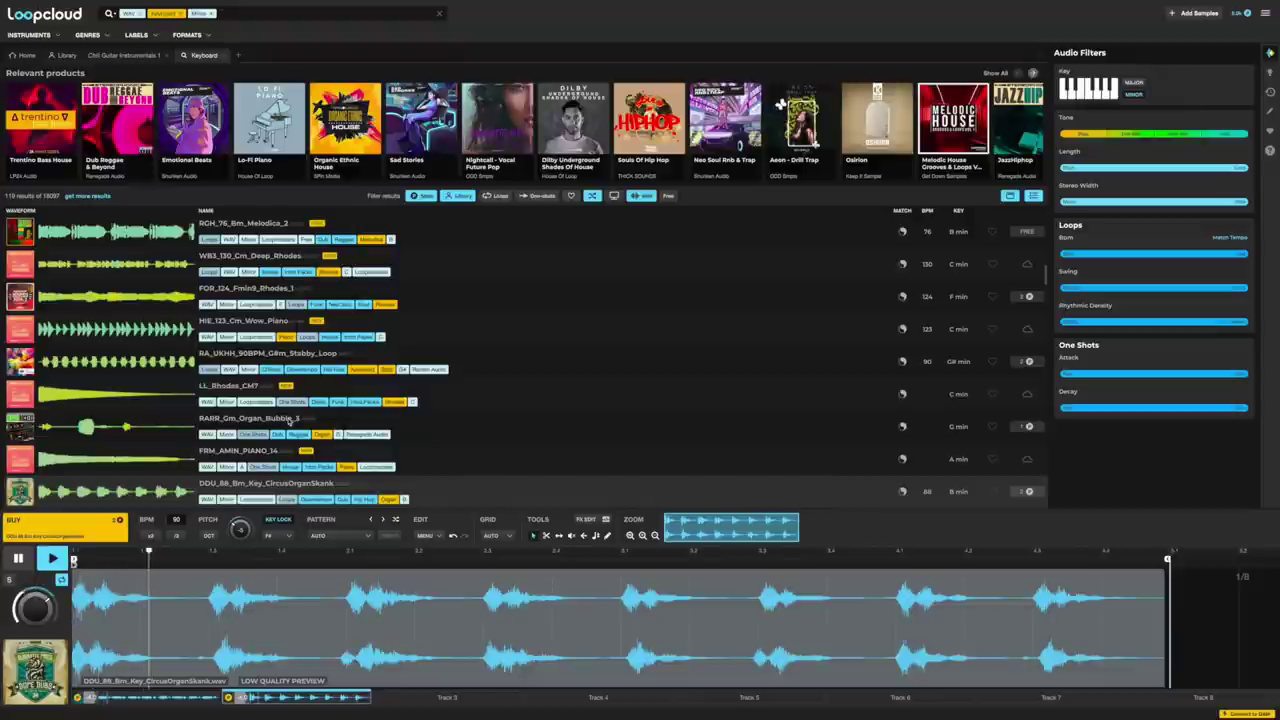
key("space")
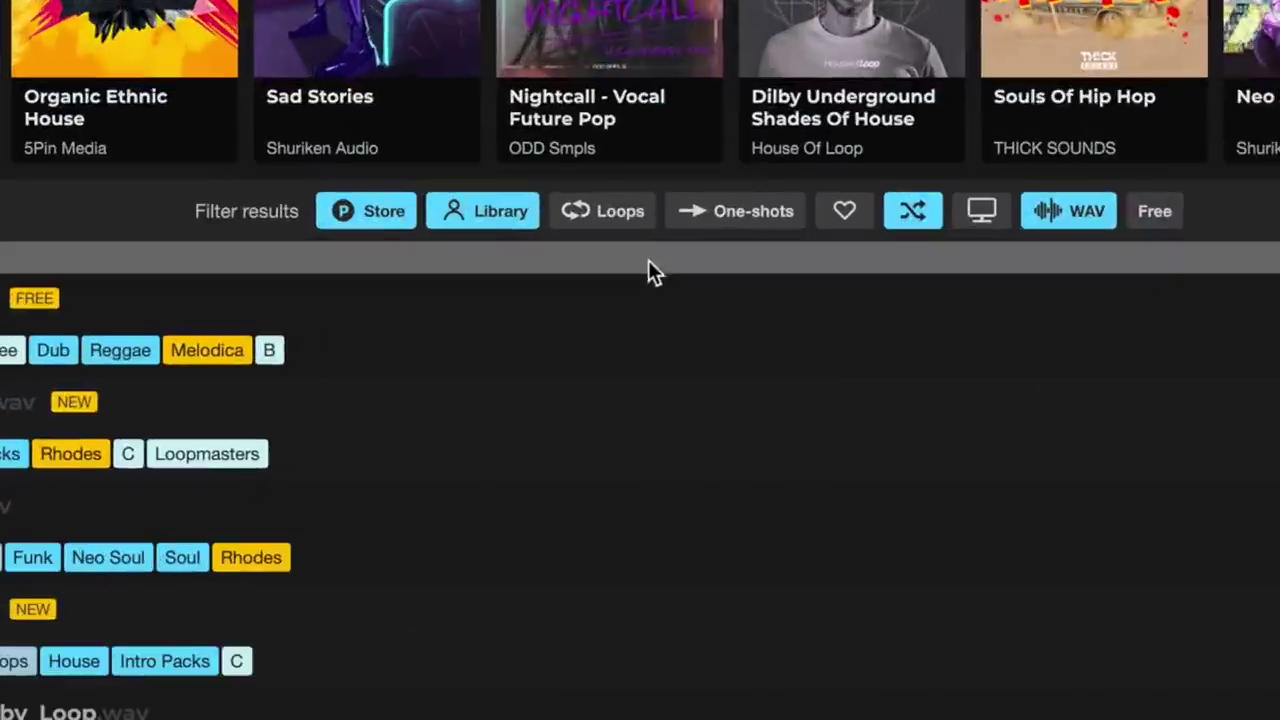
Restrict the keyboard results to loops with a tempo range of about 80 to 100 bpm.
left_click(628, 213)
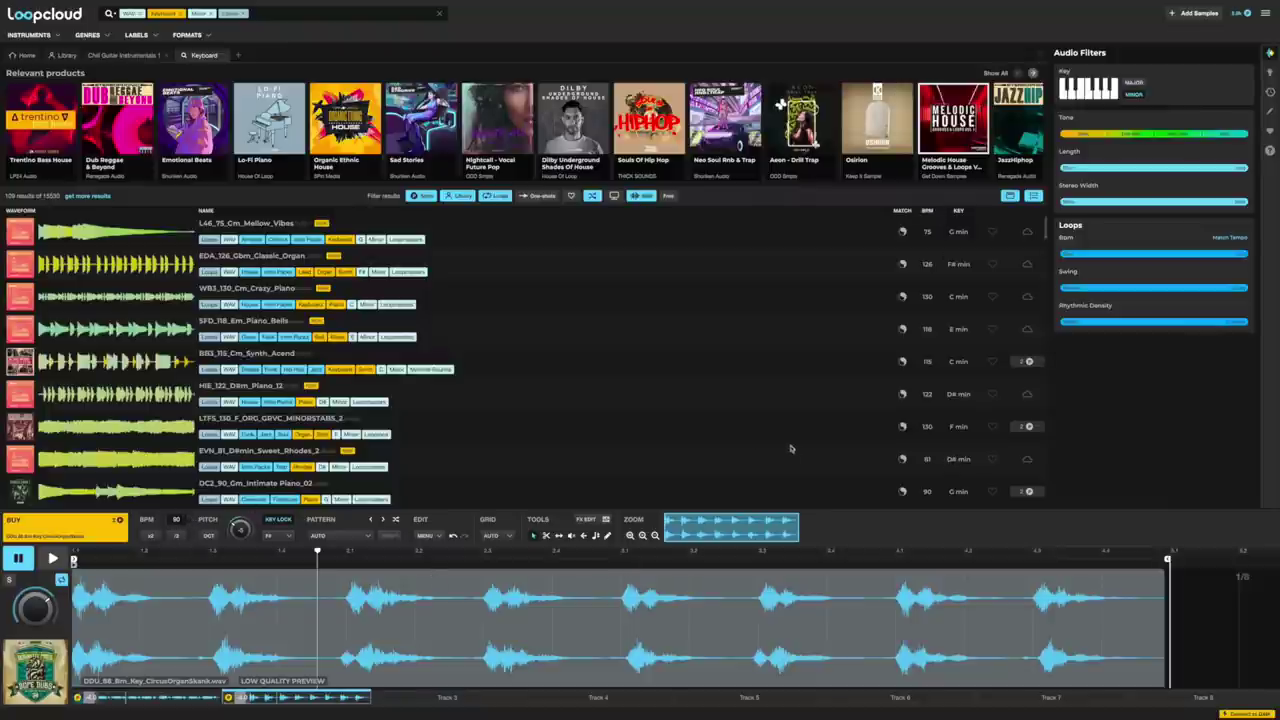
mouse_move(1127, 285)
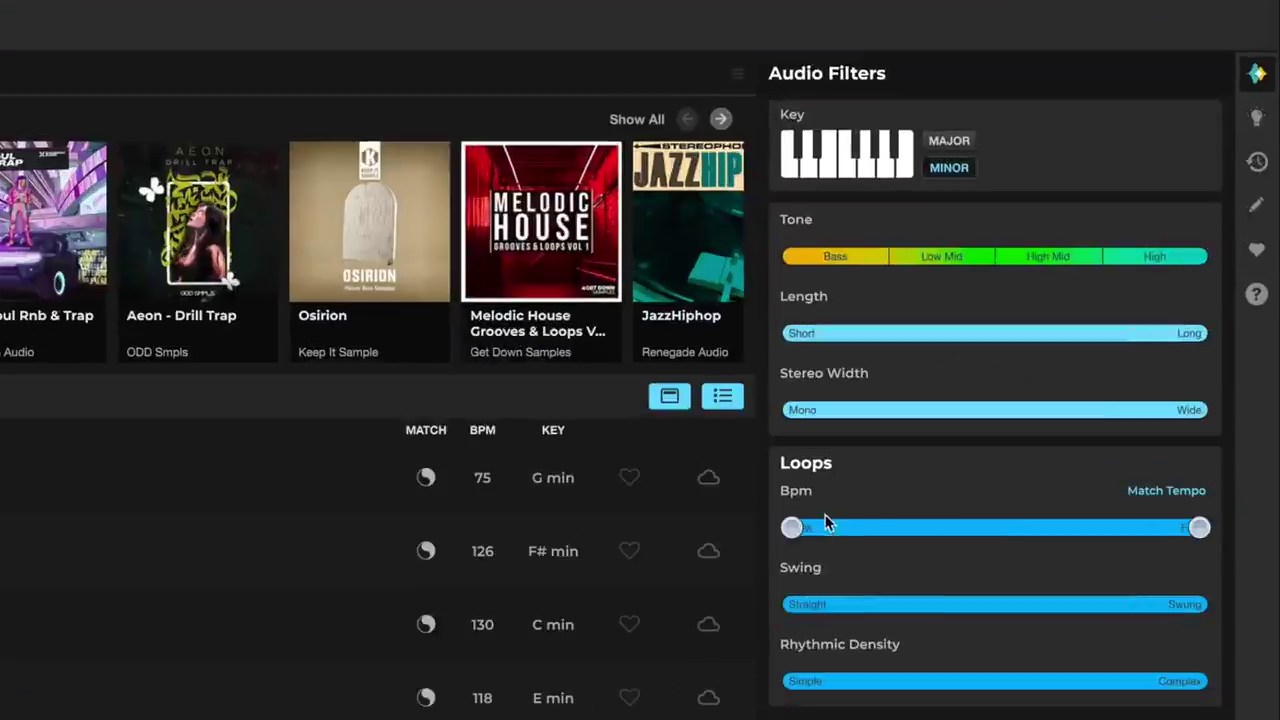
mouse_move(806, 508)
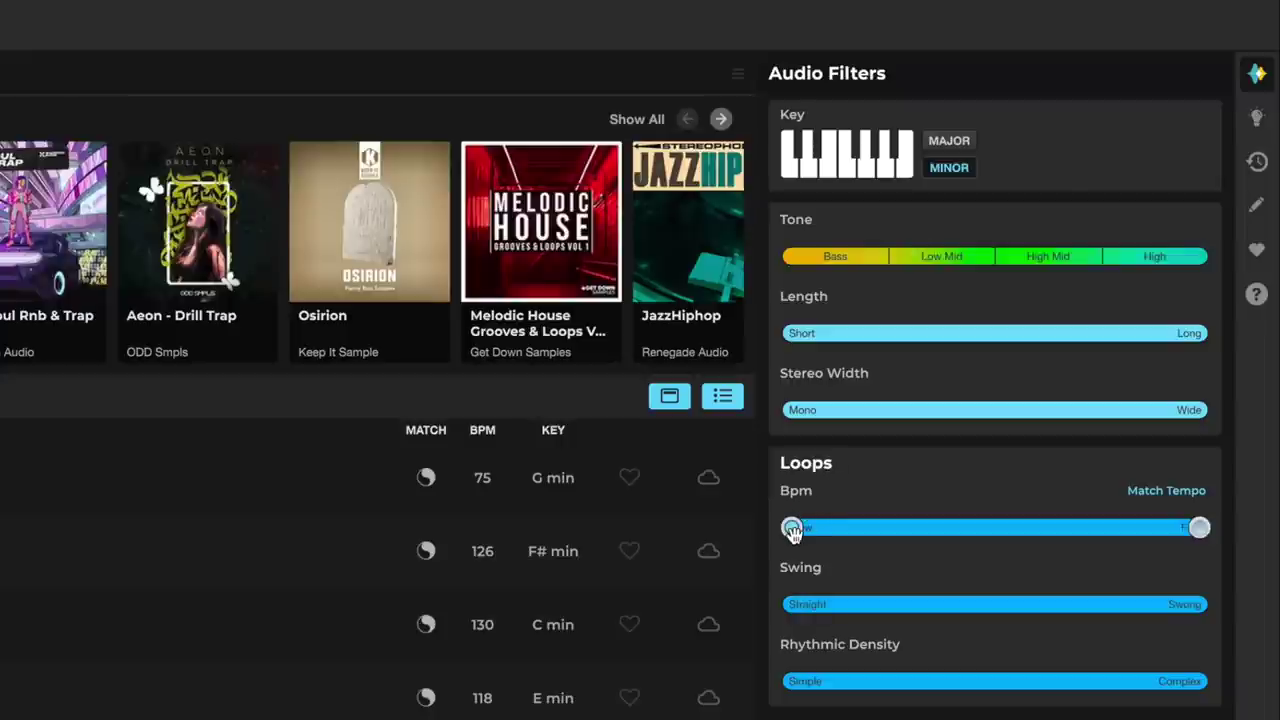
left_click_drag(792, 528, 884, 530)
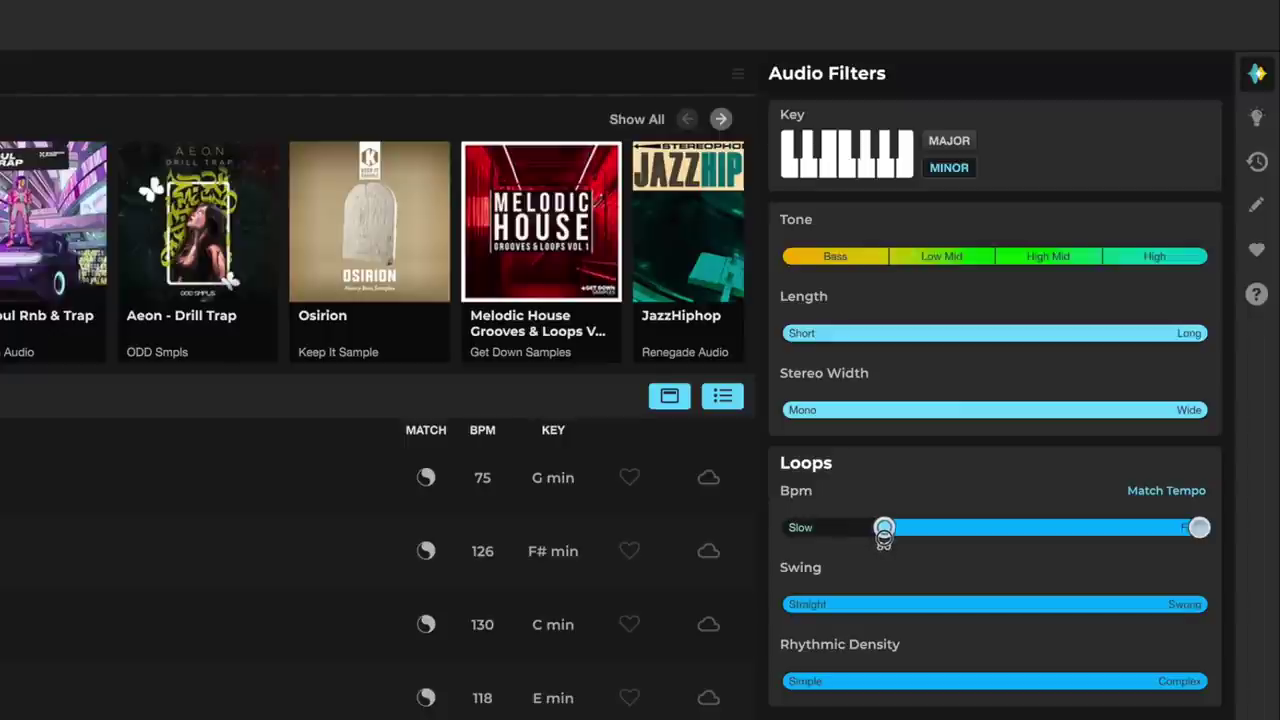
left_click_drag(1197, 528, 934, 582)
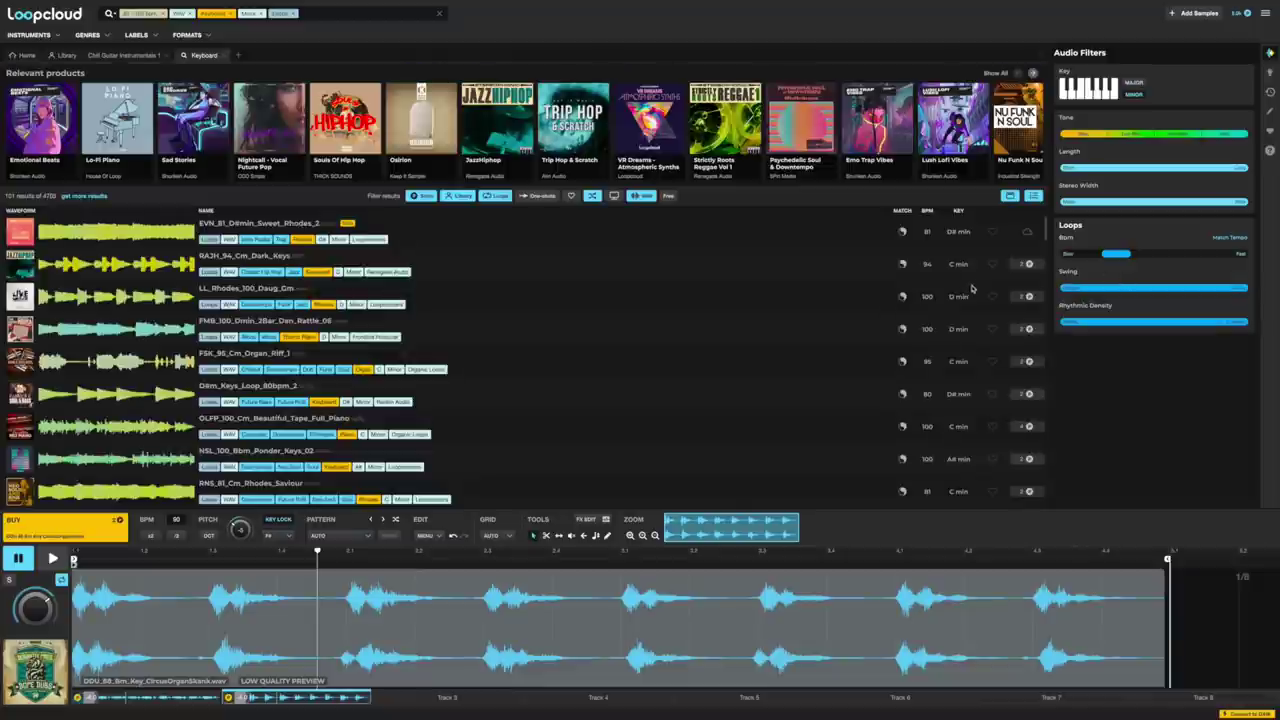
Audition the filtered keyboard loops from OLFP_100_Cm_Beautiful_Tape_Full_Piano onward and load OK_85_G#m_Troubling_Times_EPiano into Track 2.
left_click(565, 422)
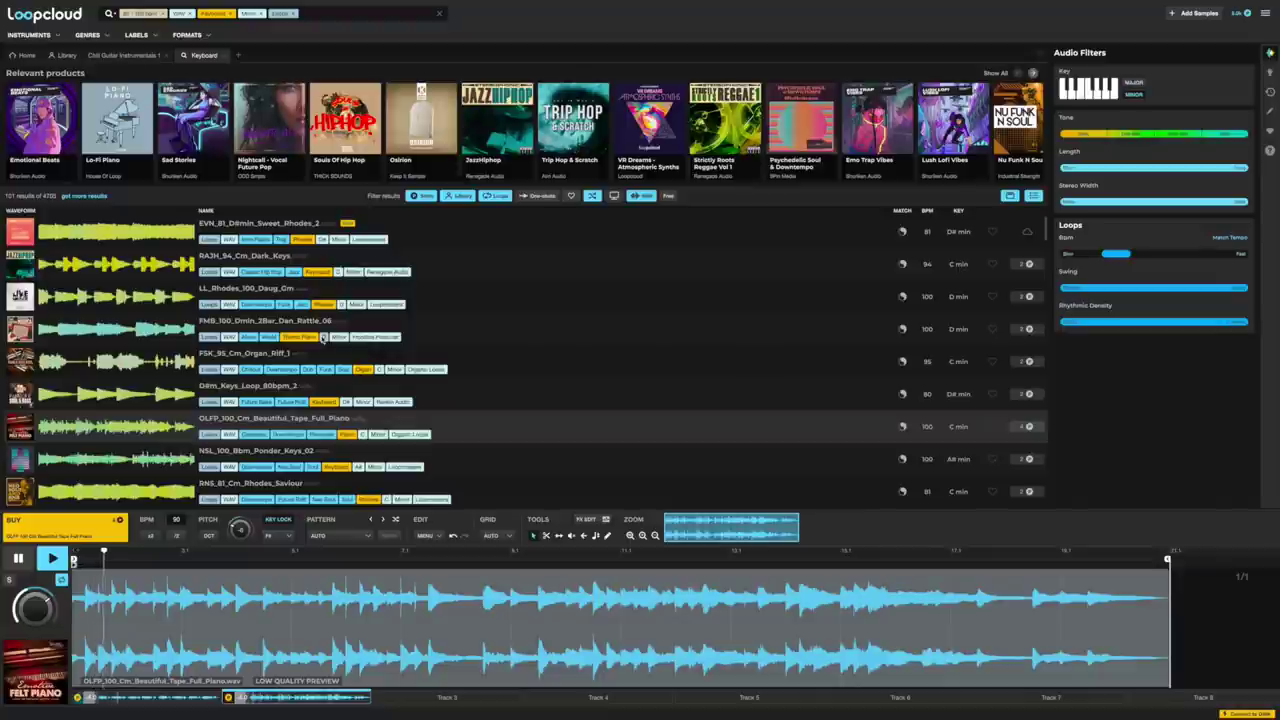
key("Down")
key("Down")
key("Down")
key("Down")
key("Down")
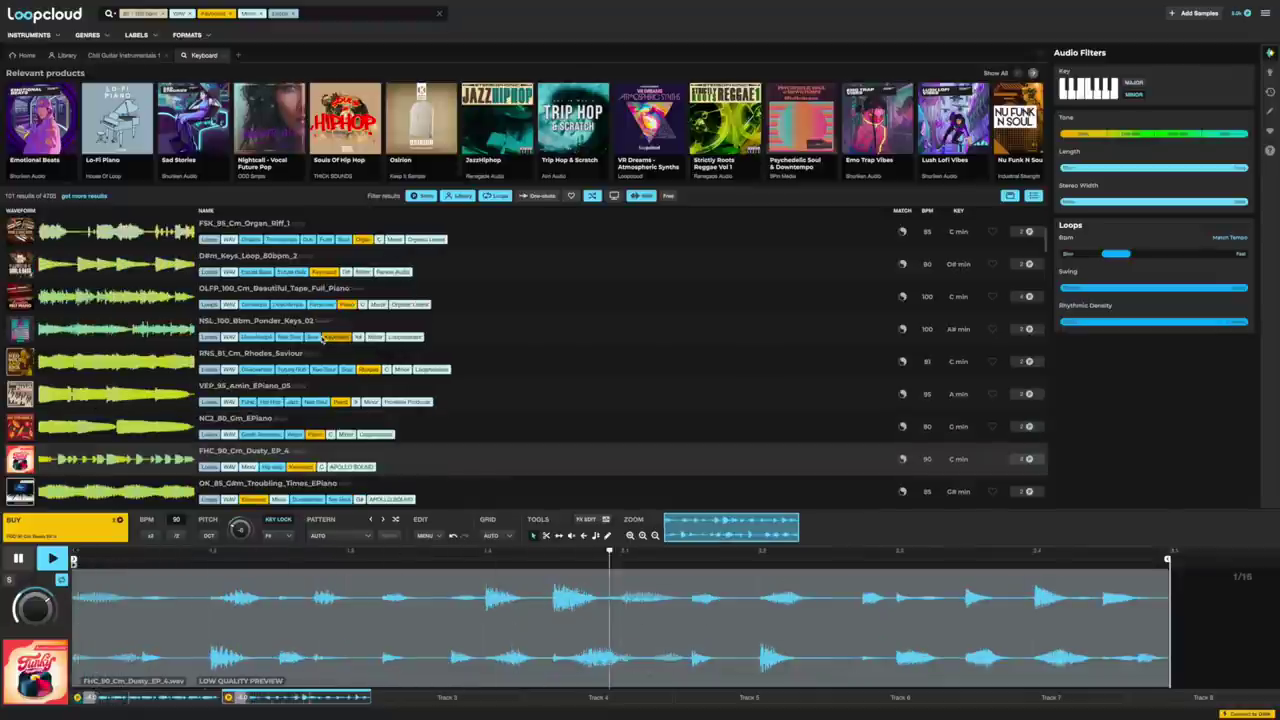
key("Down")
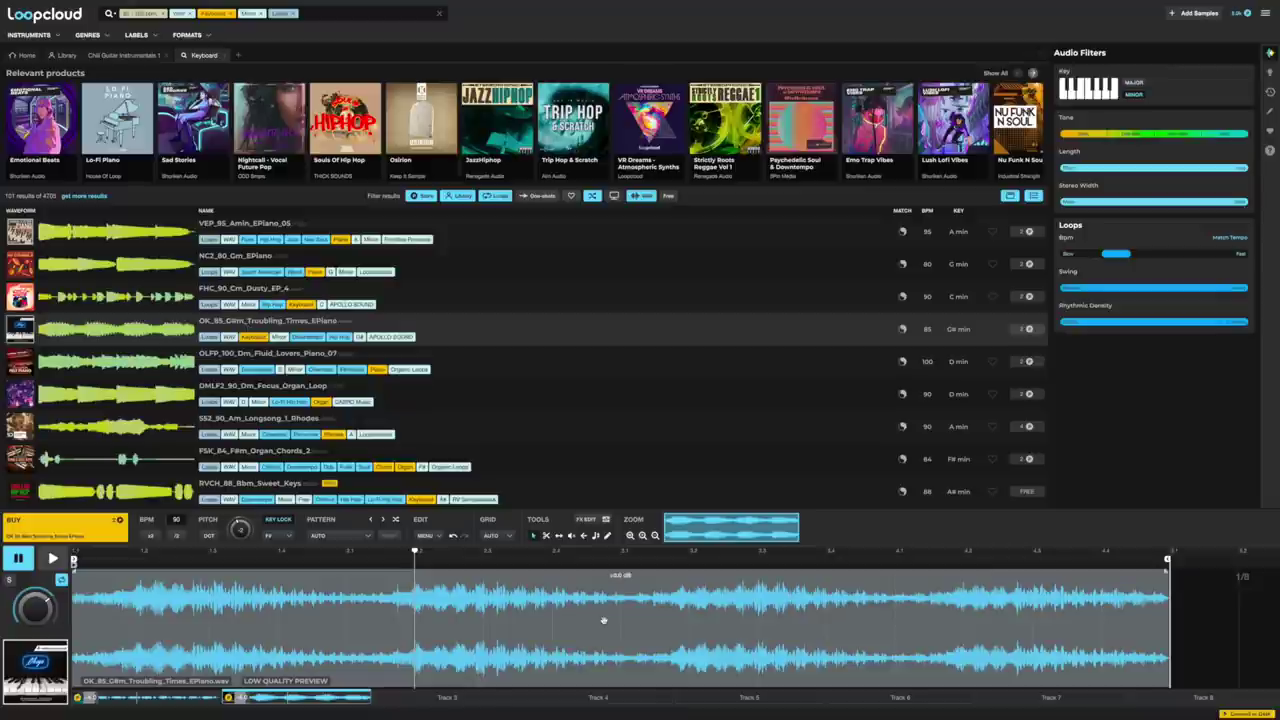
Select the empty Track 3 and replace the keyboard search with one for the Bass Guitar instrument.
left_click(450, 698)
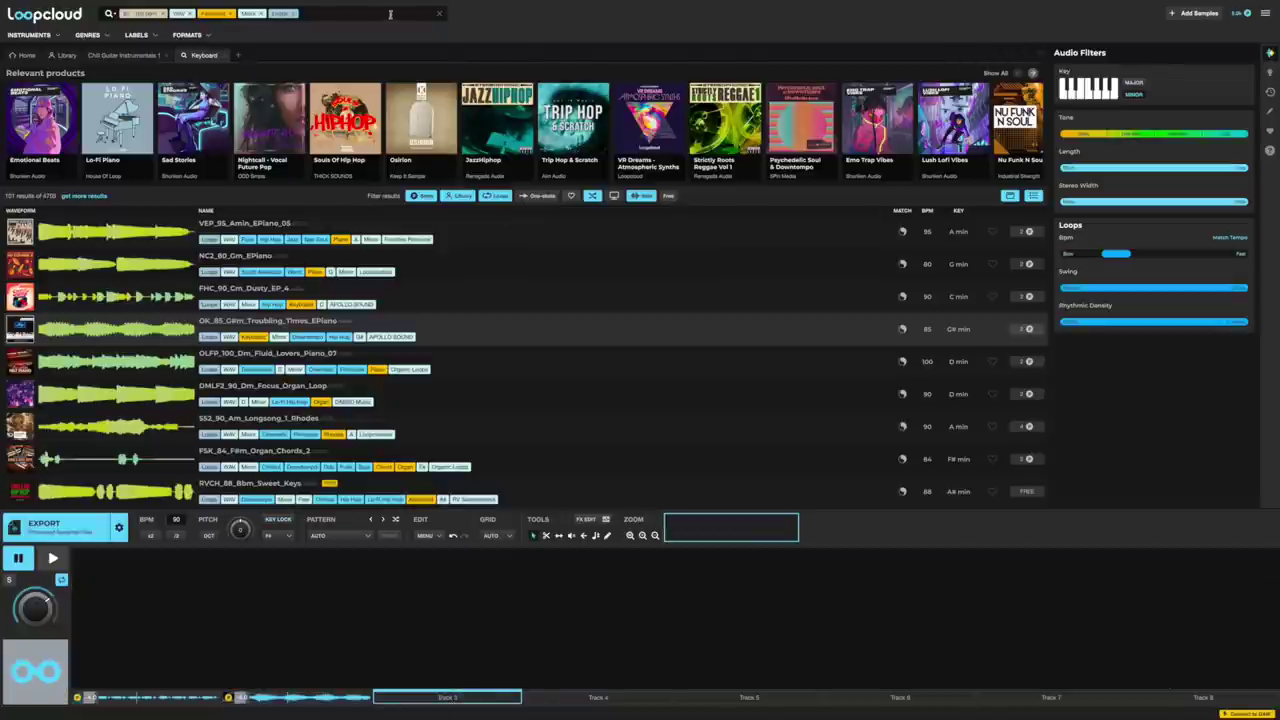
left_click(440, 15)
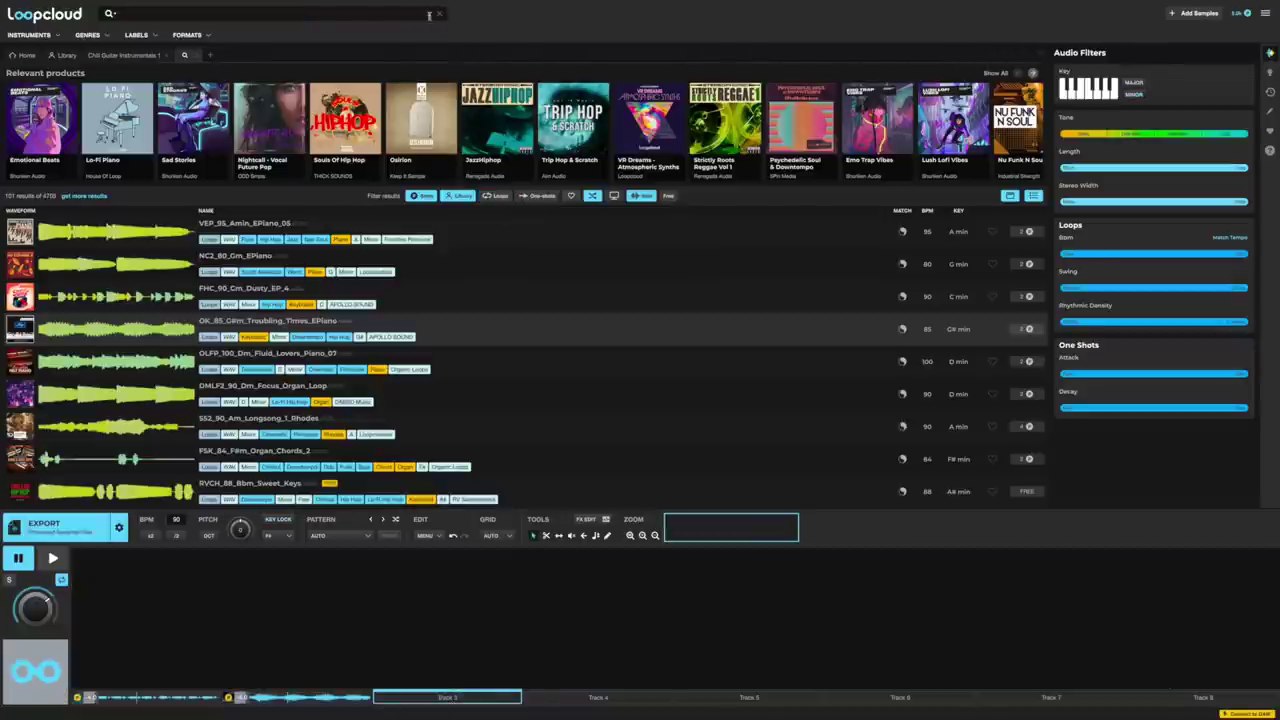
left_click(199, 18)
type("bass")
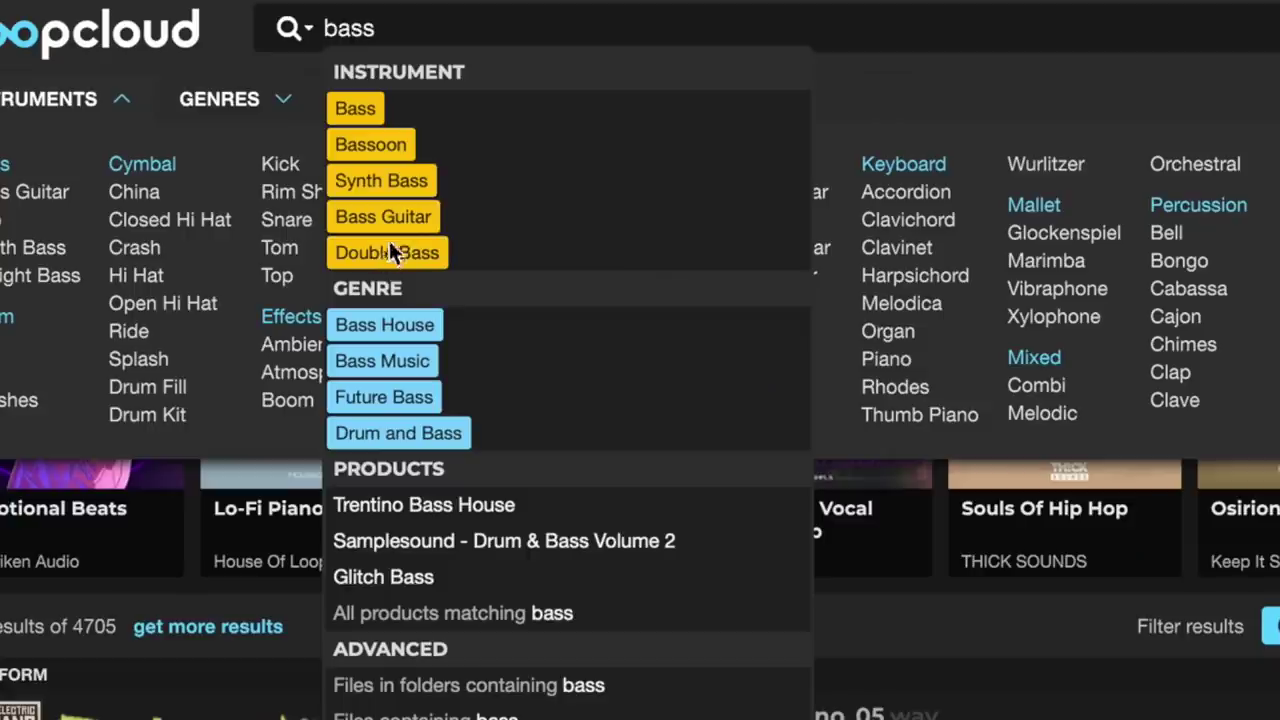
left_click(388, 219)
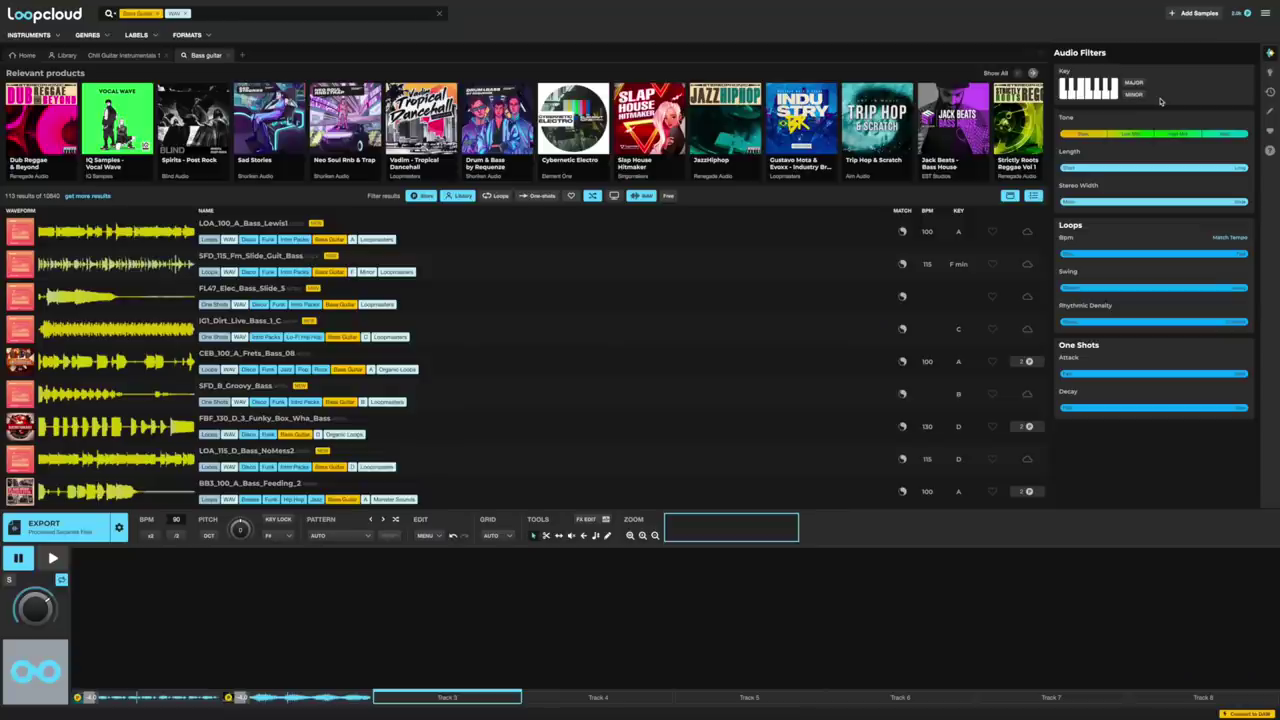
Restrict the bass guitar results to minor key and a tempo range of 80 to 100 bpm.
mouse_move(1131, 145)
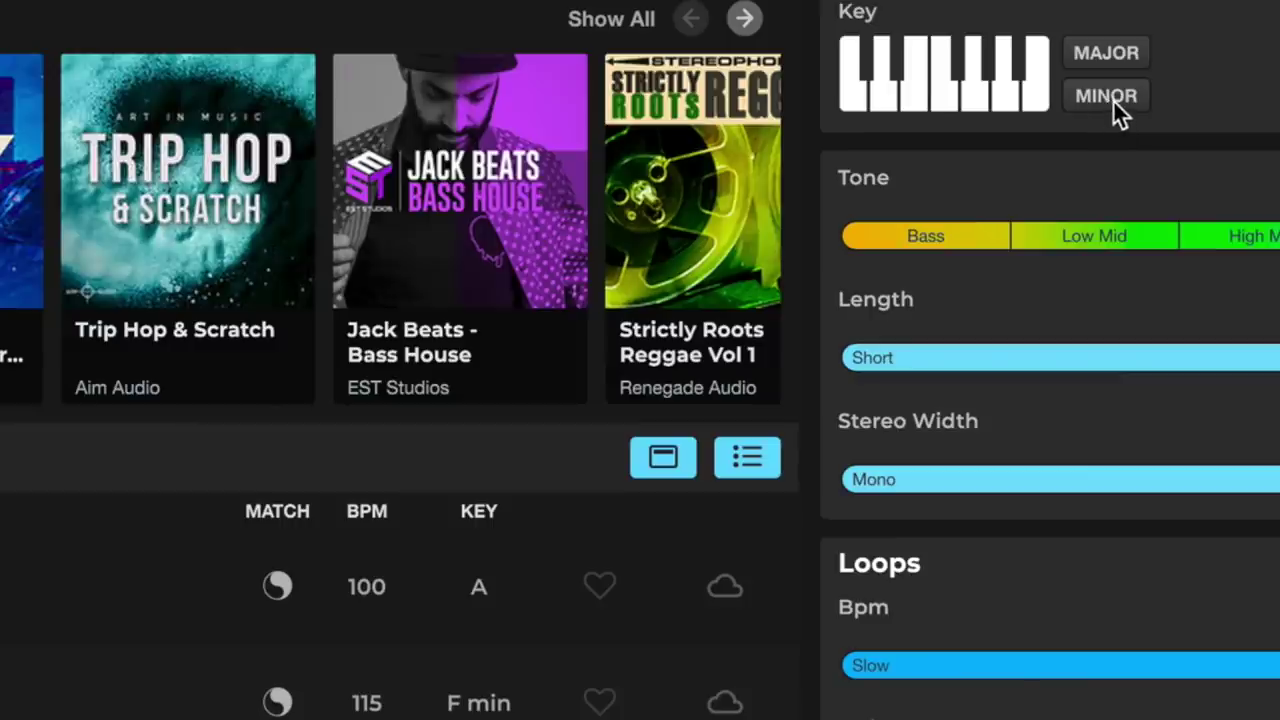
left_click(1113, 99)
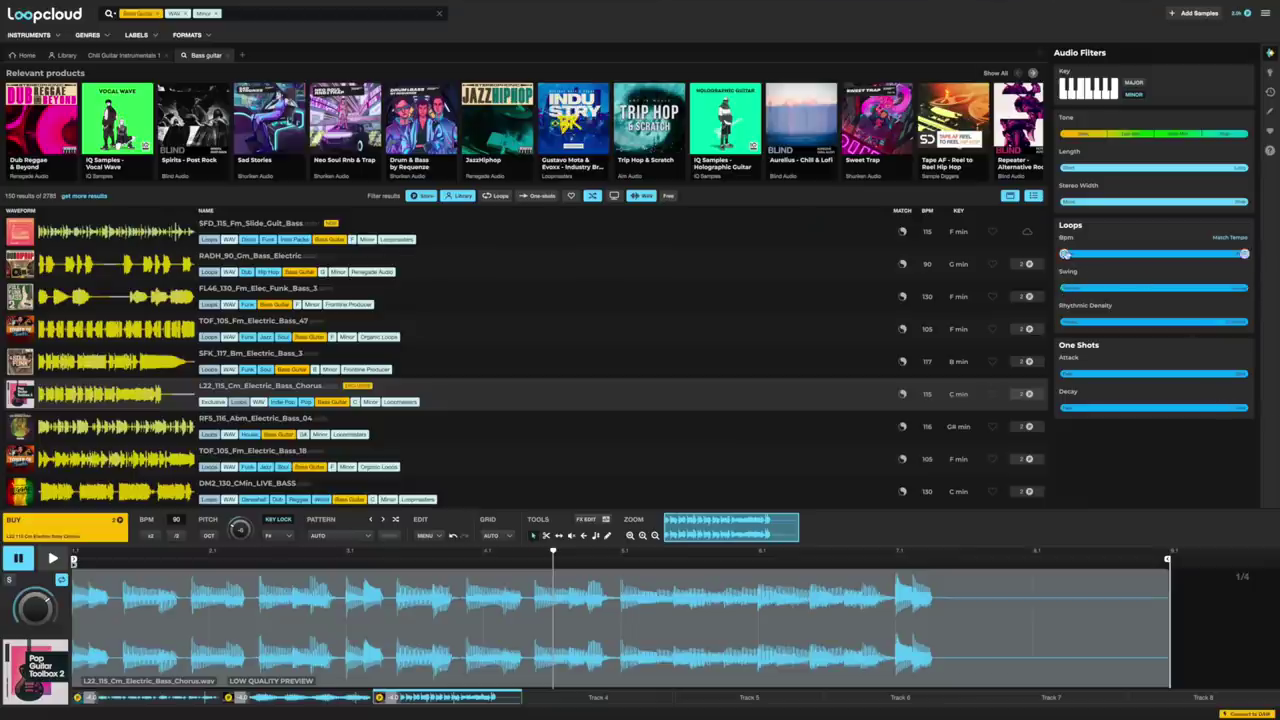
left_click_drag(1065, 254, 1105, 254)
left_click_drag(1244, 254, 1129, 254)
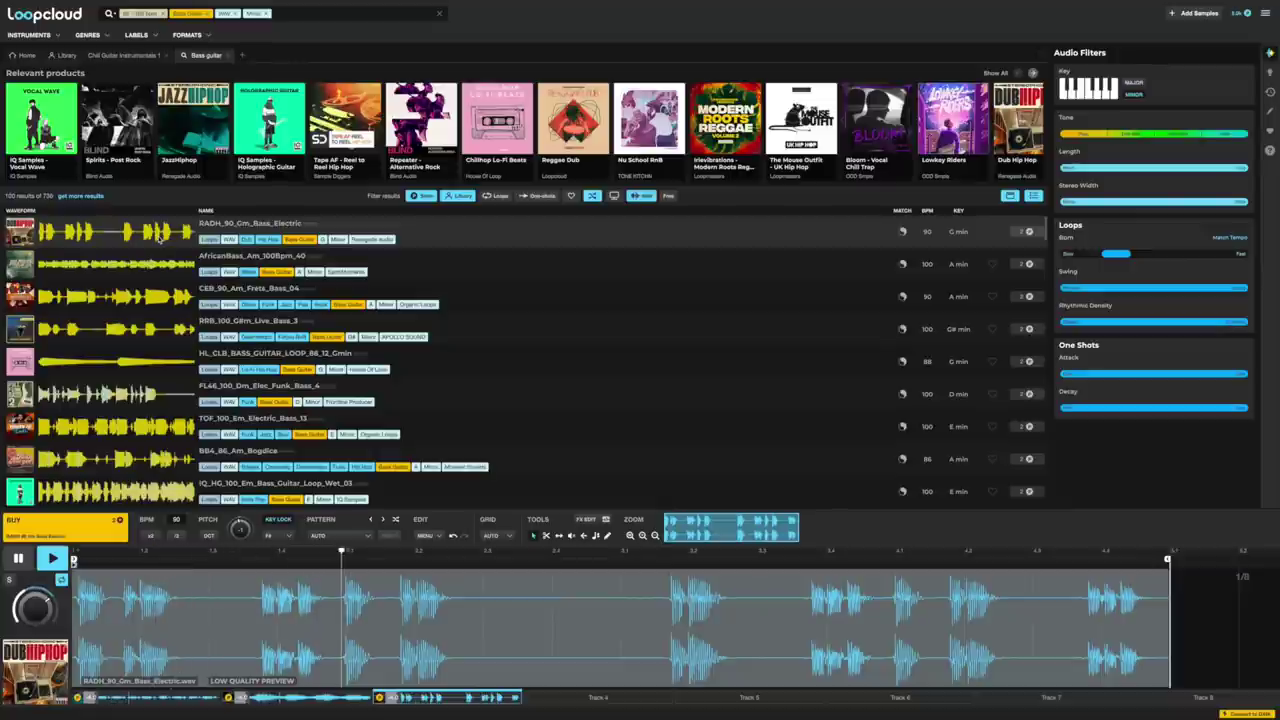
Mark RADH_90_Gm_Bass_Electric as a favourite and audition further bass guitar loops down the results list.
key("space")
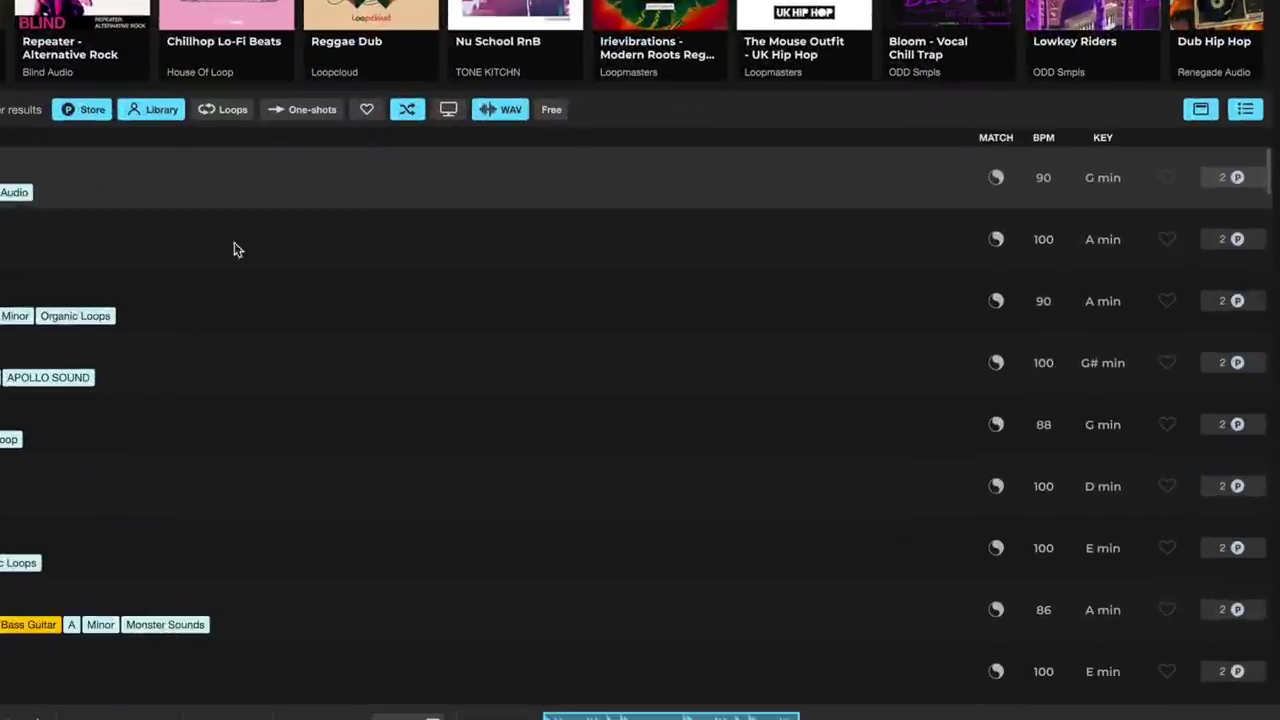
left_click(1168, 180)
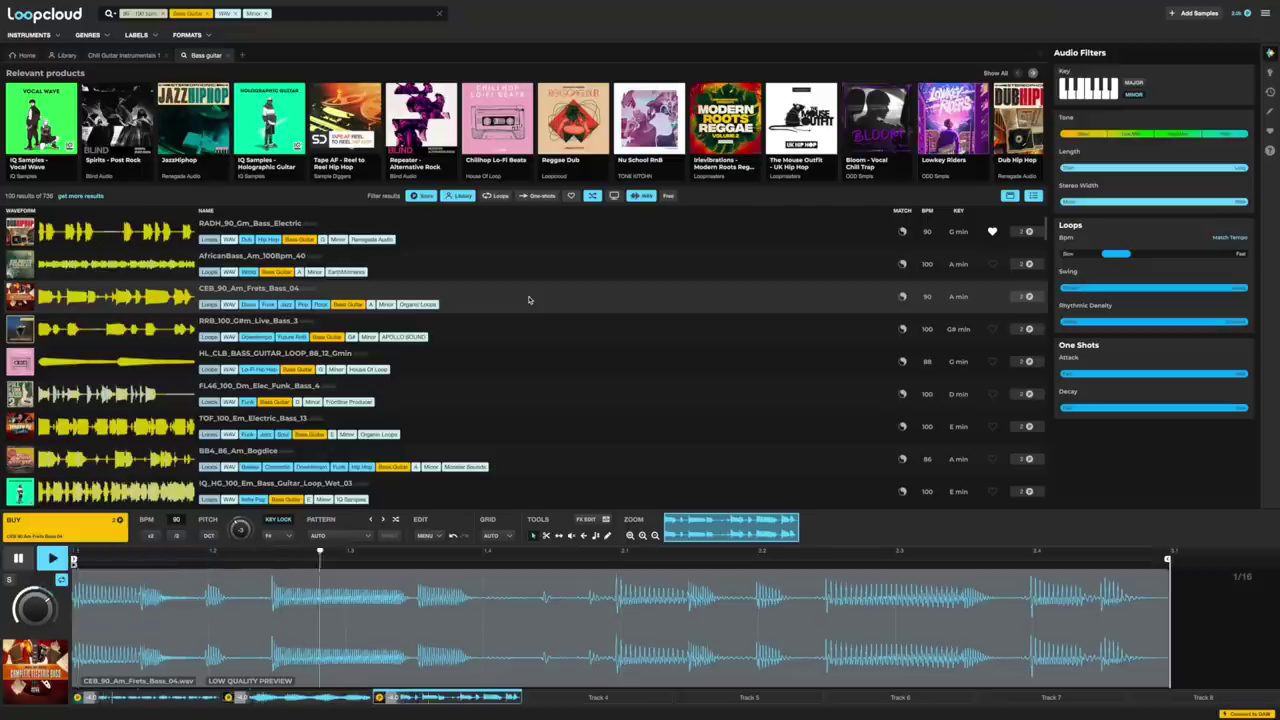
key("Down")
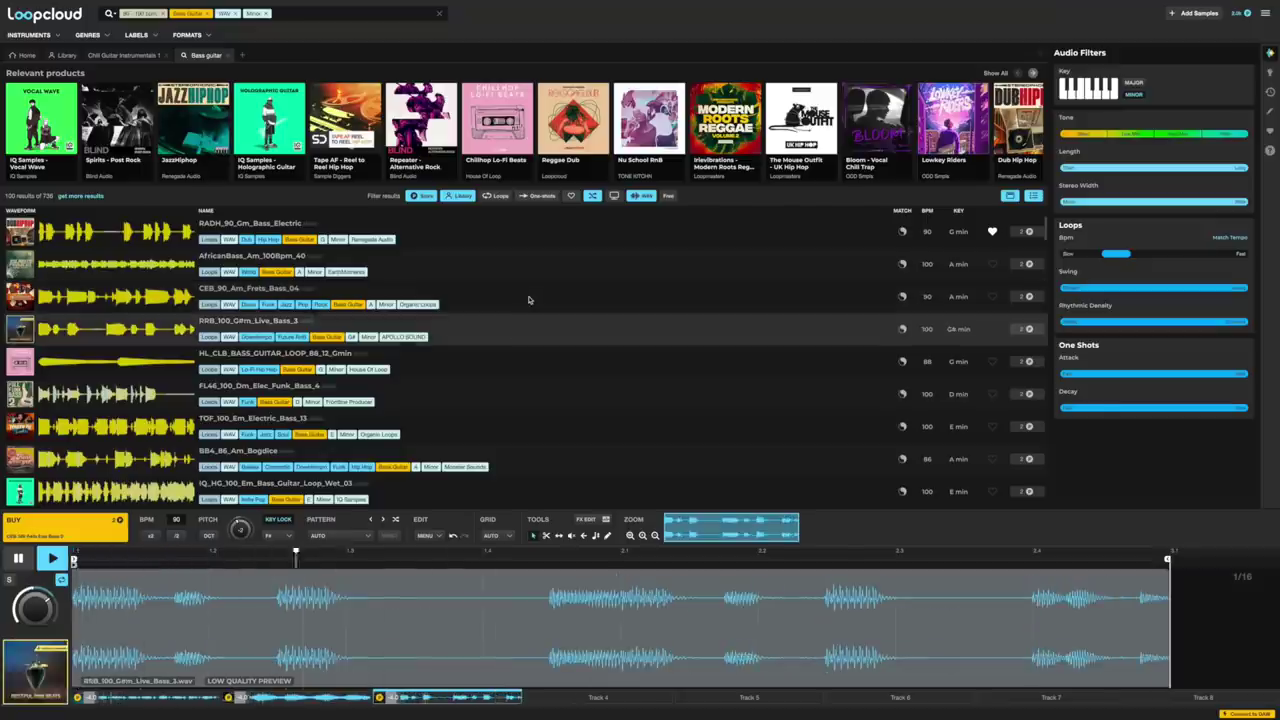
key("Down")
key("Down")
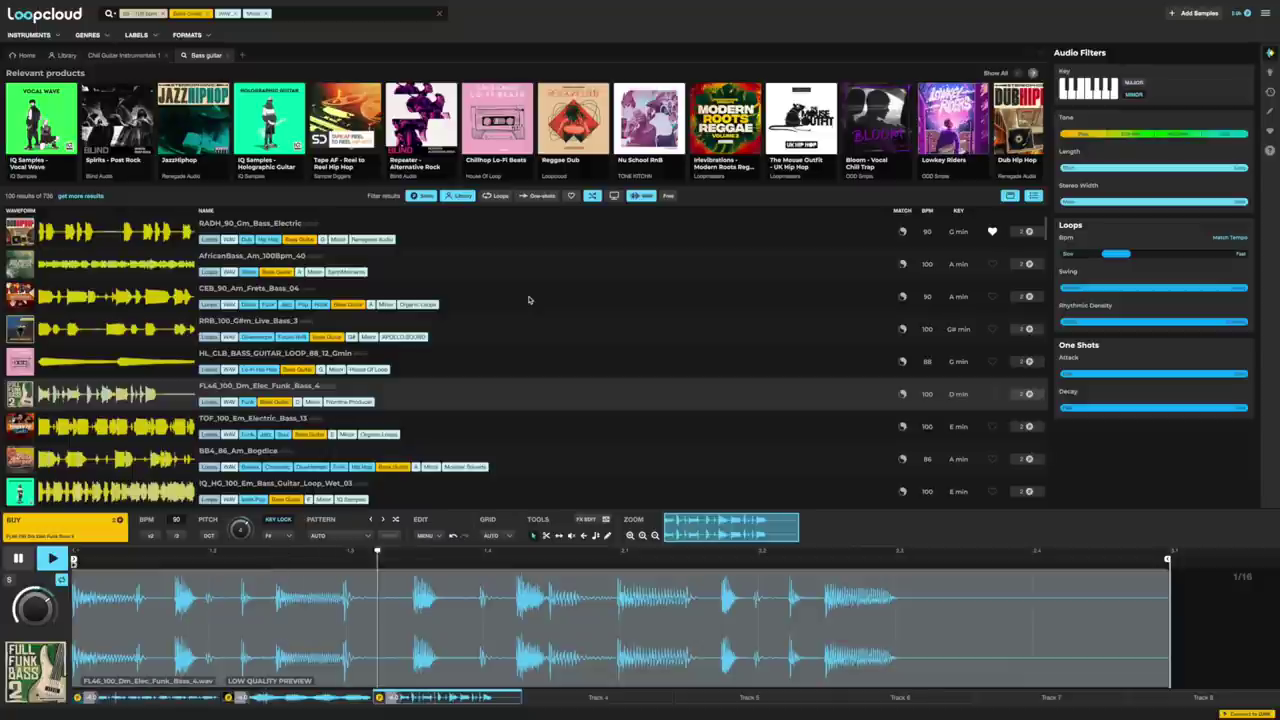
key("Page_Down")
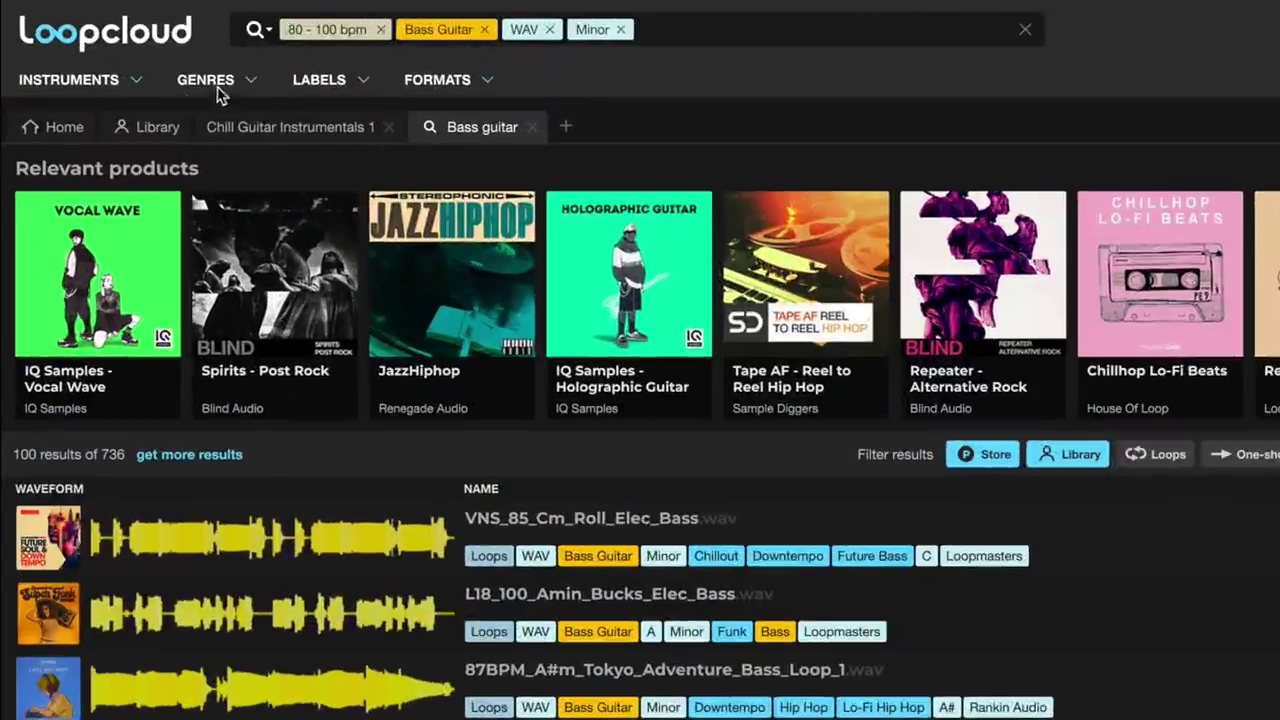
Narrow the bass guitar results to the Hip Hop genre and mark RHH_85_Gm_Rap_Live_Bass_4 as a favourite.
left_click(210, 82)
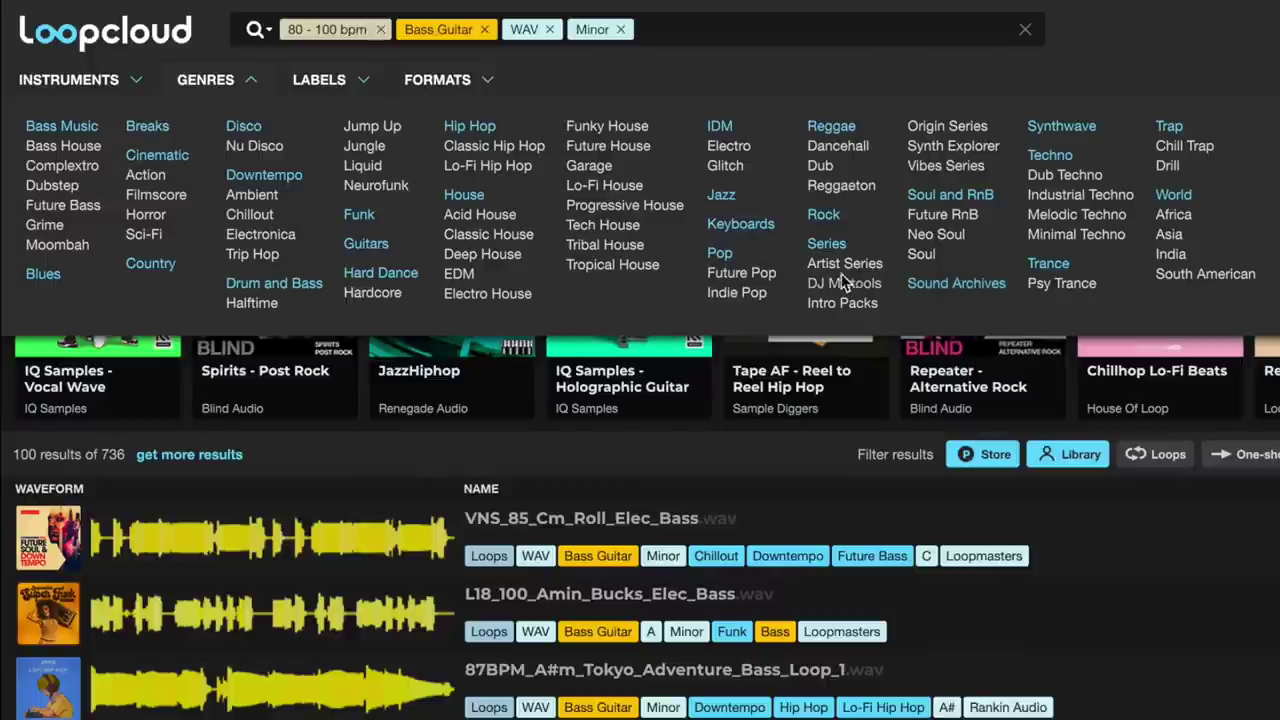
left_click(478, 127)
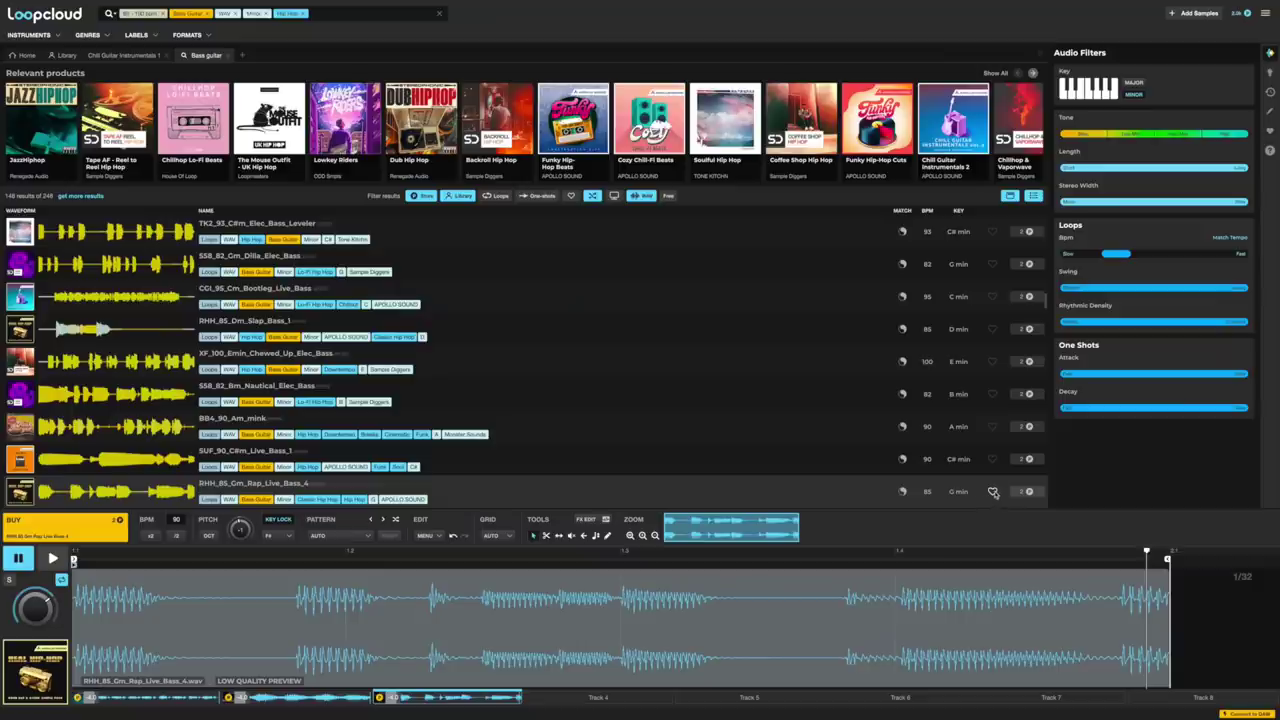
scroll(860, 438, "down", 2)
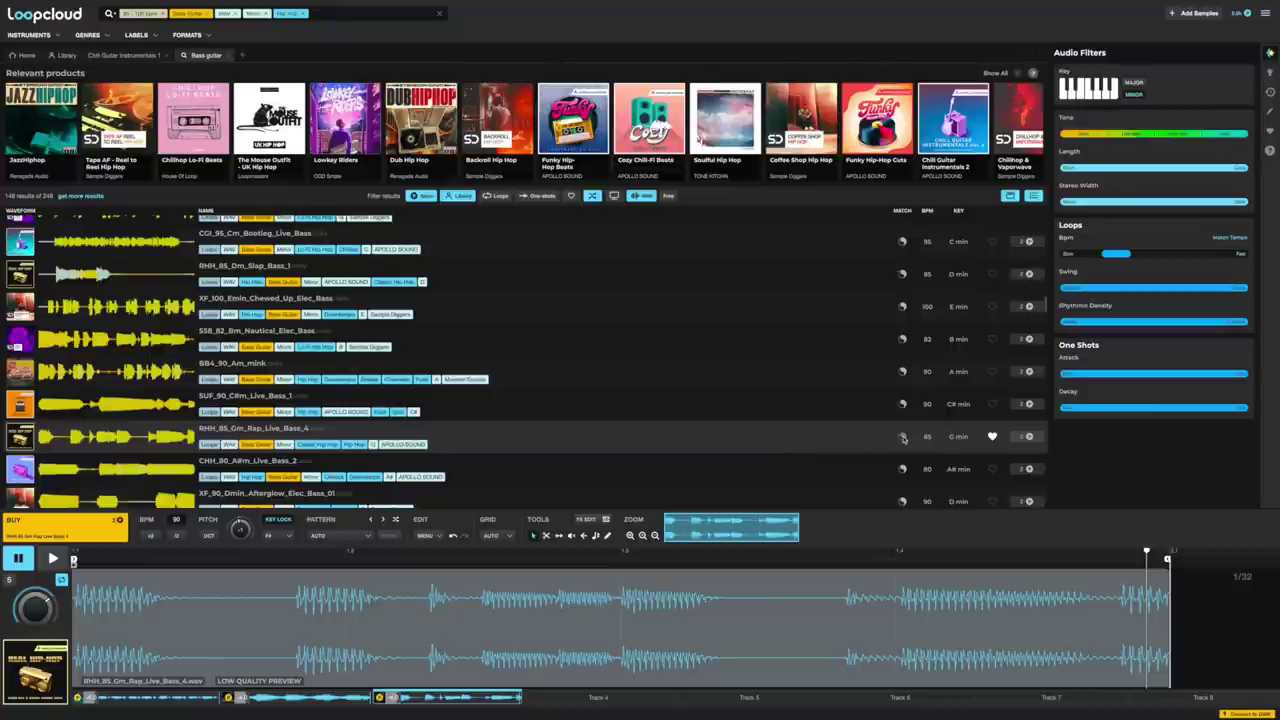
Find sounds similar to RHH_85_Gm_Rap_Live_Bass_4 and audition the first three matches.
left_click(903, 437)
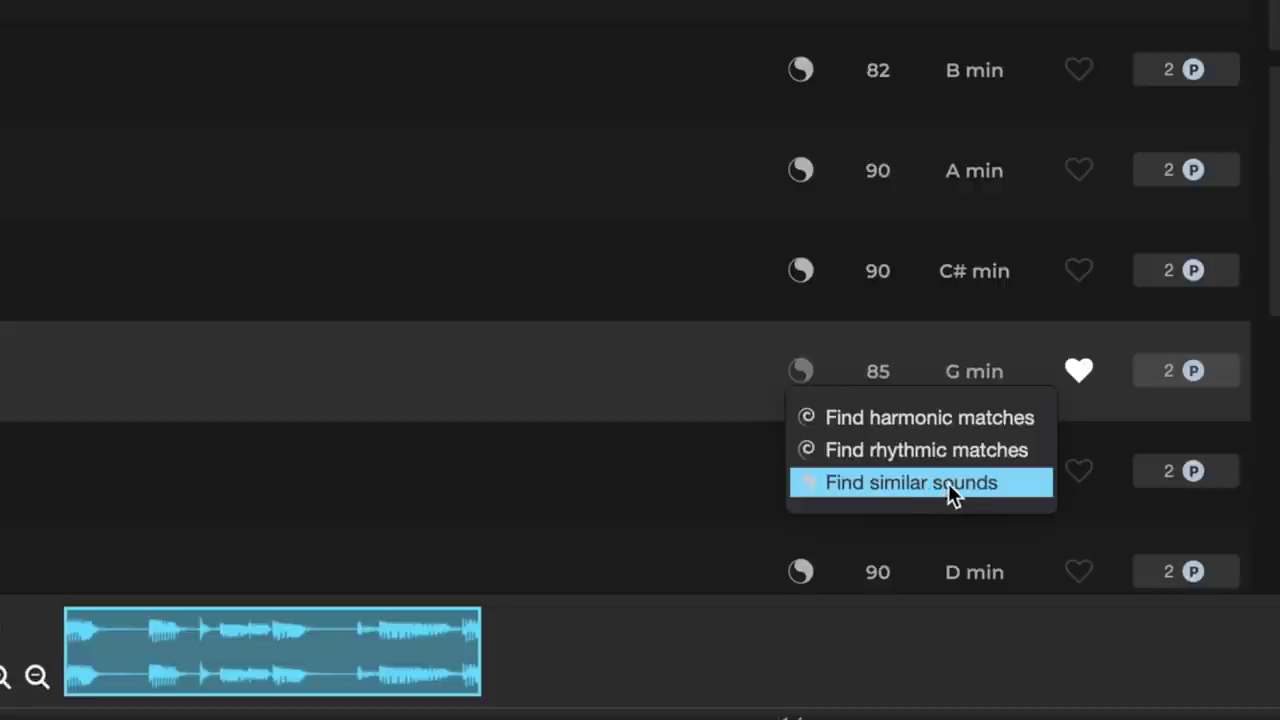
left_click(948, 488)
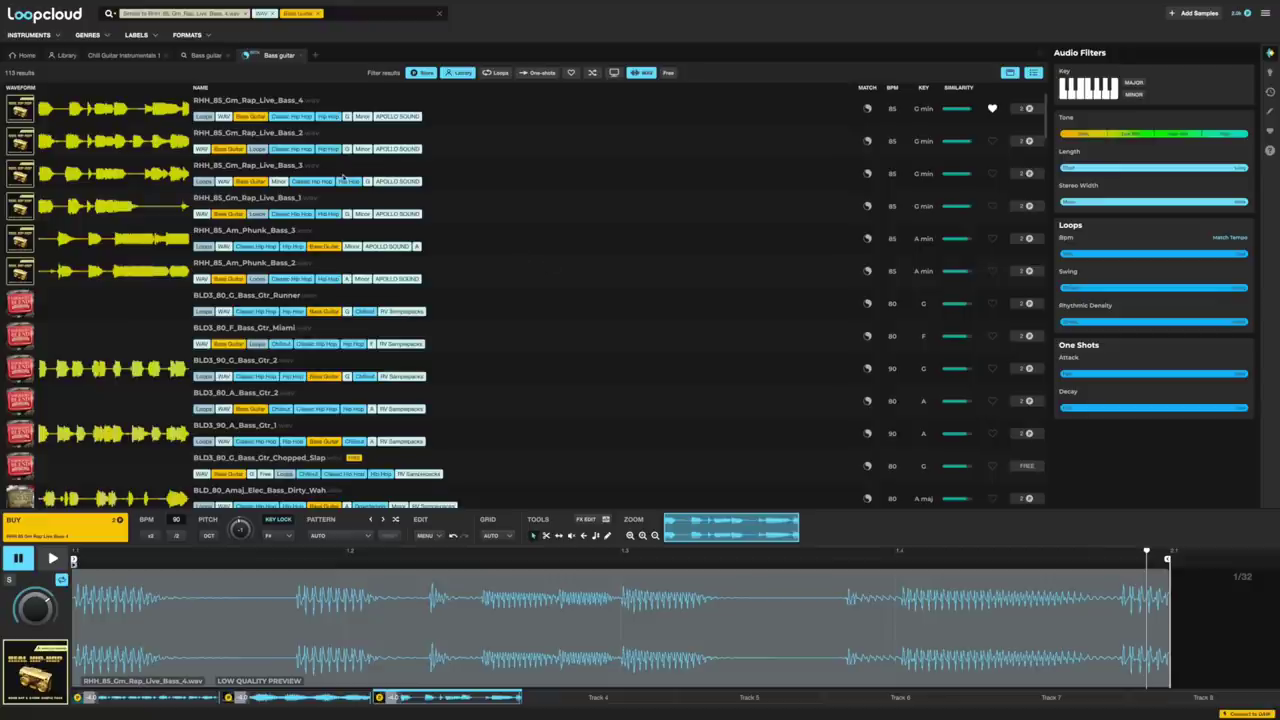
left_click(135, 113)
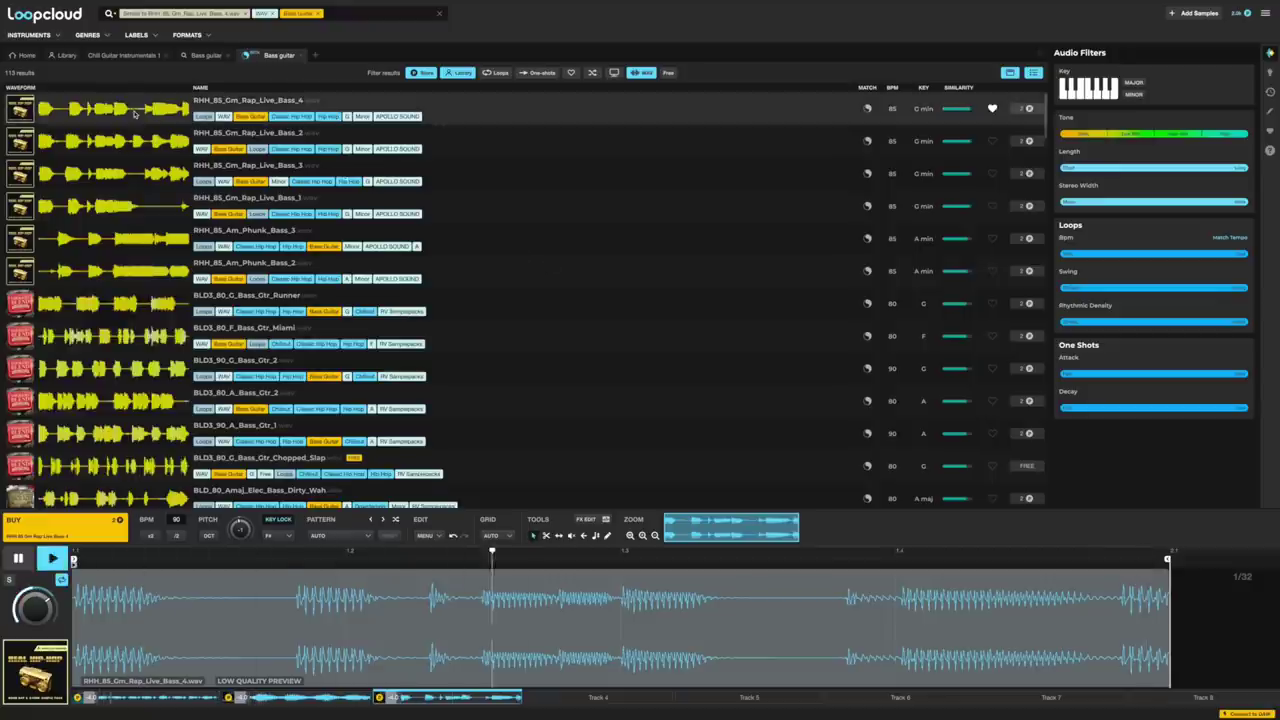
key("Down")
key("Down")
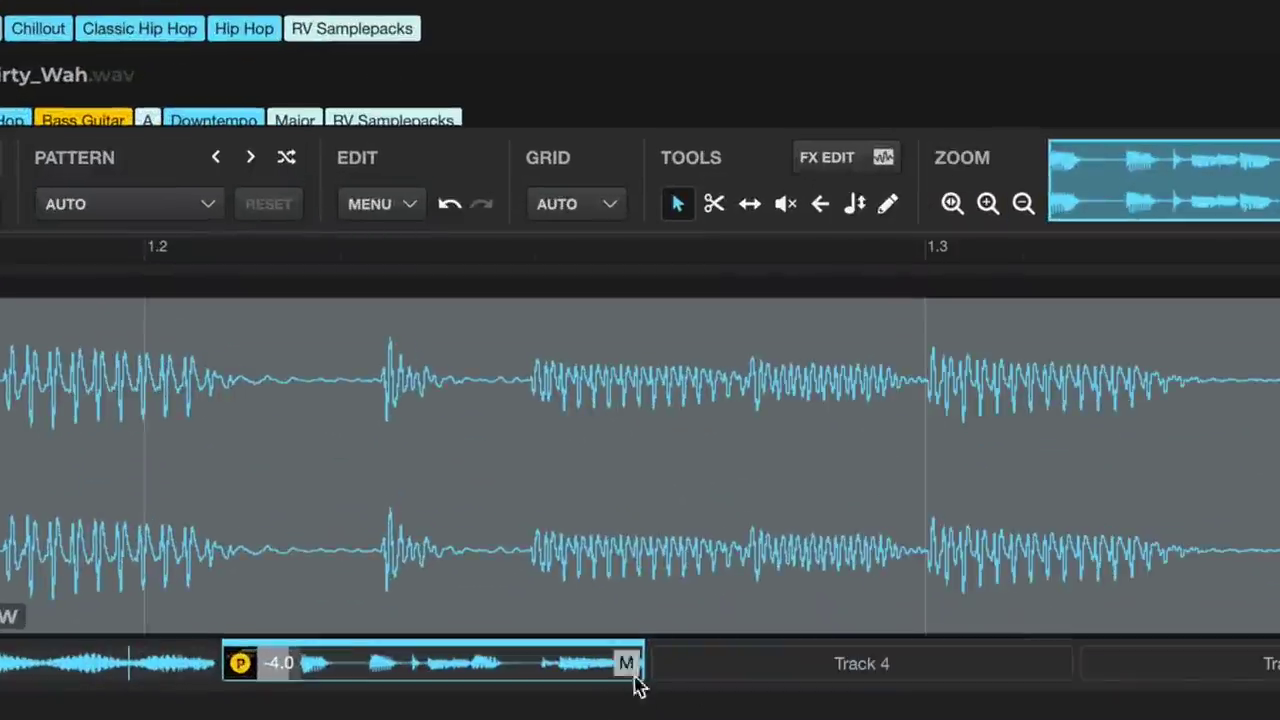
Load RHH_85_Gm_Rap_Live_Bass_3 into the empty Track 4.
left_click(621, 699)
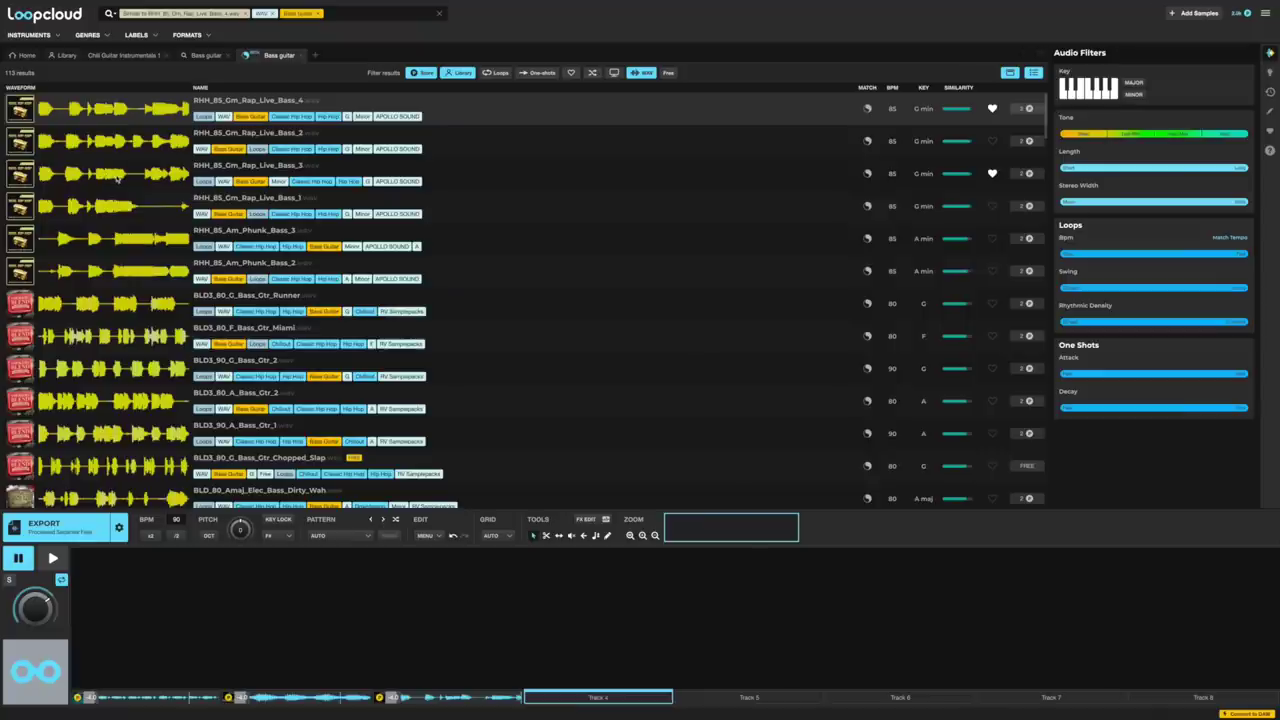
left_click(117, 178)
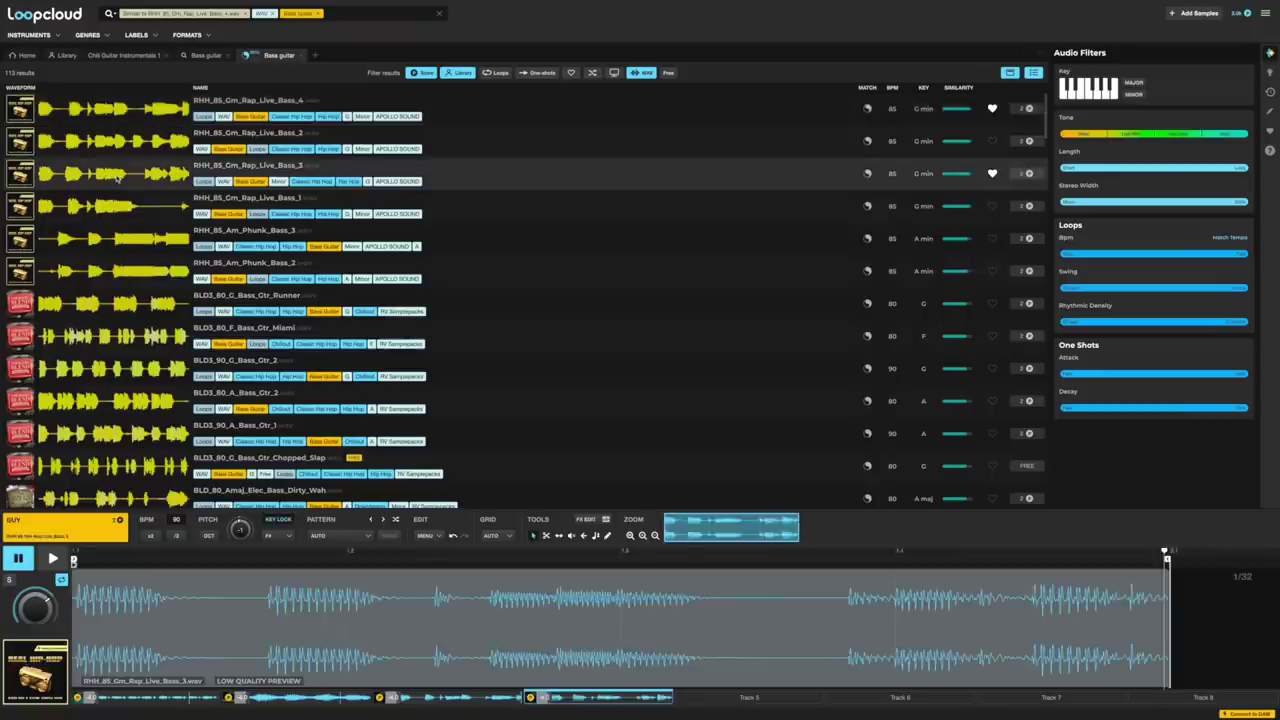
Extend Track 3's loop end marker past bar 2.1 to leave empty space after the bass clip, and select Track 4.
left_click(437, 695)
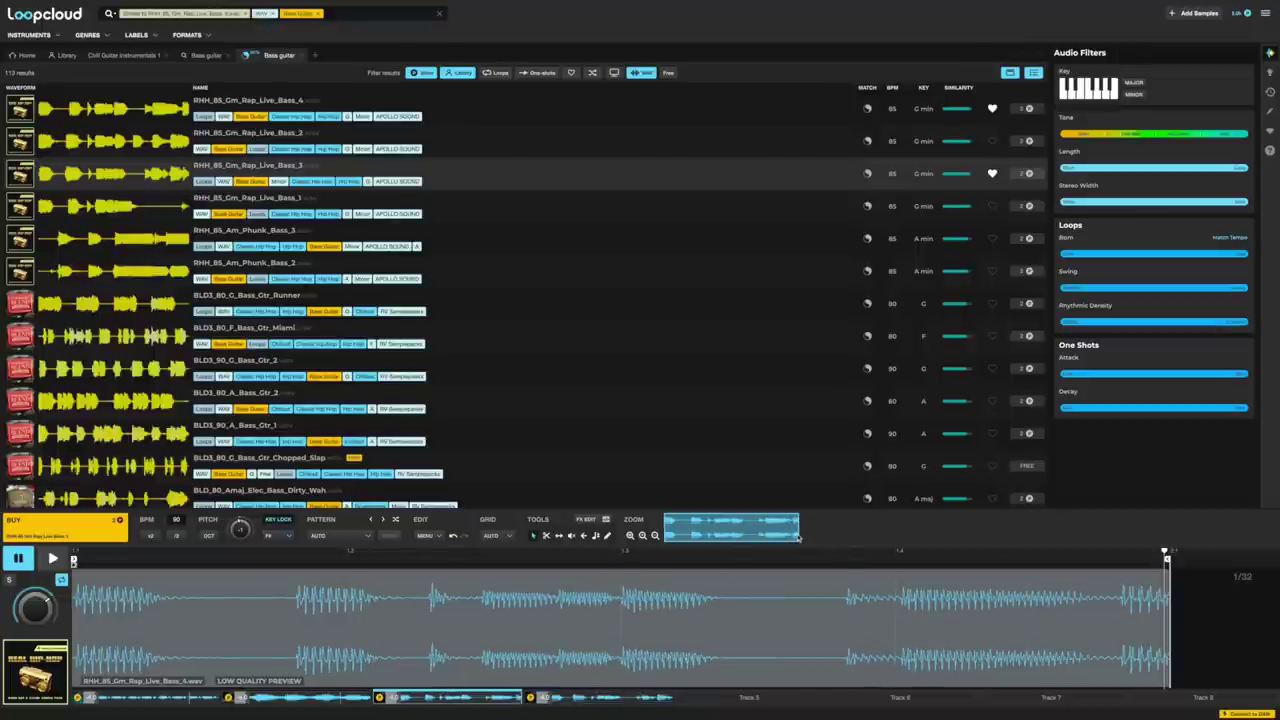
left_click_drag(798, 537, 664, 533)
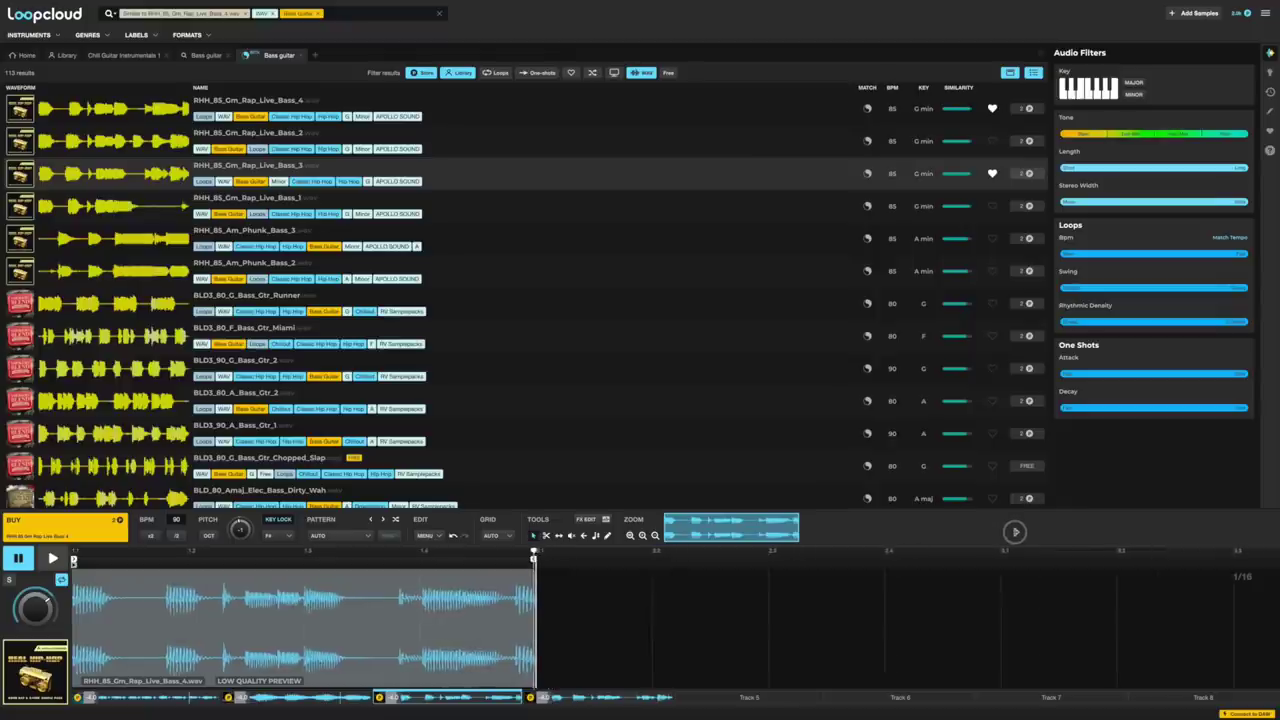
left_click_drag(533, 560, 840, 587)
left_click(605, 698)
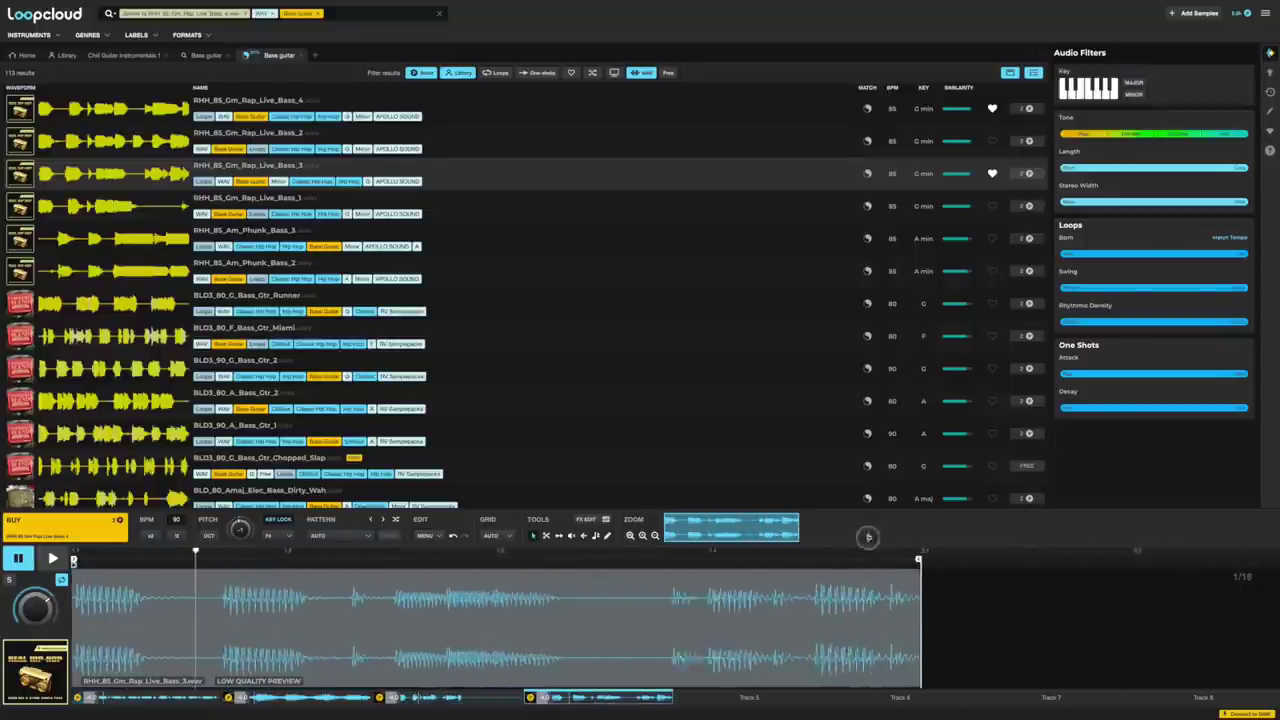
Extend Track 4's loop end and move the RHH_85_Gm_Rap_Live_Bass_3 clip so it starts at bar 2.1.
mouse_move(484, 560)
left_mouse_down()
mouse_move(743, 657)
mouse_move(871, 586)
left_mouse_up()
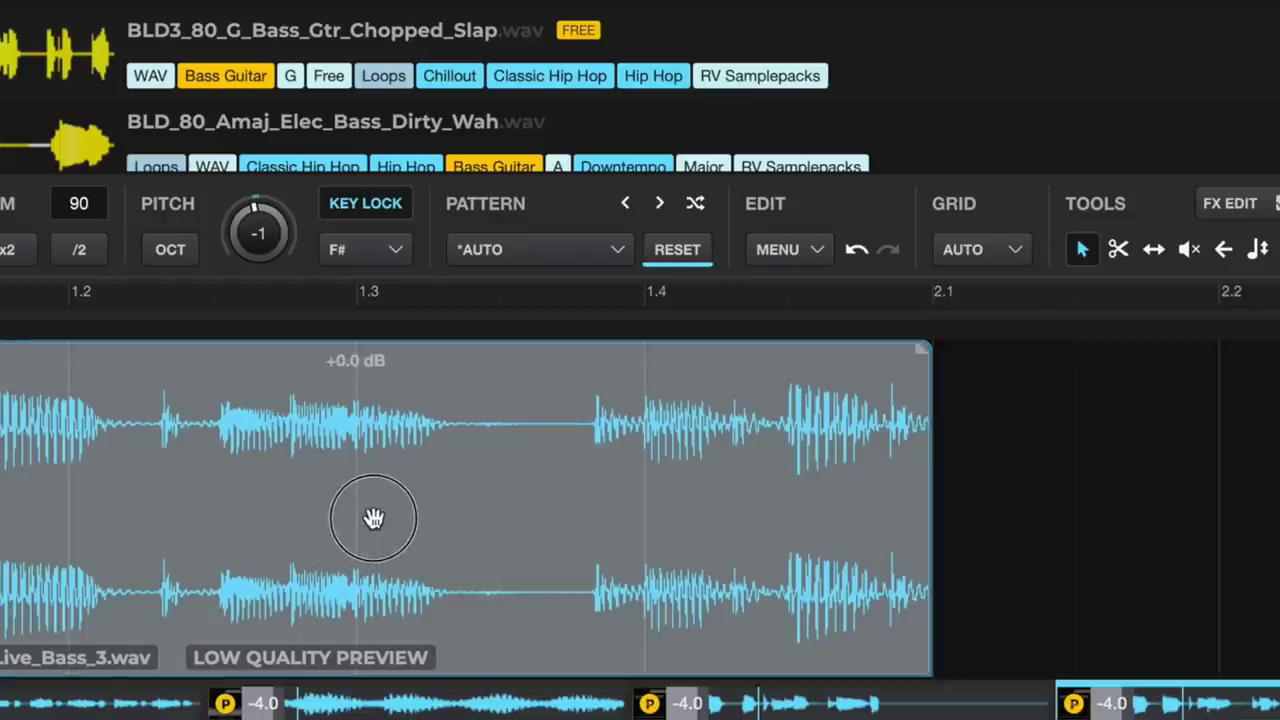
left_click_drag(286, 631, 665, 628)
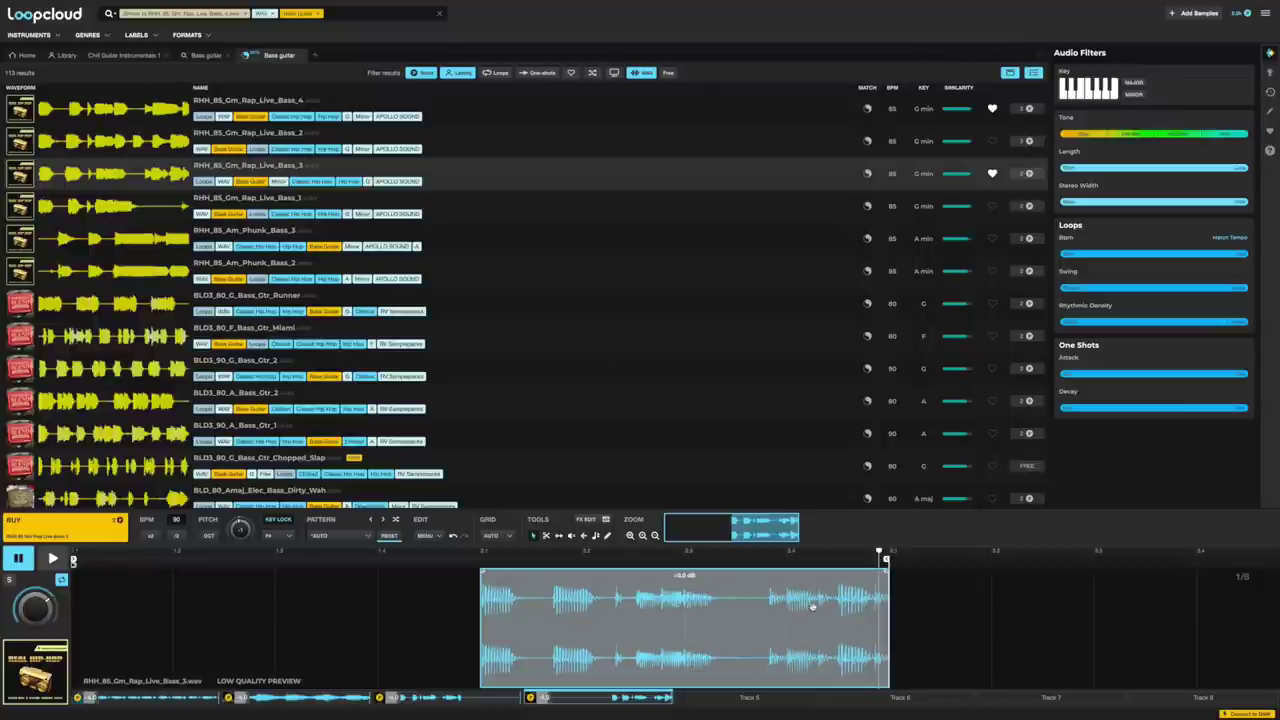
Select the empty Track 5 and search for kick samples in the Hip Hop genre.
left_click(753, 699)
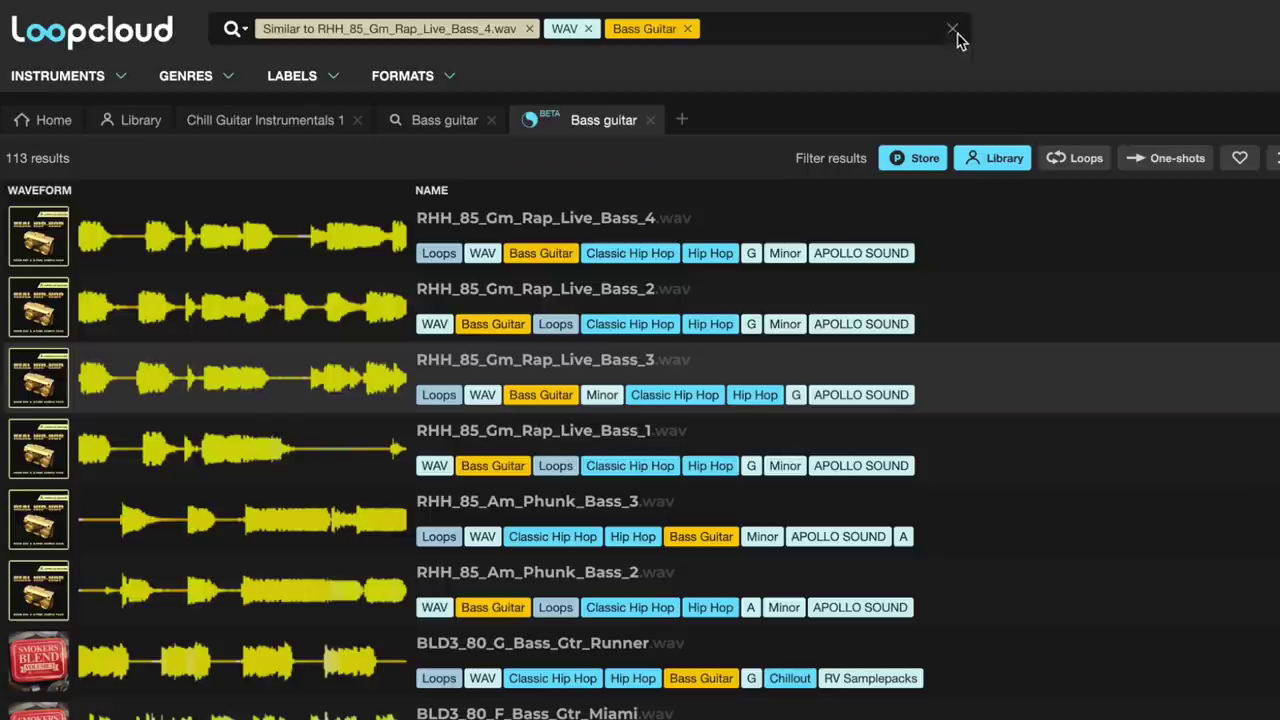
left_click(955, 35)
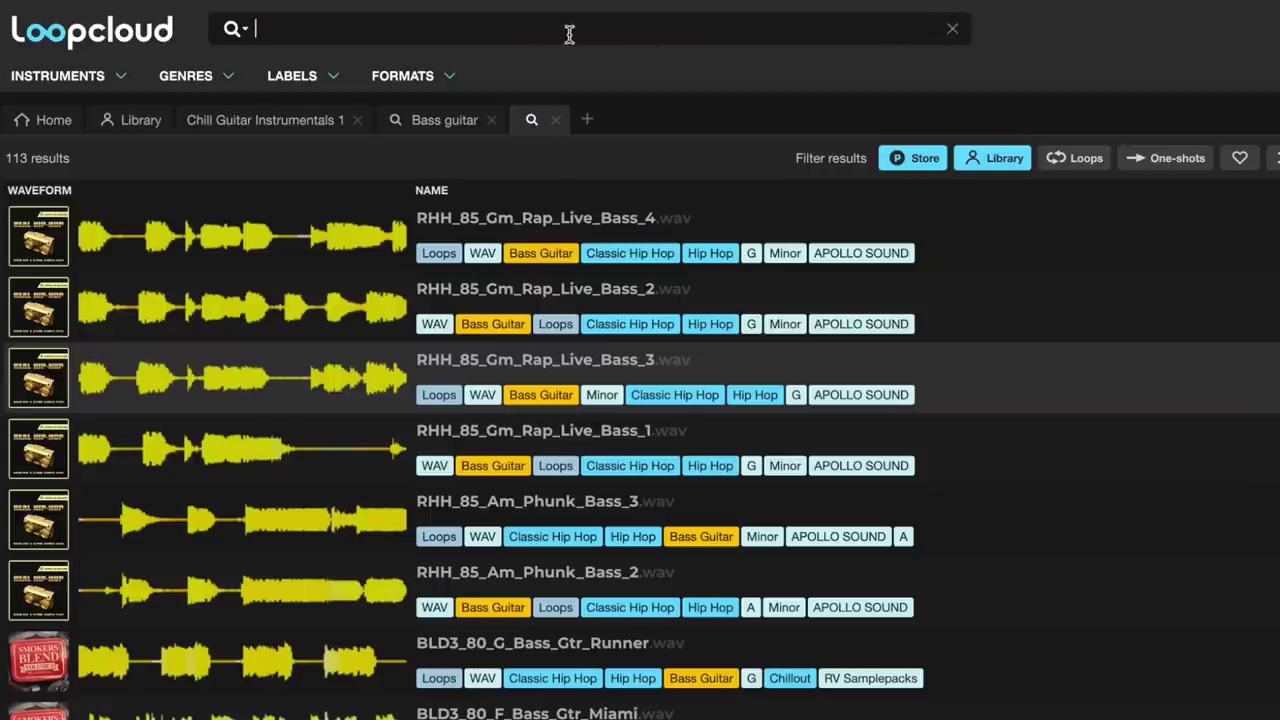
type("kick")
key("Return")
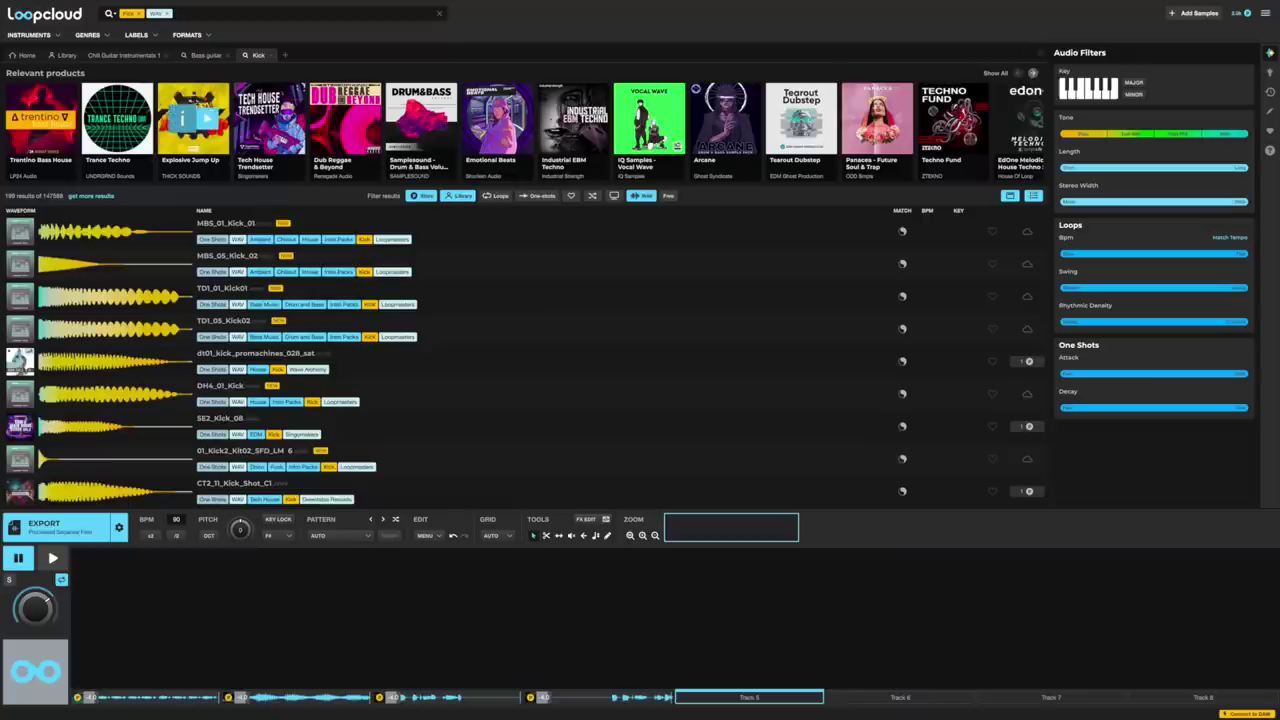
left_click(95, 36)
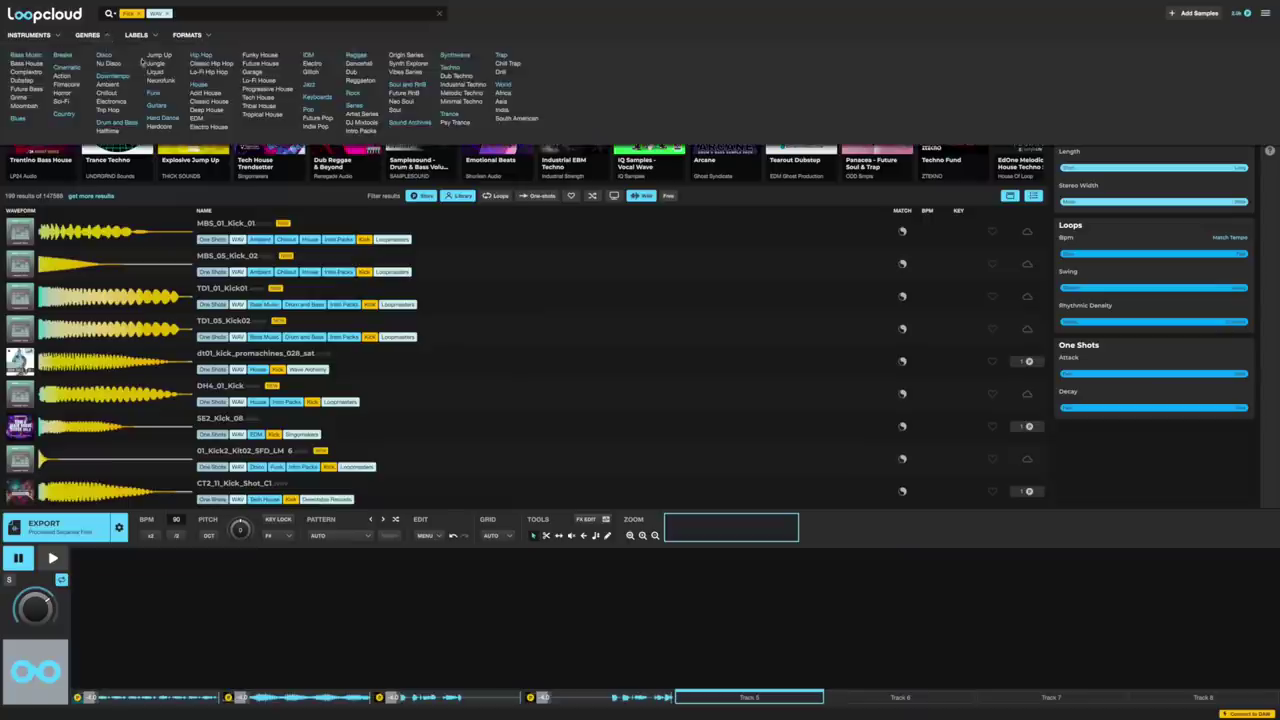
left_click(202, 56)
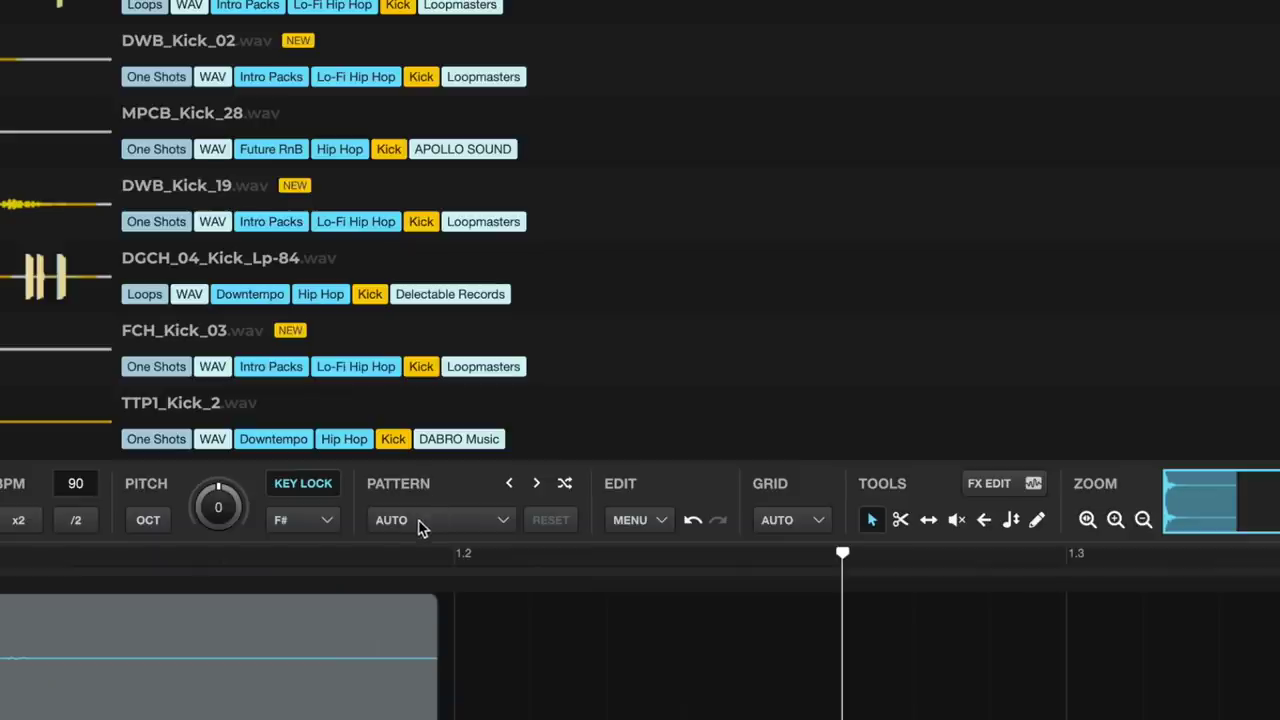
Apply the Hip Hop Kick 1 factory pattern to the Track 5 kick and, during playback, change it to Hip Hop Kick 4.
left_click(455, 524)
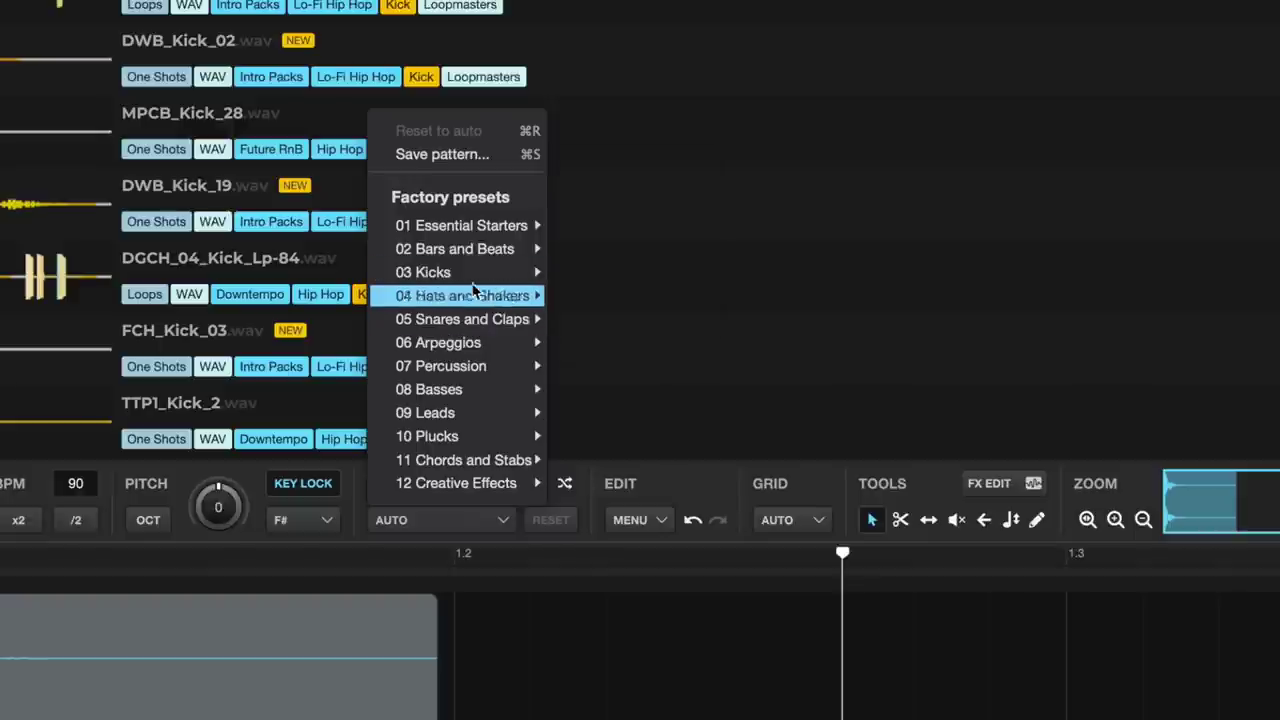
mouse_move(459, 278)
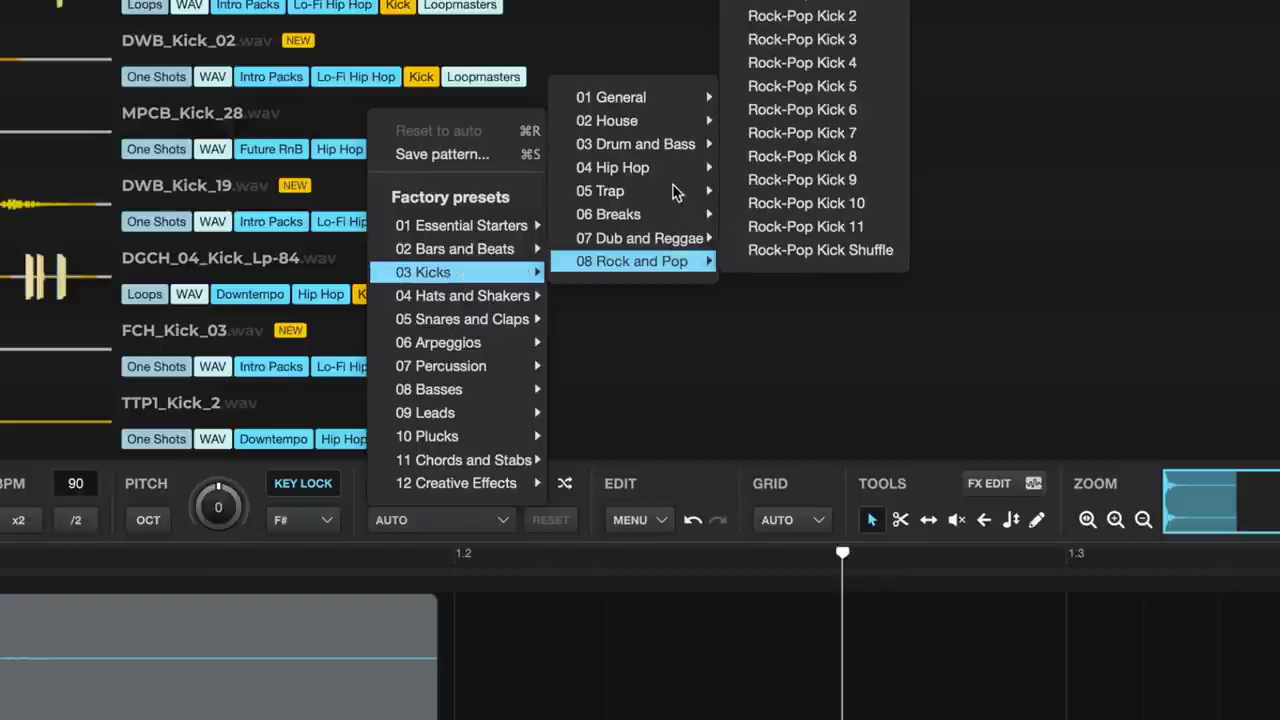
mouse_move(643, 176)
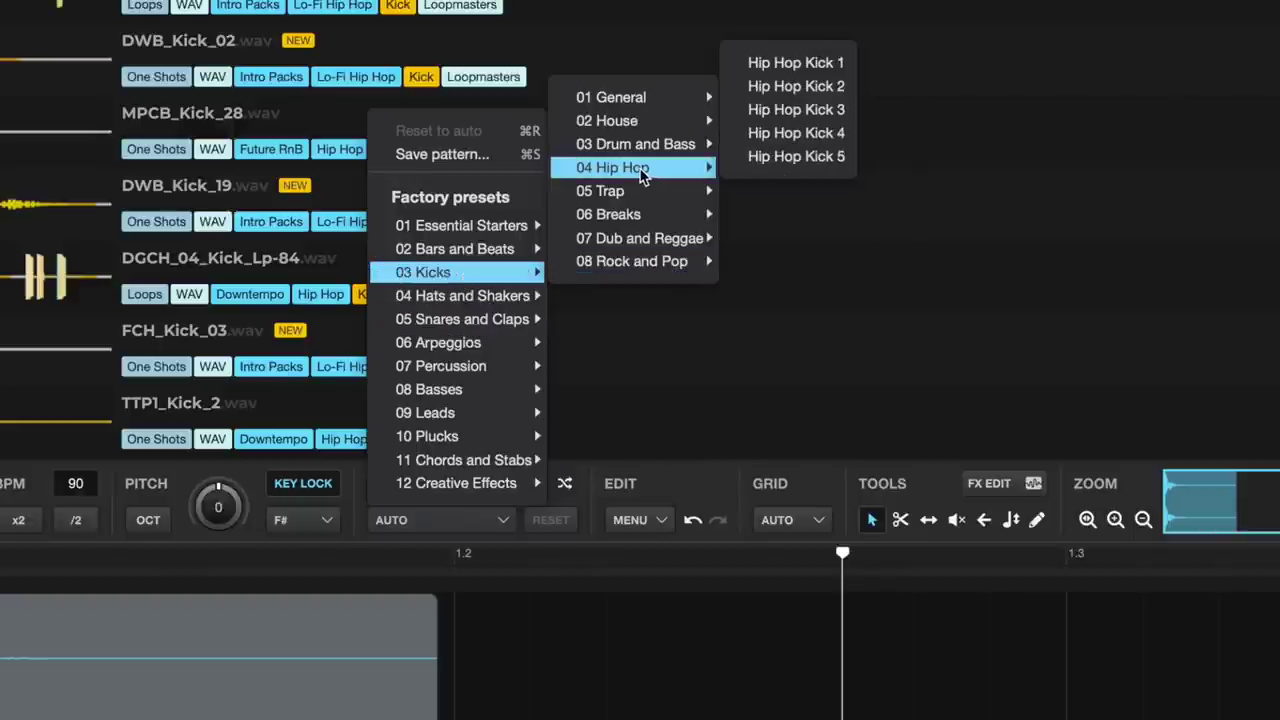
left_click(811, 64)
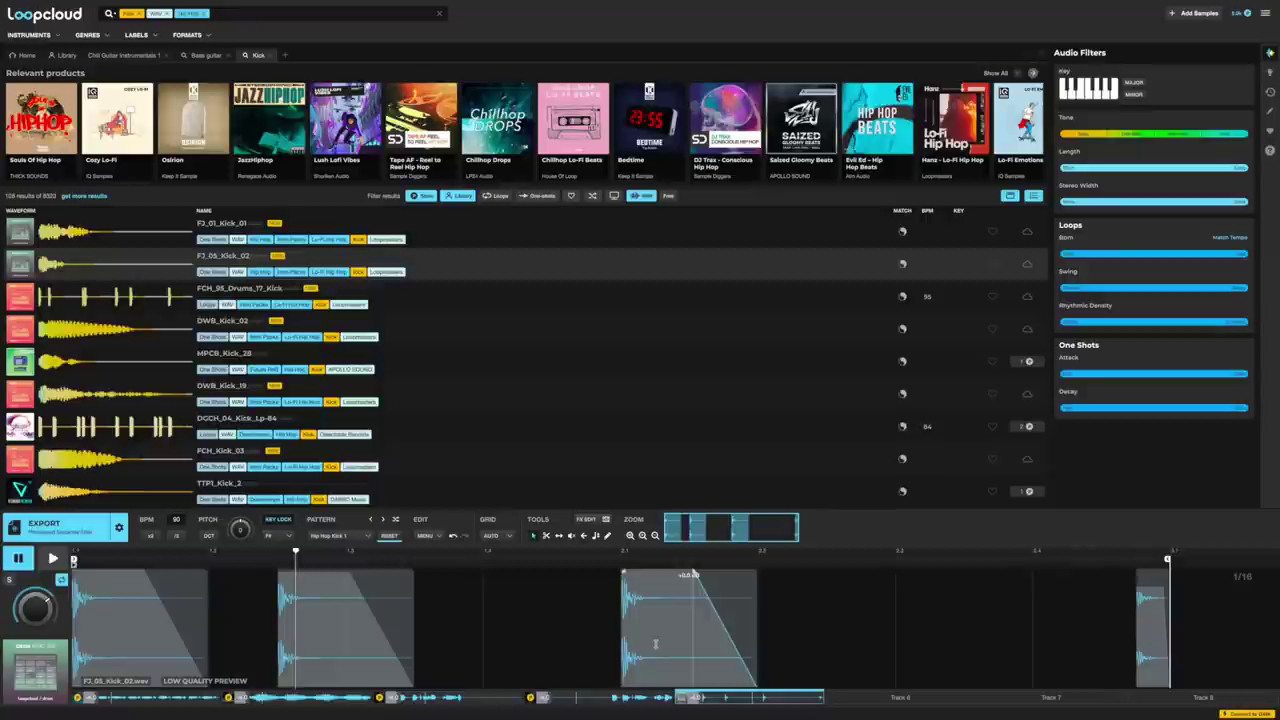
key("space")
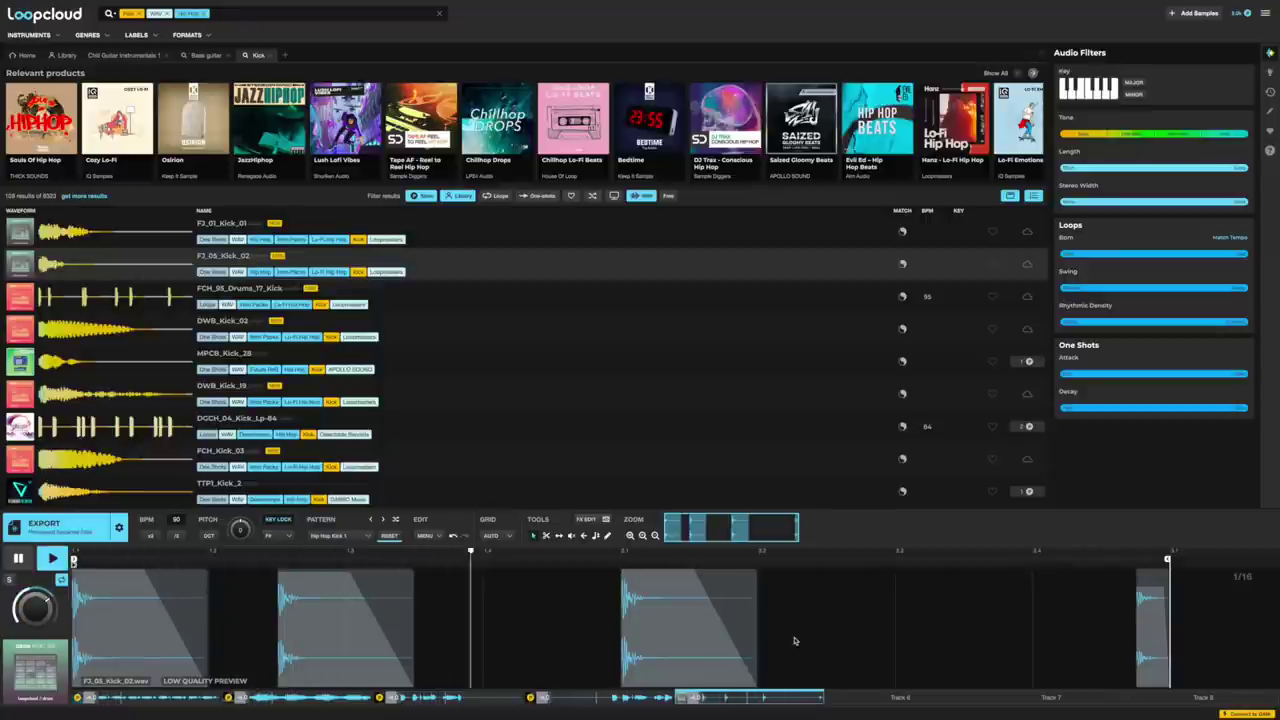
left_click(383, 519)
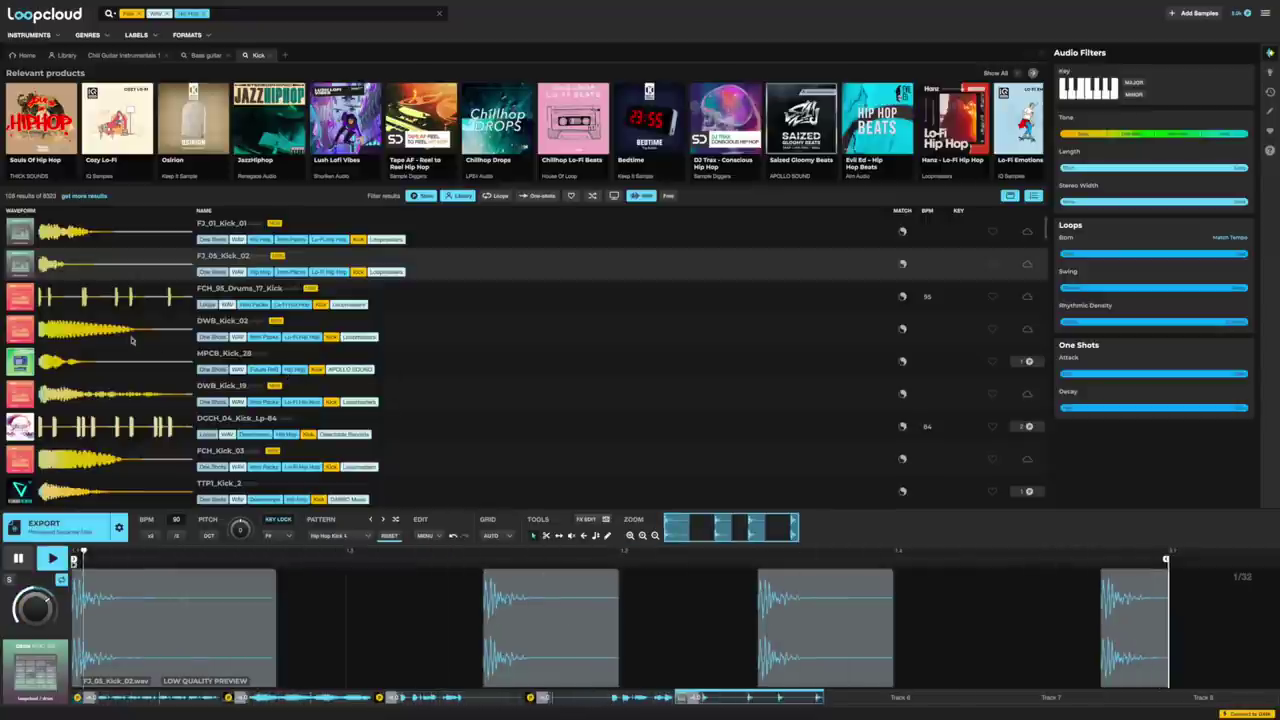
Audition DWB_Kick_02 and MPCB_Kick_28 in the Track 5 pattern and settle on DWB_Kick_02.
left_click(88, 328)
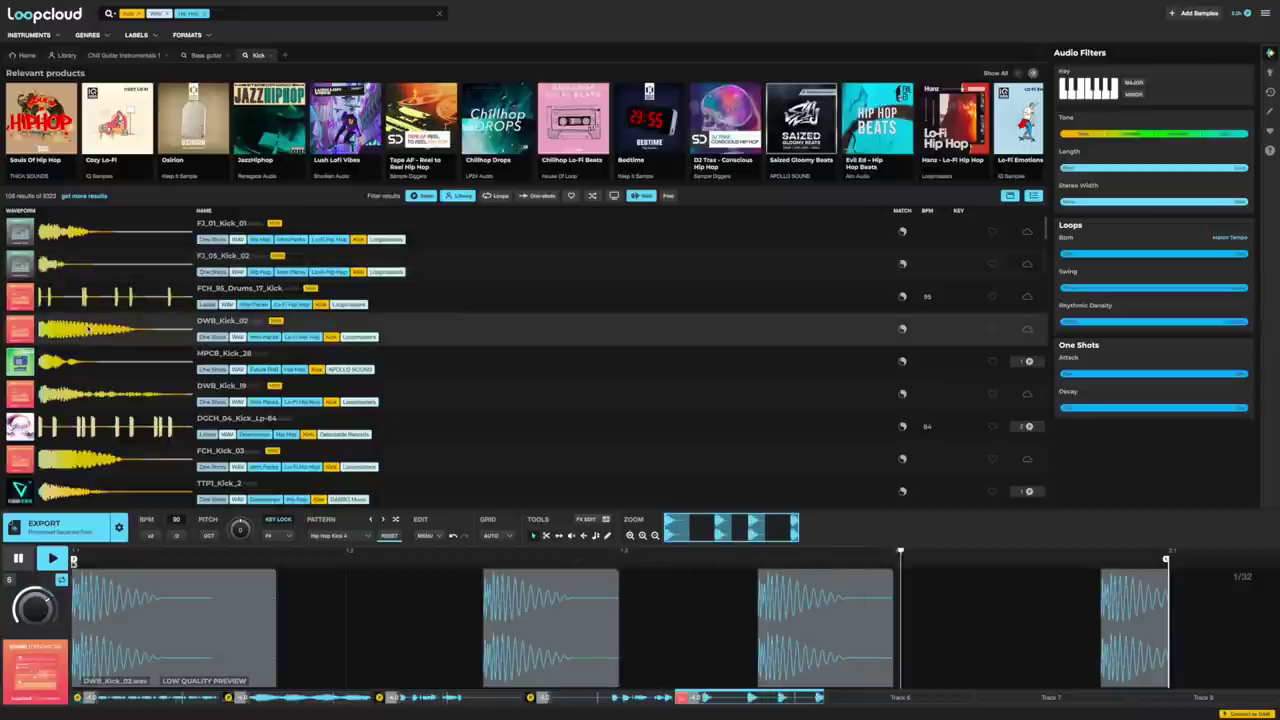
left_click(72, 363)
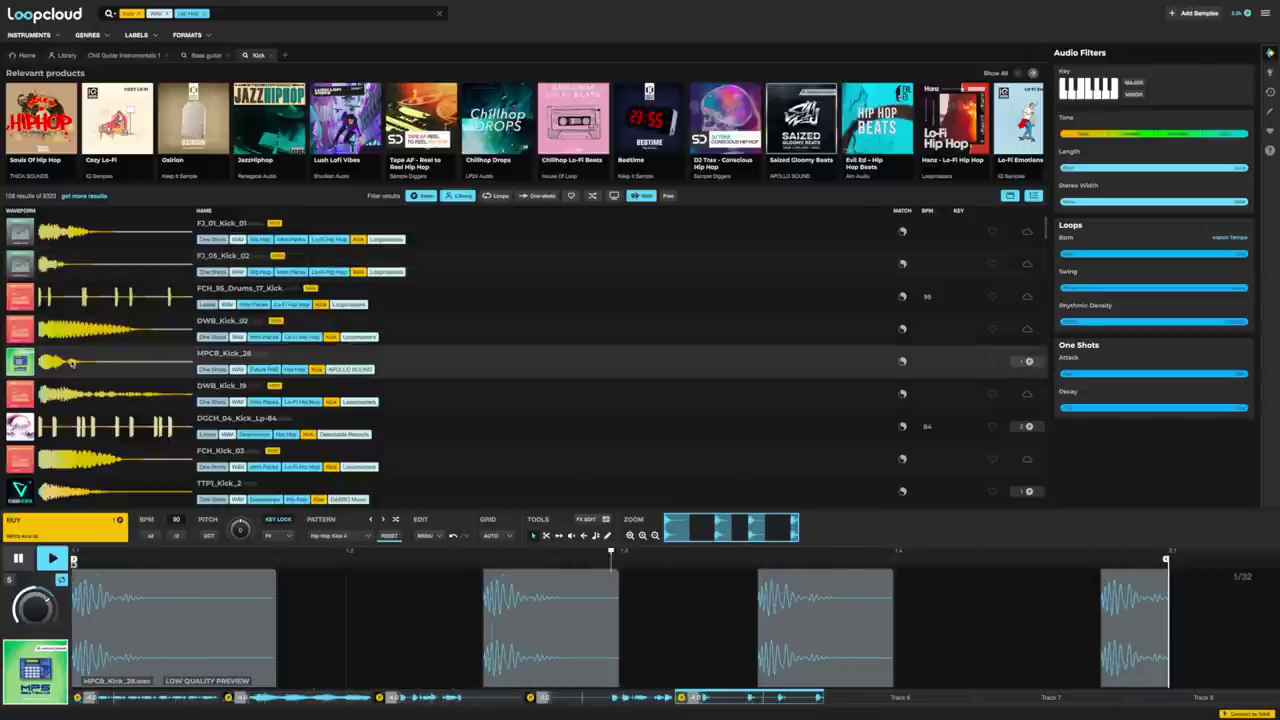
key("space")
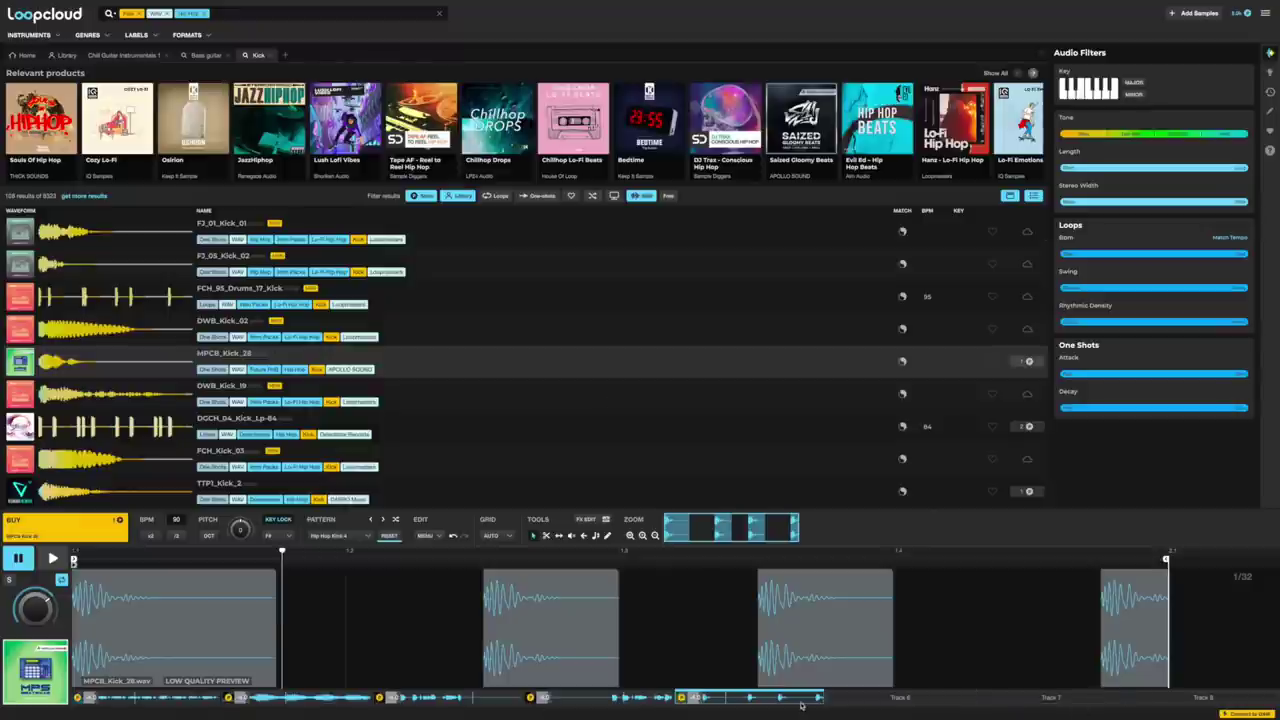
left_click_drag(551, 625, 510, 628)
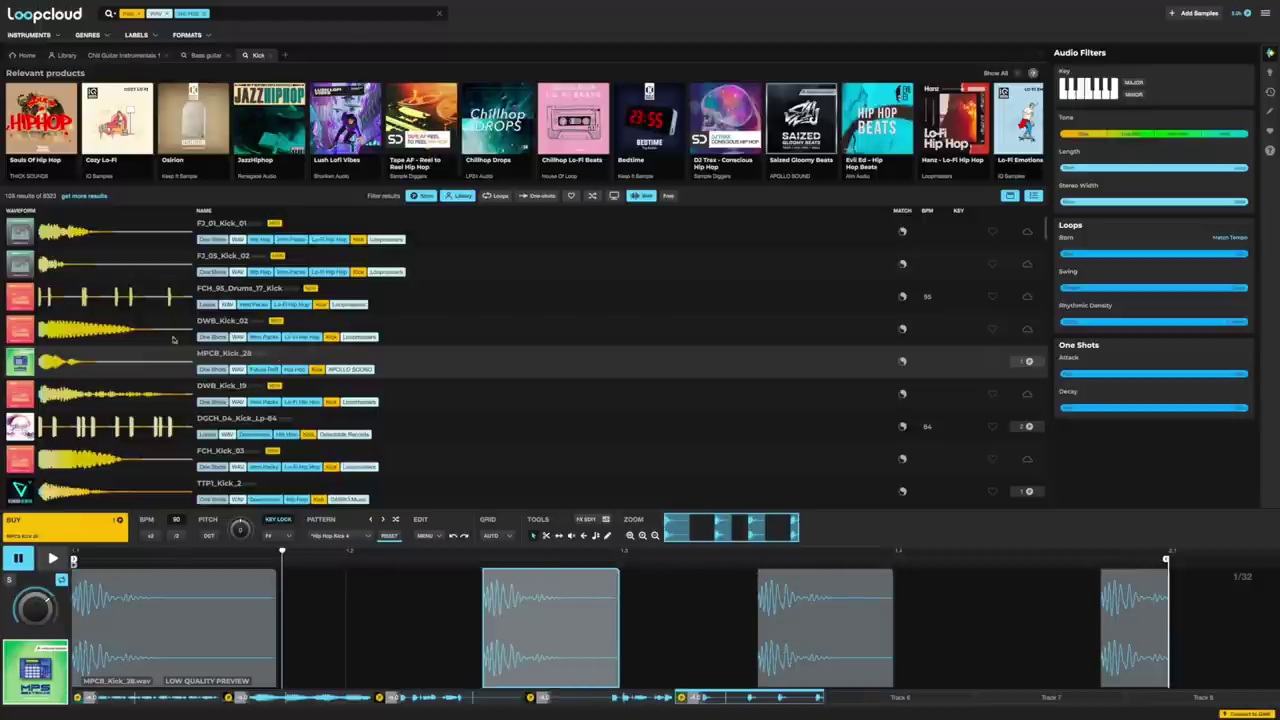
left_click(88, 340)
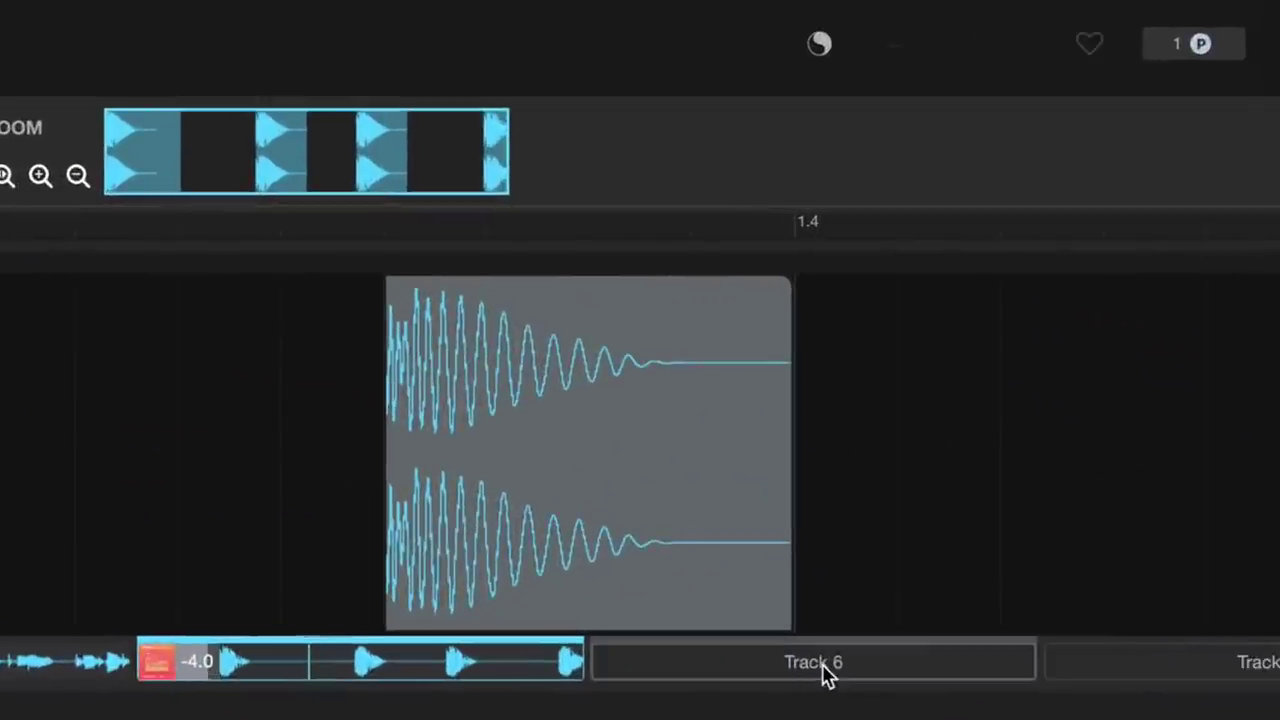
Select the empty Track 6 and replace the current search with the Snare instrument tag.
left_click(900, 716)
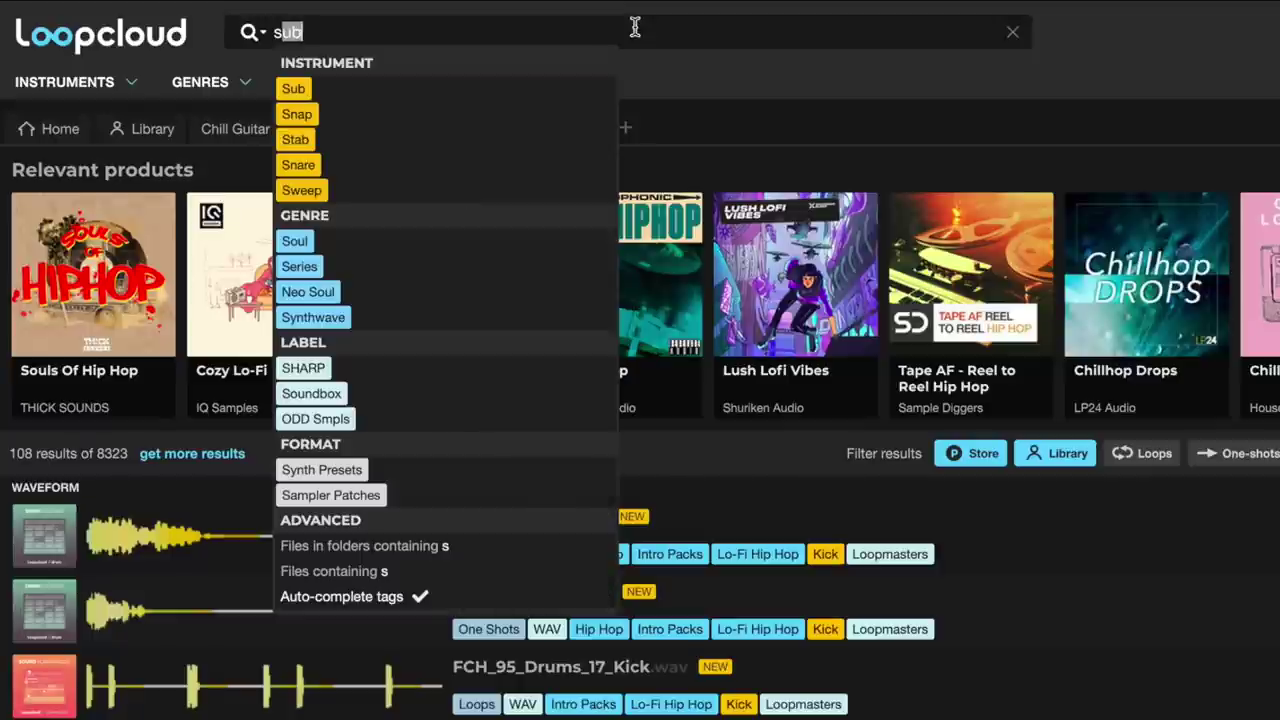
key("Down")
key("Down")
key("Down")
key("Down")
key("Return")
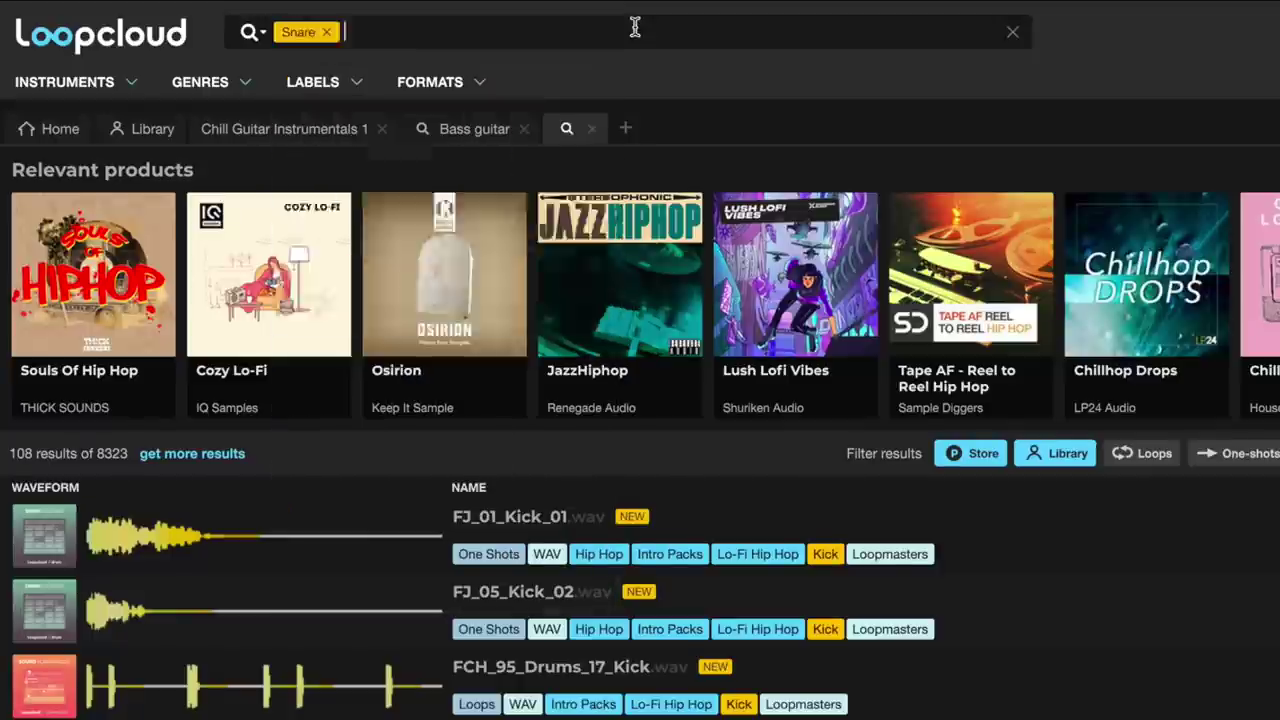
Move the MBS_02_Snare_01 clip on Track 6 to beat 1.2 and copy it to beat 1.4.
left_click_drag(156, 594, 517, 605)
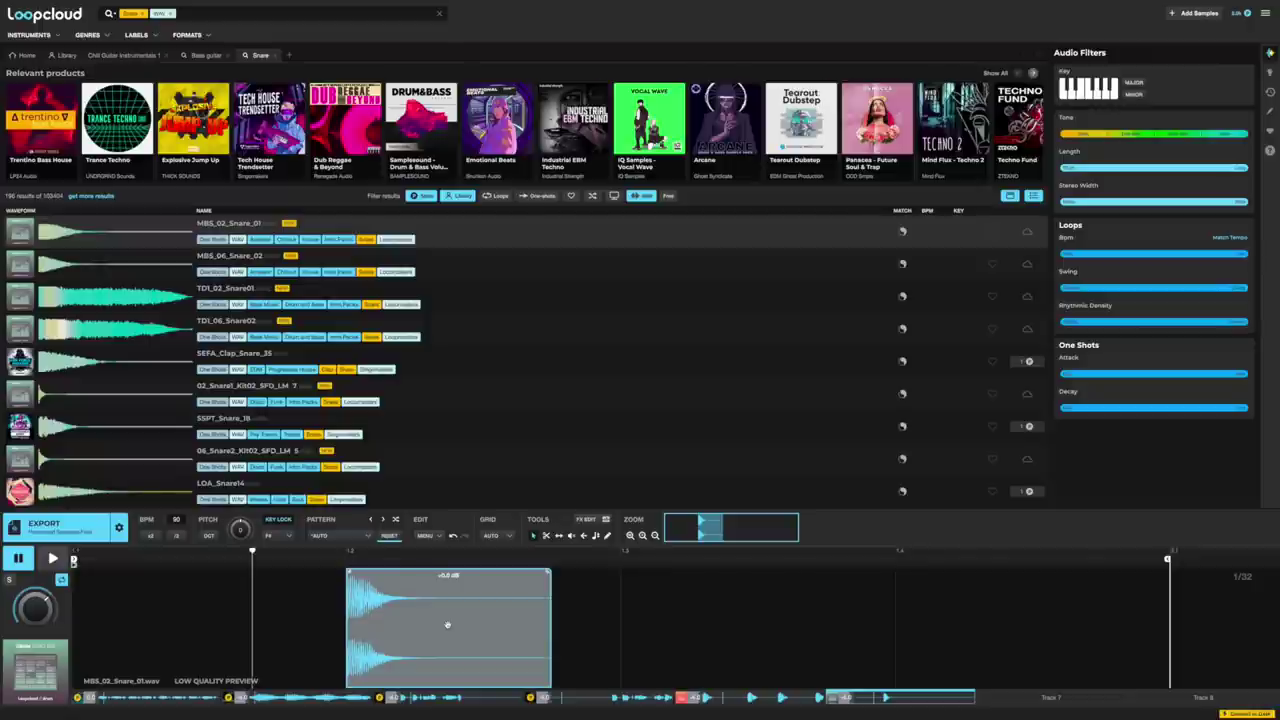
left_click_drag(447, 625, 971, 628)
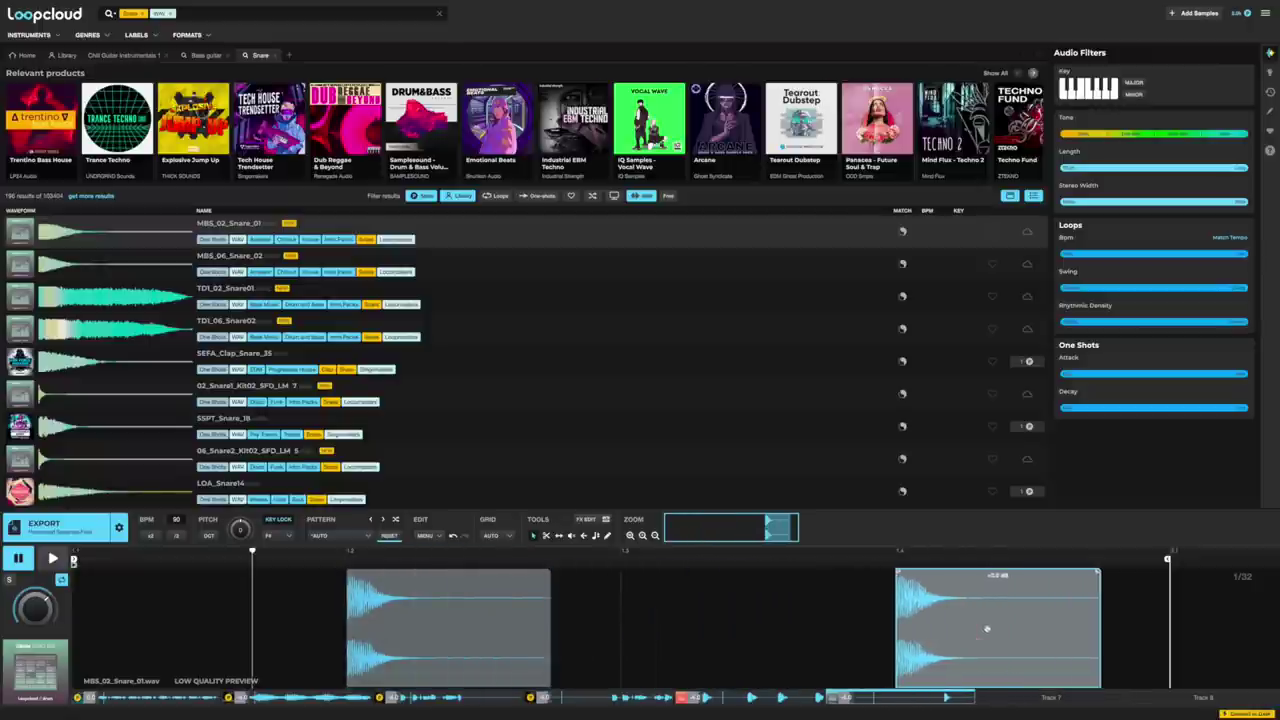
Narrow the snare results to Trap one-shots and swap Track 6's snare for the classic_snare_084 sample.
left_click(88, 34)
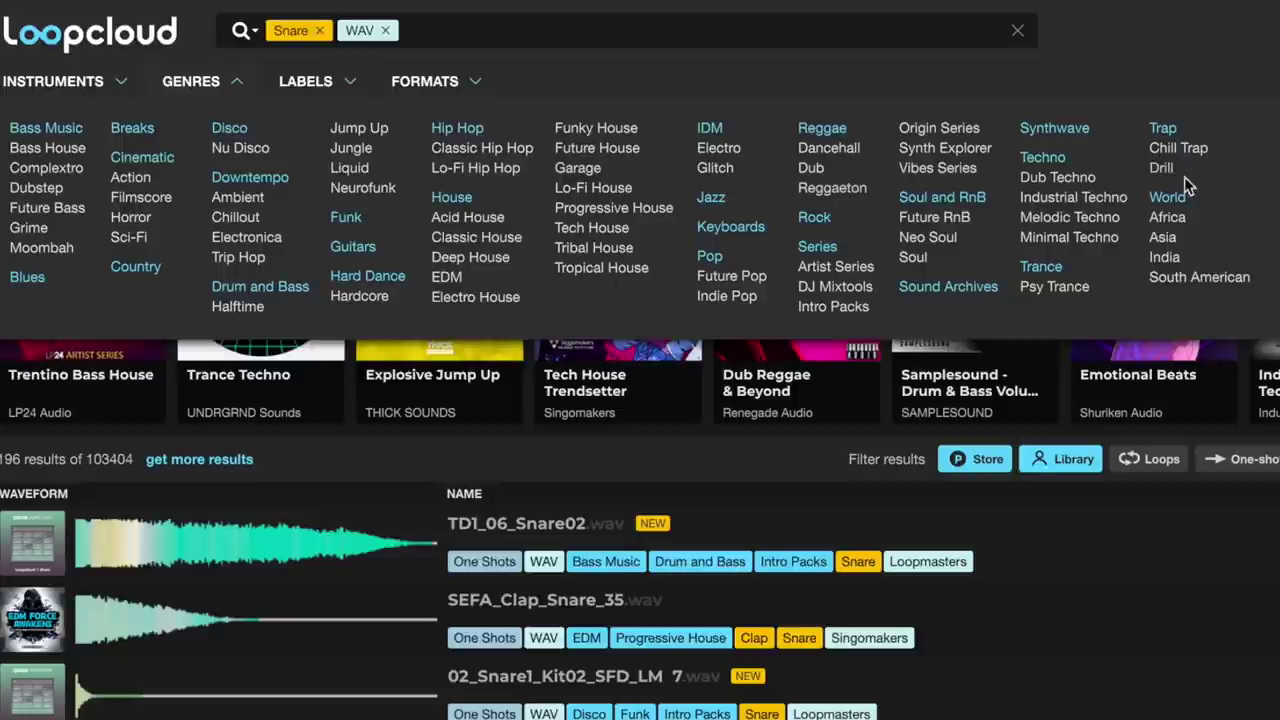
left_click(1166, 130)
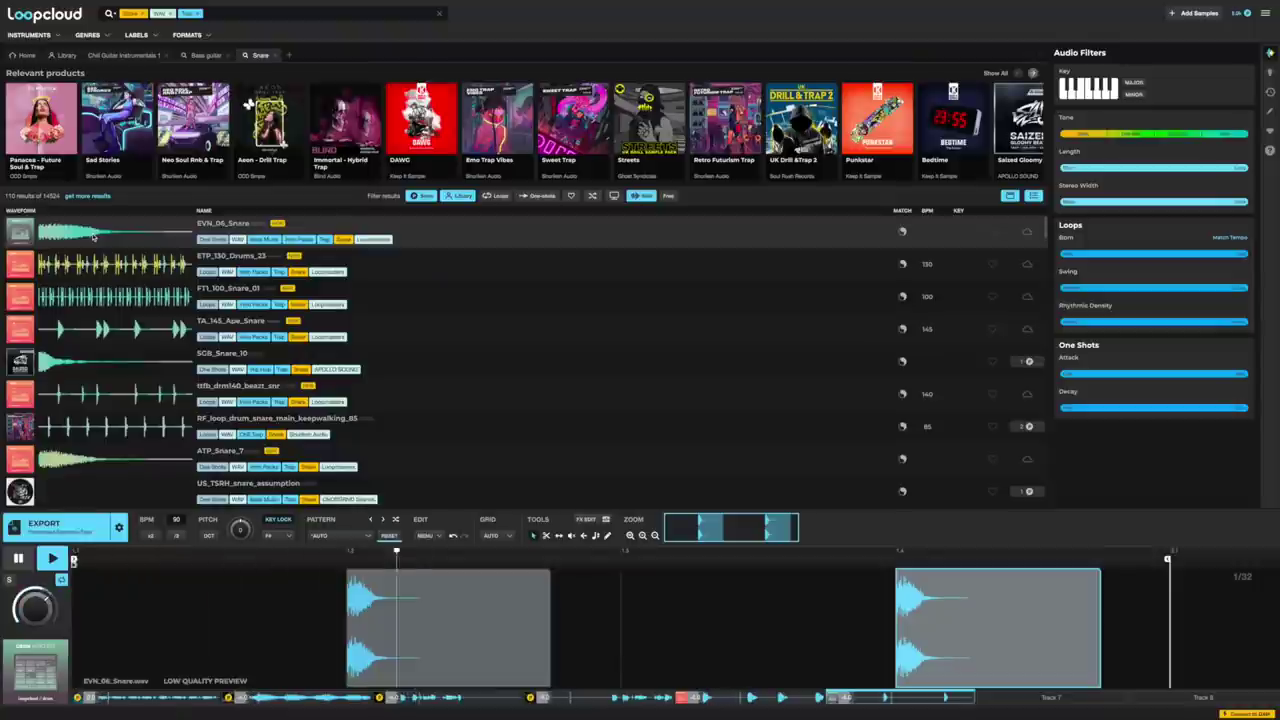
left_click(541, 195)
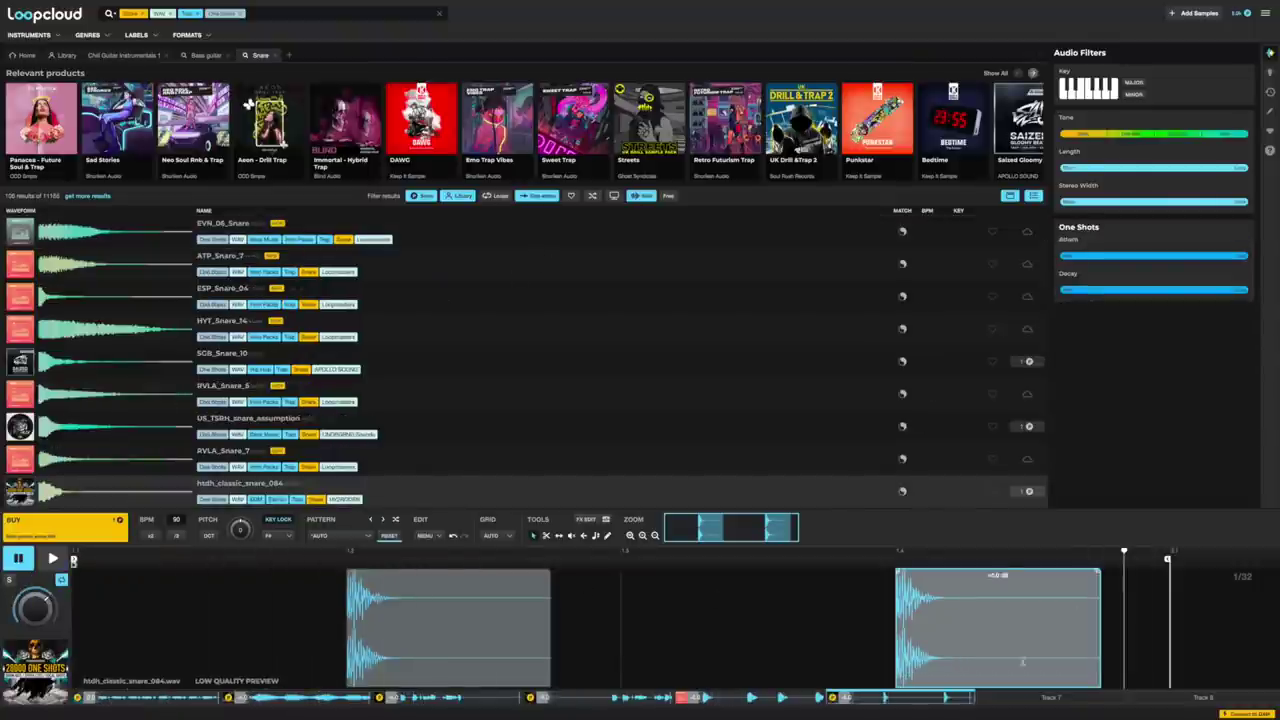
Select the empty Track 7 and replace the Snare tag with Clap, keeping the Trap and One Shots filters.
left_click(1059, 698)
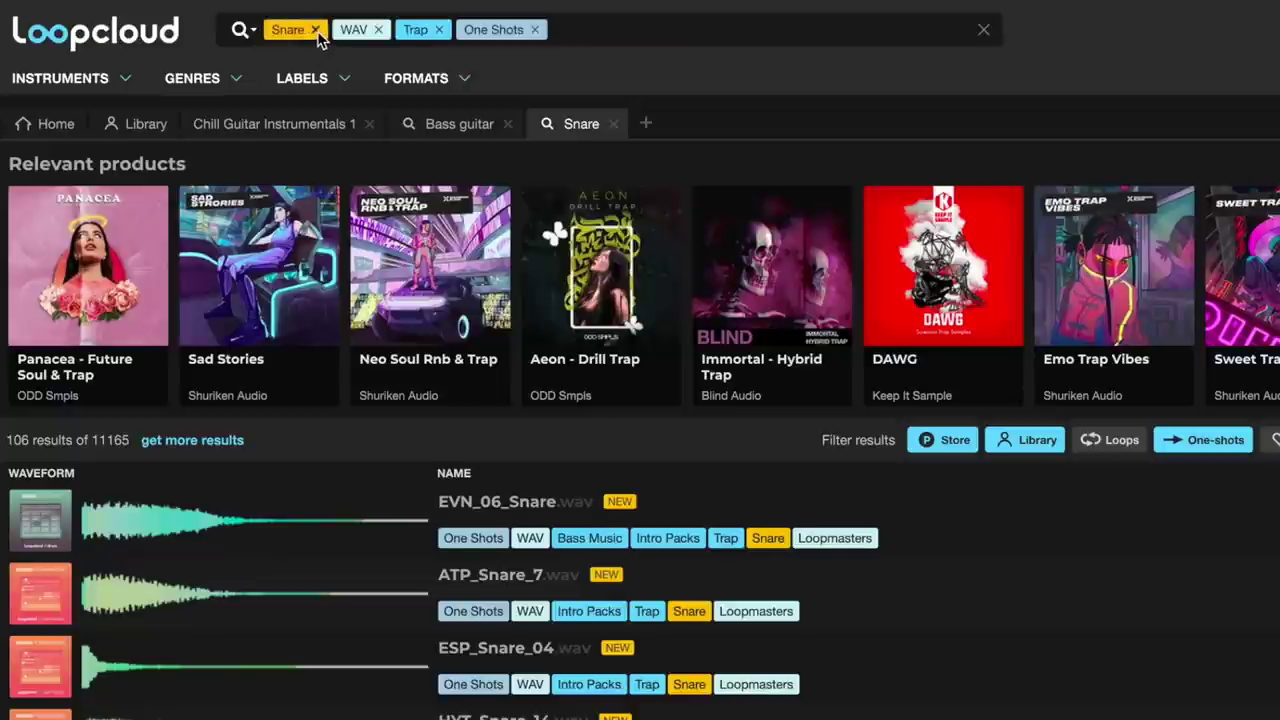
left_click(313, 31)
left_click(540, 30)
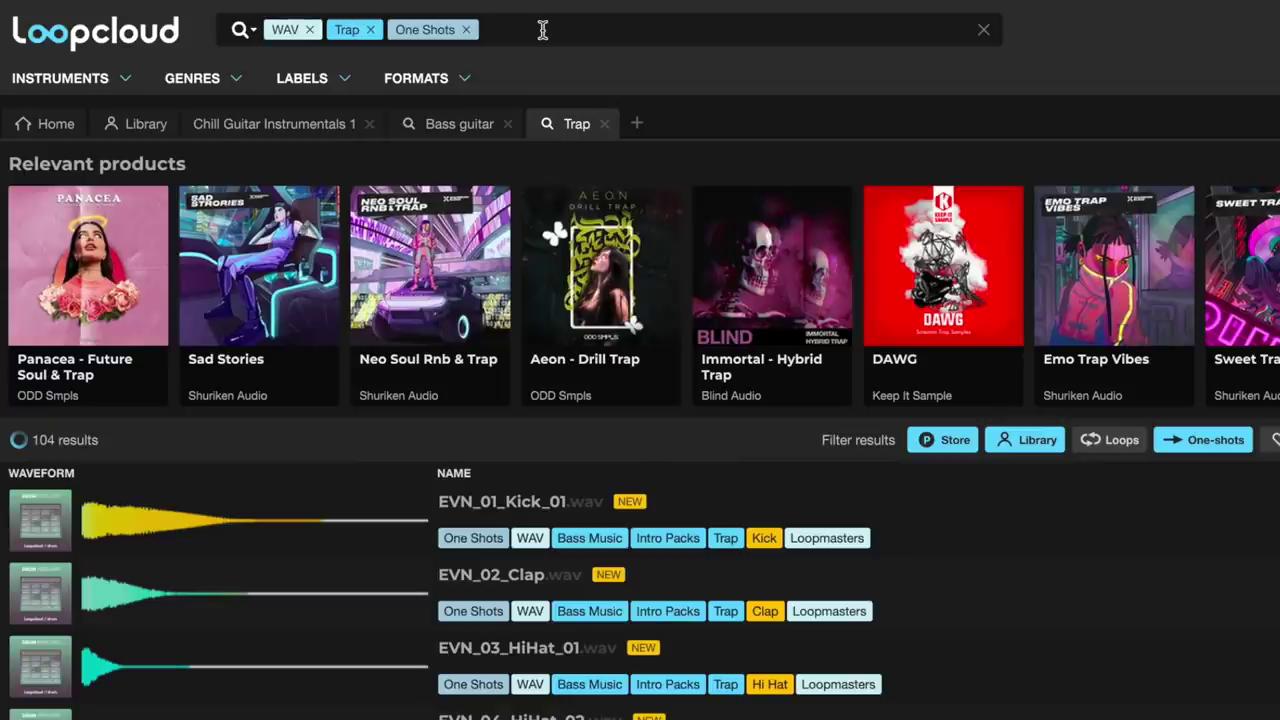
type("clap")
left_click(505, 86)
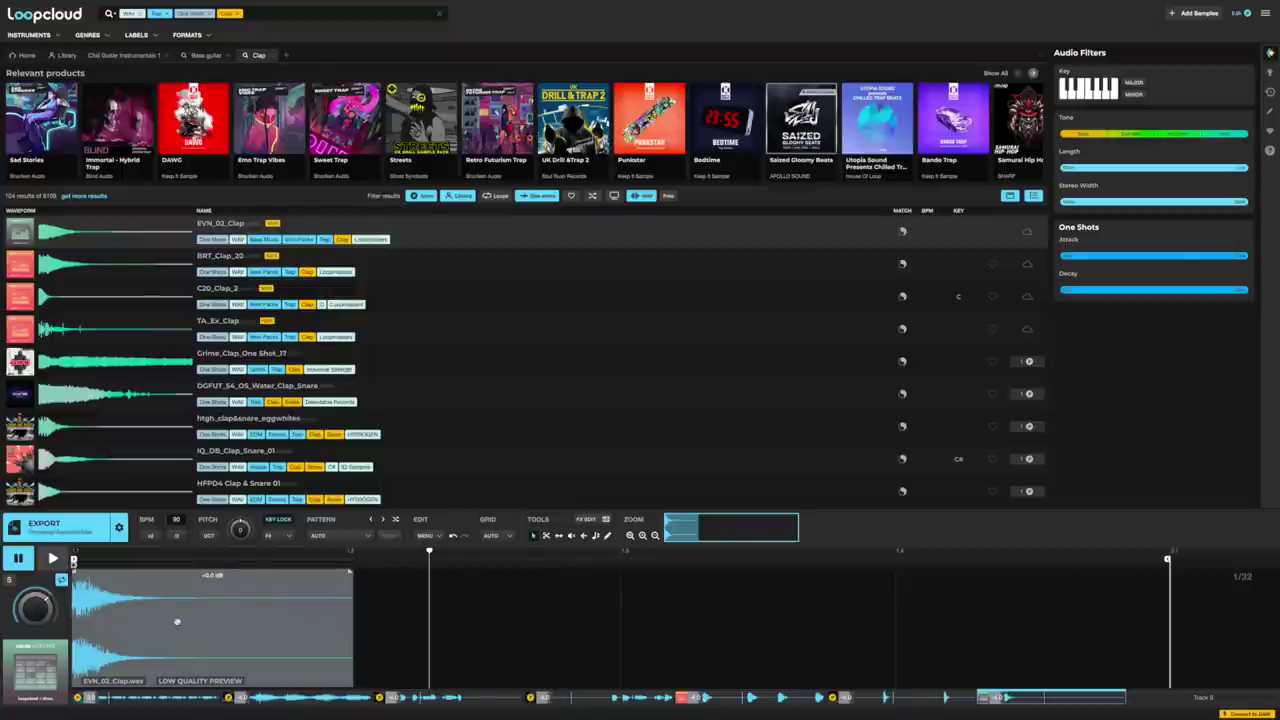
Place the EVN_02_Clap clip on beats 1.2 and 1.4 of Track 7, and audition the listed claps down to htgh_clap&snare_eggwhites.
left_click_drag(177, 622, 983, 620)
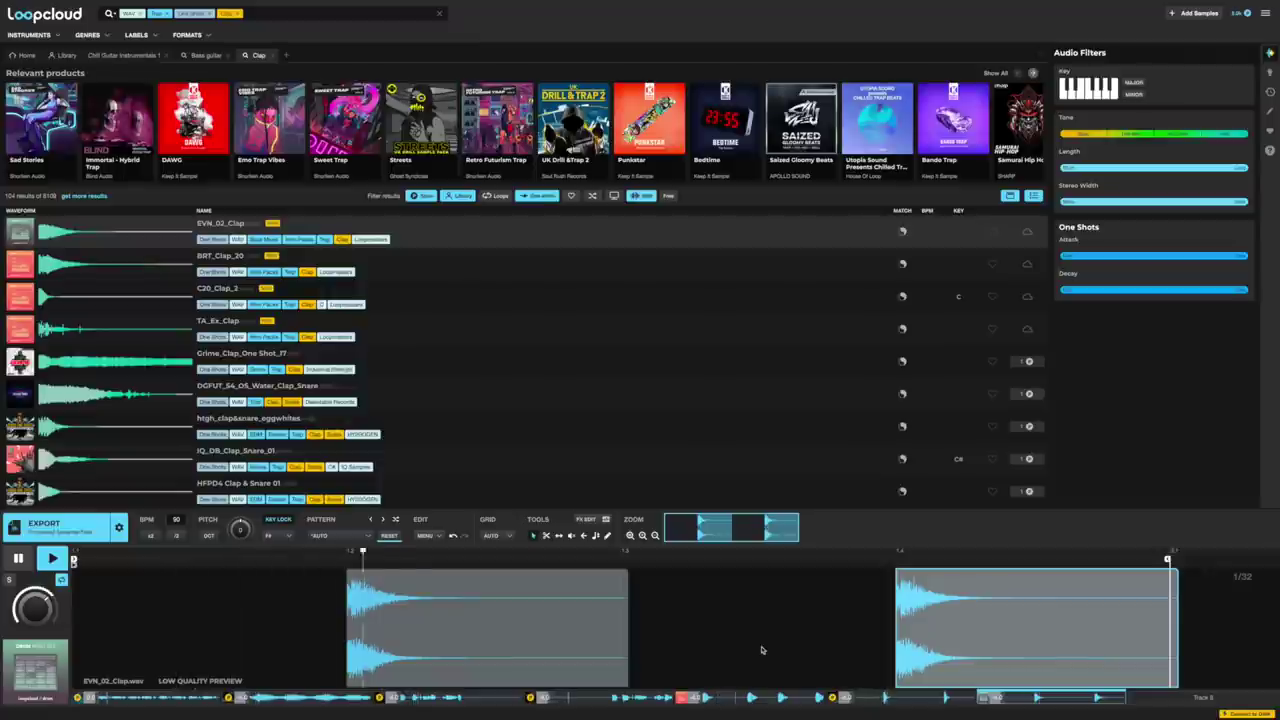
key("Down")
key("Down")
key("Down")
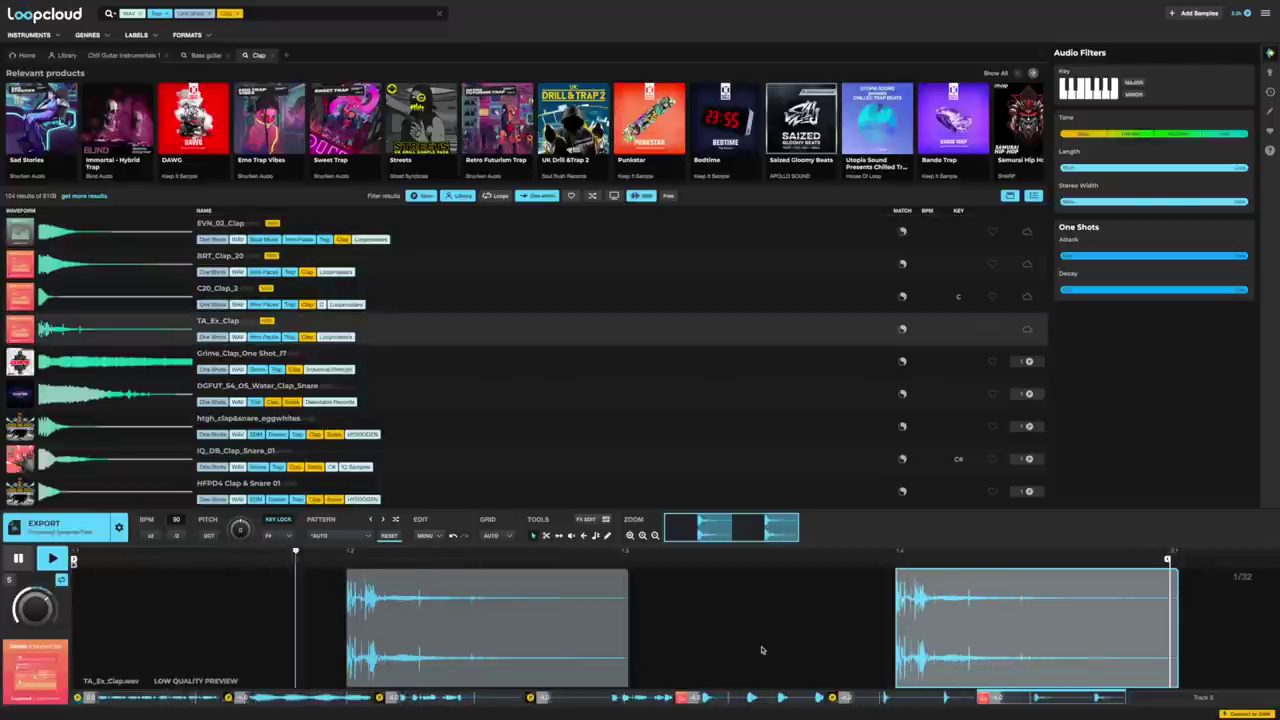
key("Down")
key("Down")
key("Down")
key("space")
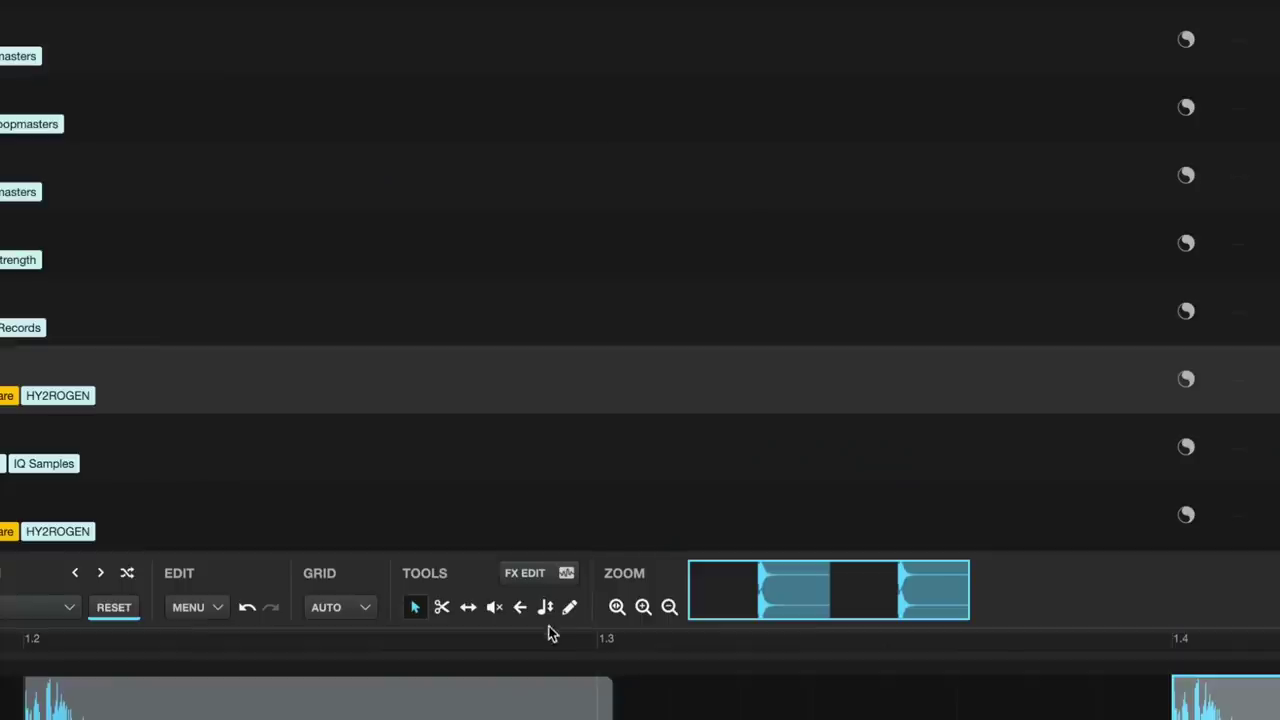
Add the Low Cut EQ preset to the Track 7 clap and set its cutoff frequency to 1.80 kHz.
left_click(528, 573)
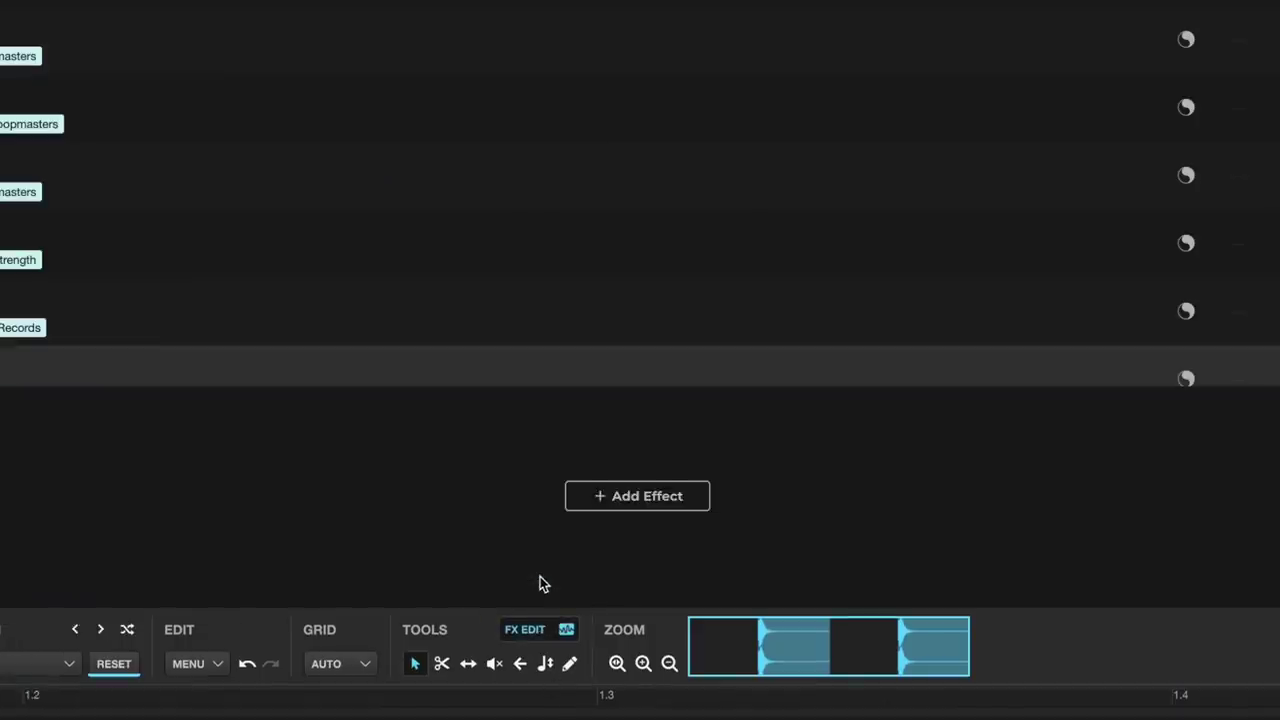
left_click(643, 505)
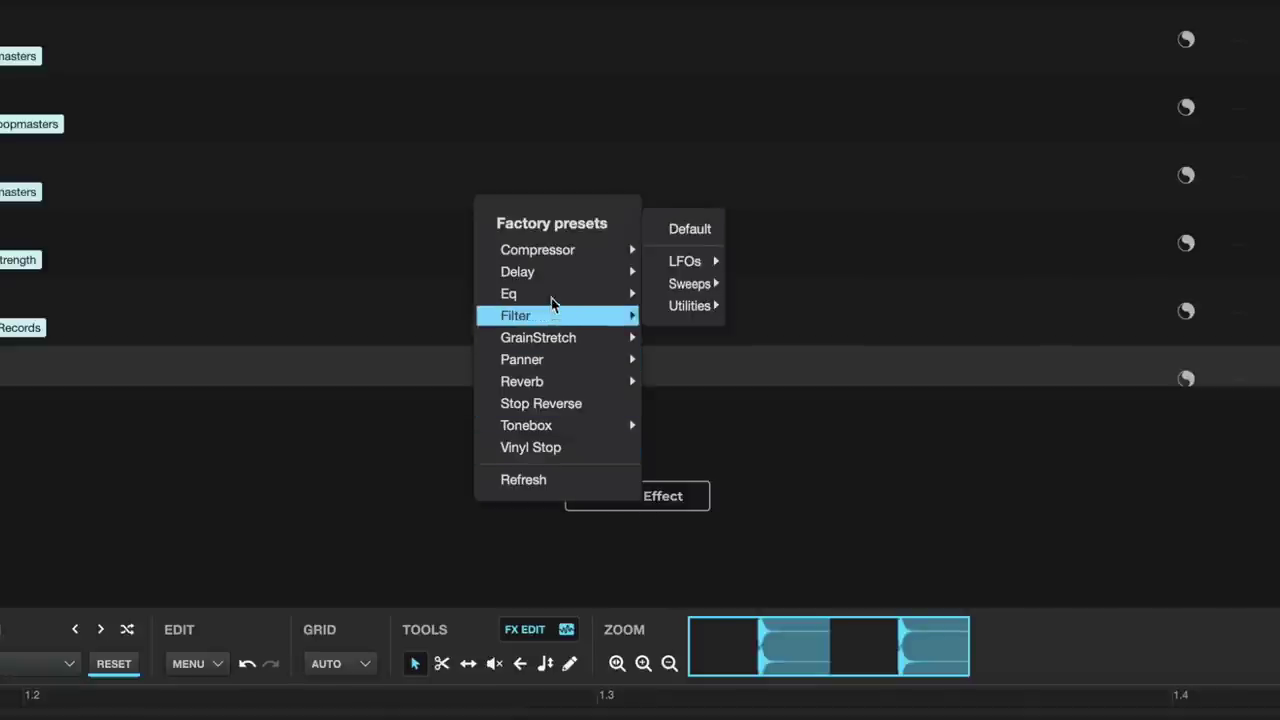
mouse_move(557, 294)
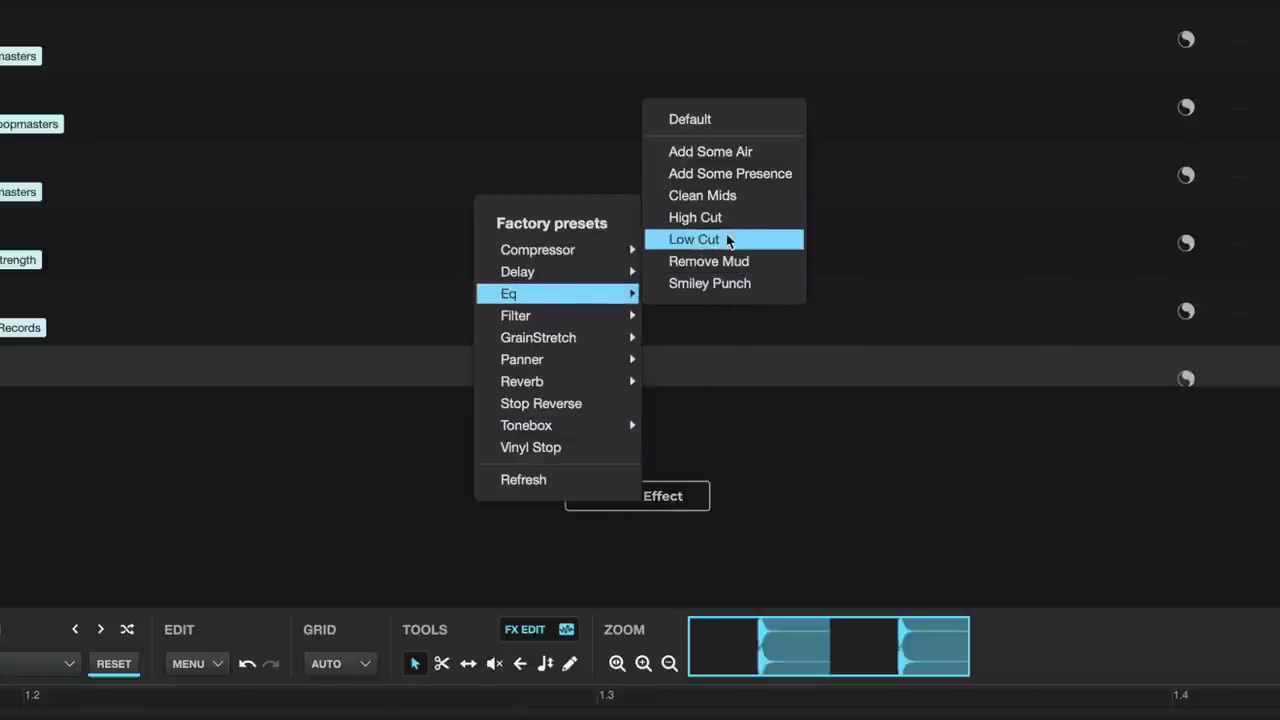
left_click(731, 240)
left_click_drag(0, 564, 0, 562)
left_click_drag(366, 447, 367, 449)
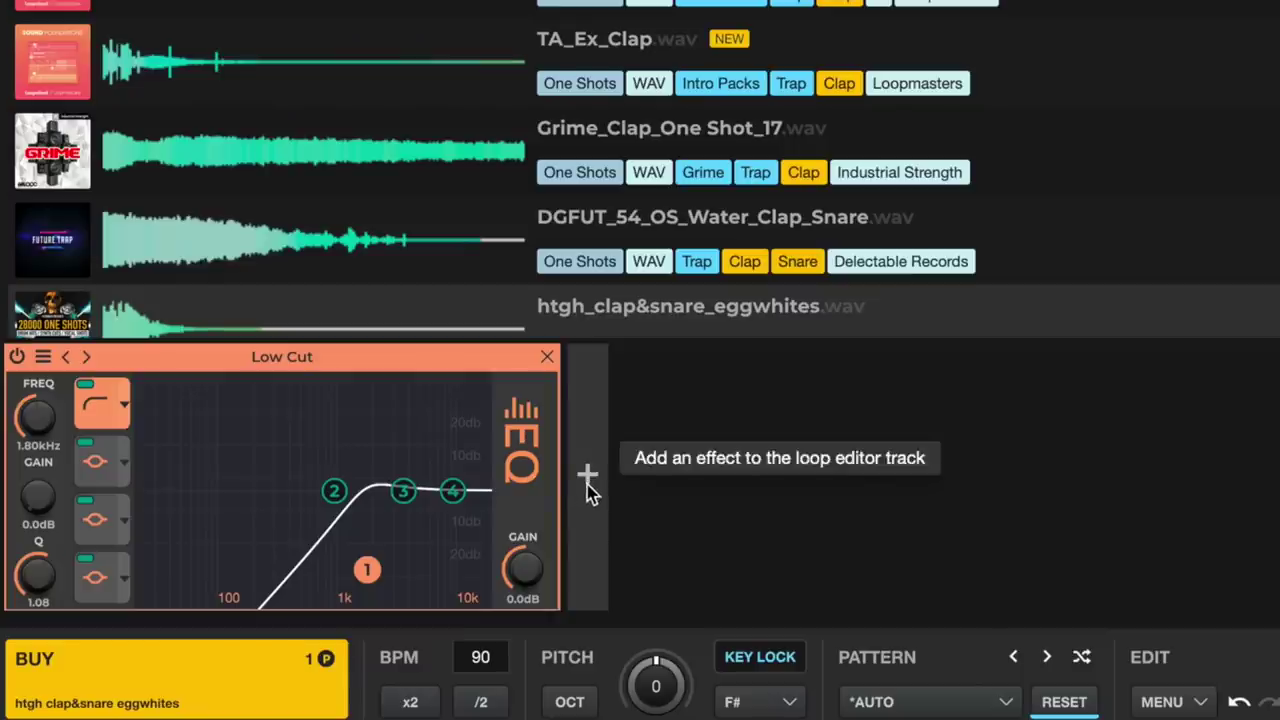
Add the Percussion Enhancer Reverb preset to the Track 7 clap and audition the clap with its effects.
left_click(588, 480)
mouse_move(700, 328)
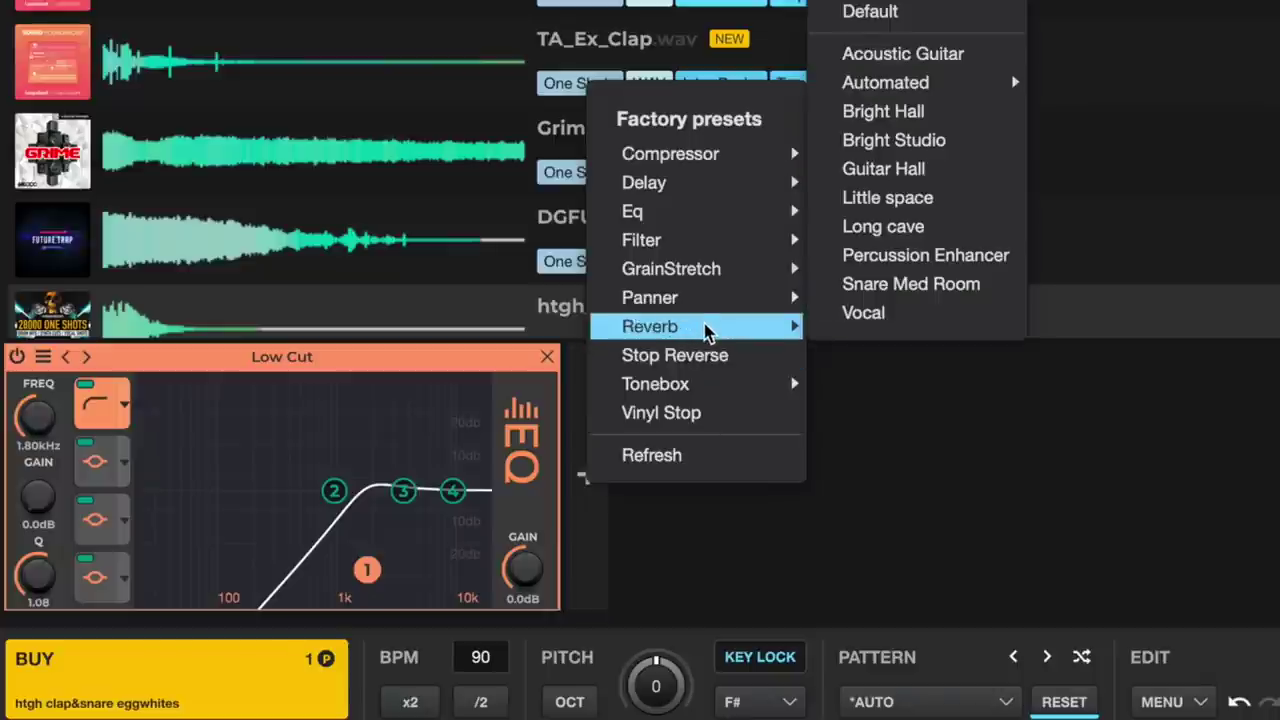
left_click(905, 258)
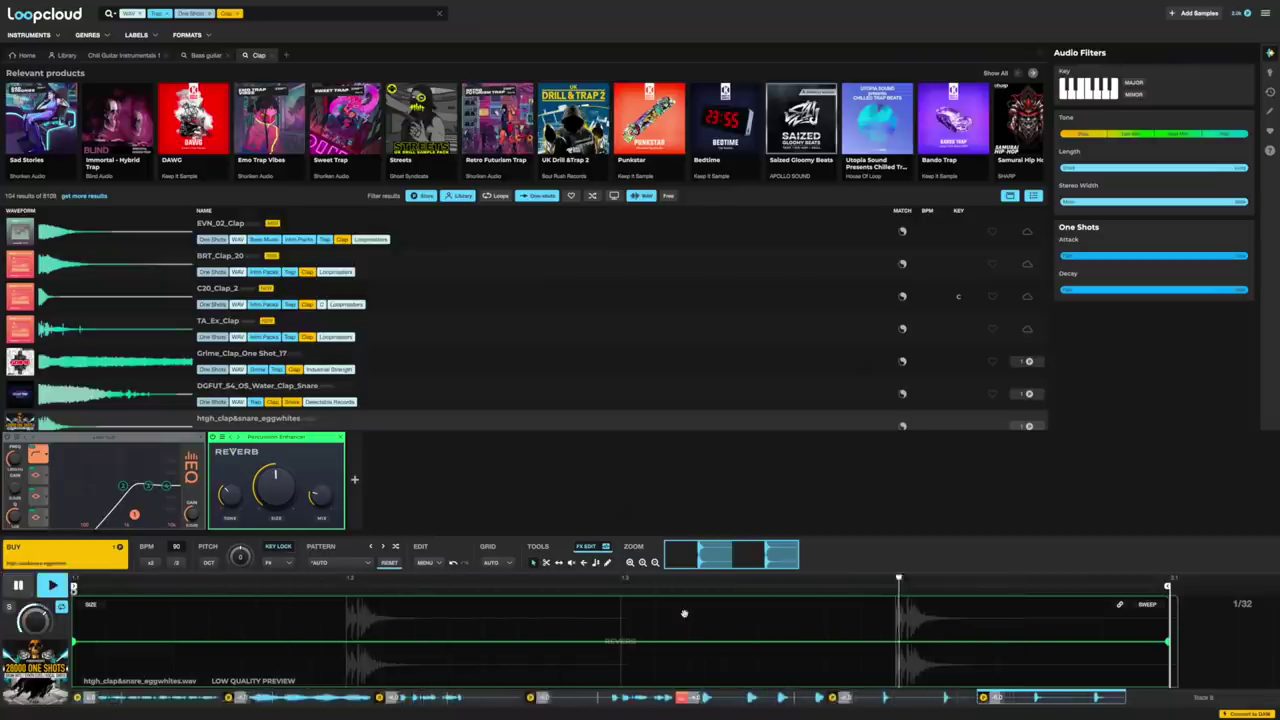
left_click(213, 438)
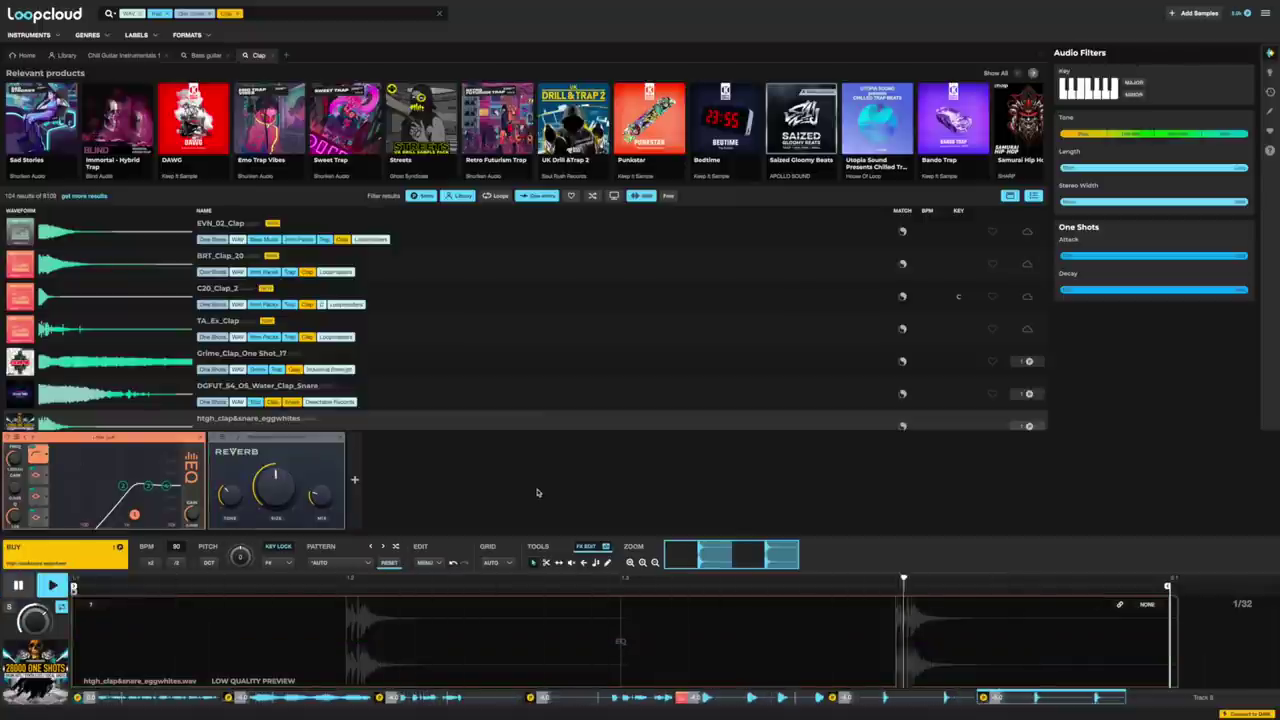
left_click(262, 462)
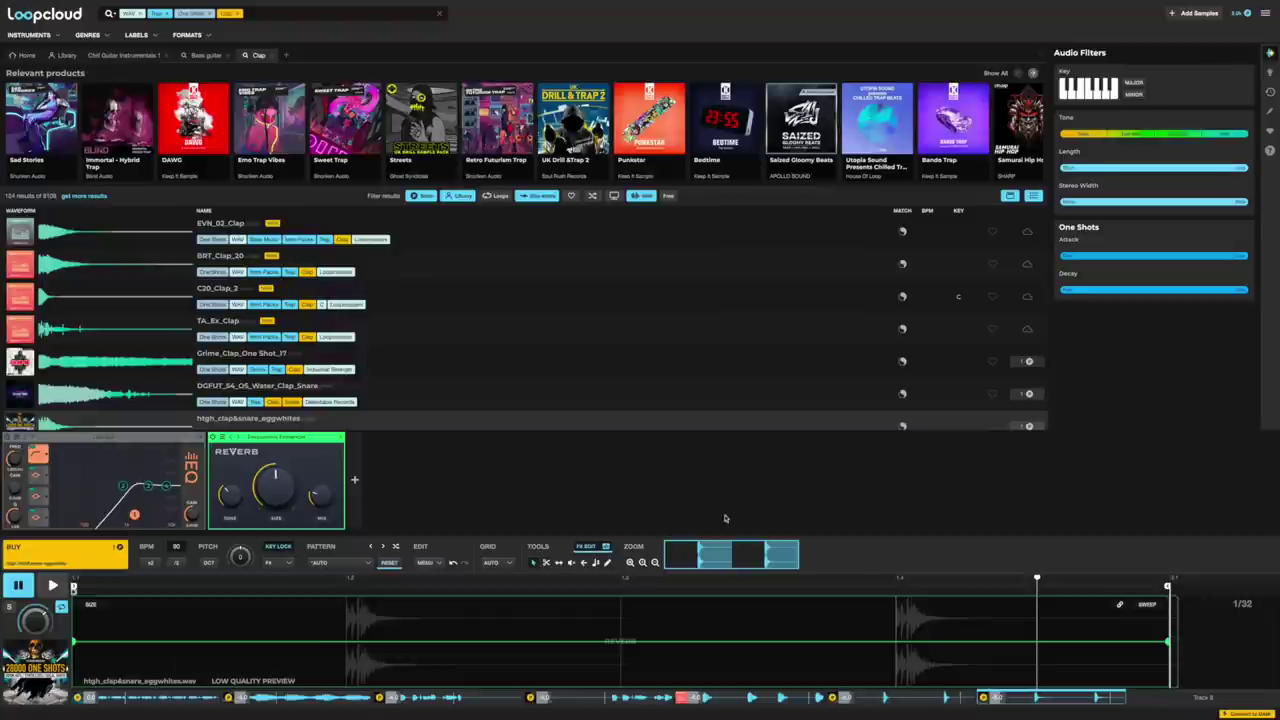
Select the empty Track 8, replace the Clap tag with Hi Hat, and filter the Trap results to loops.
left_click(1203, 698)
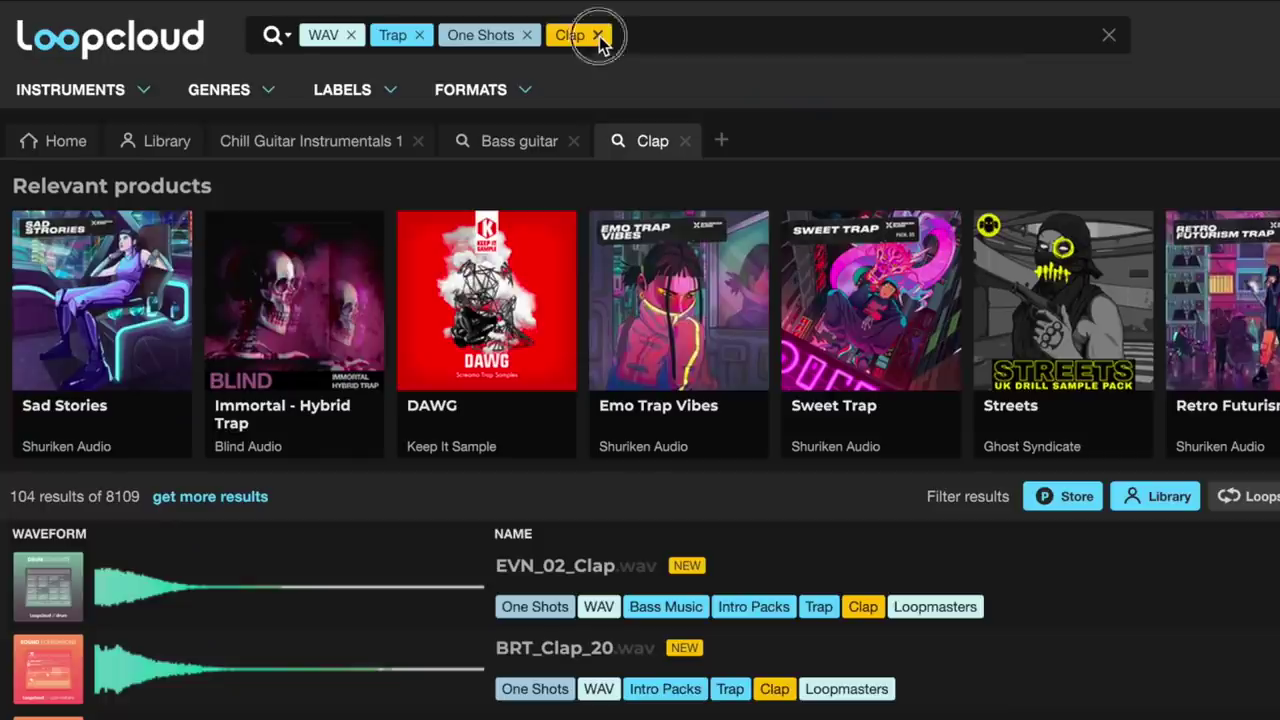
left_click(239, 13)
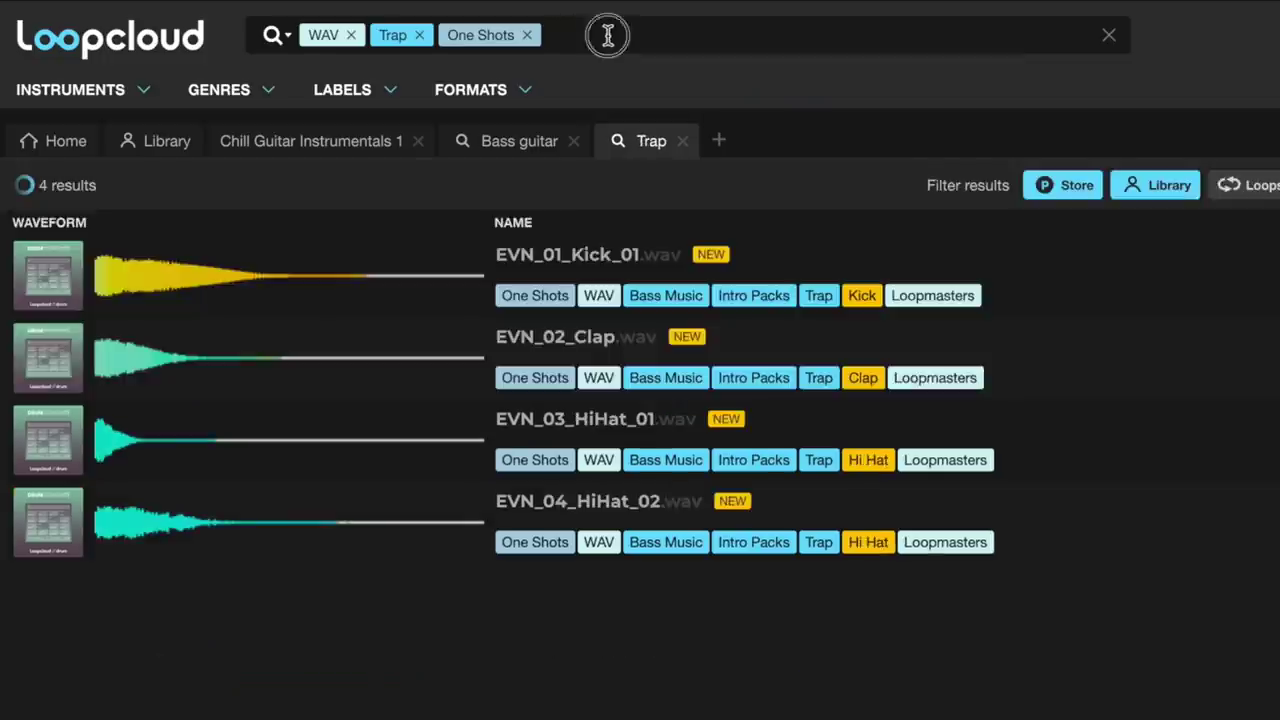
left_click(607, 35)
type("hi")
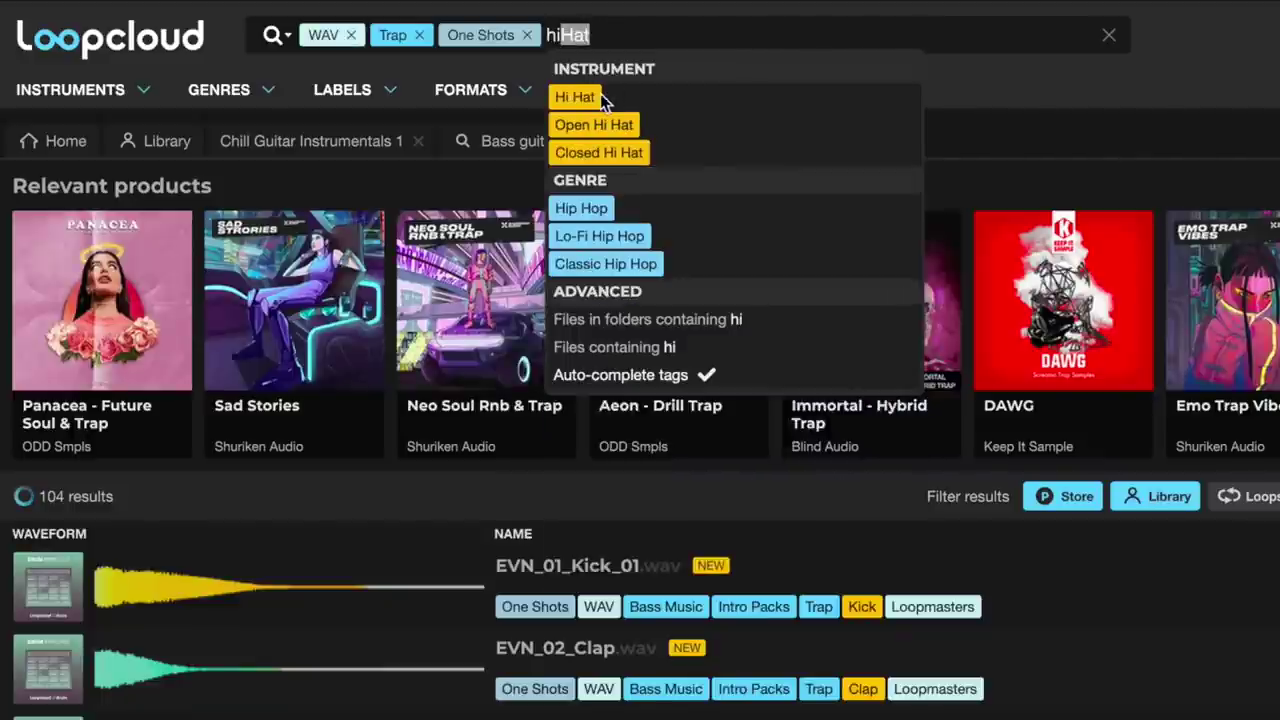
left_click(578, 97)
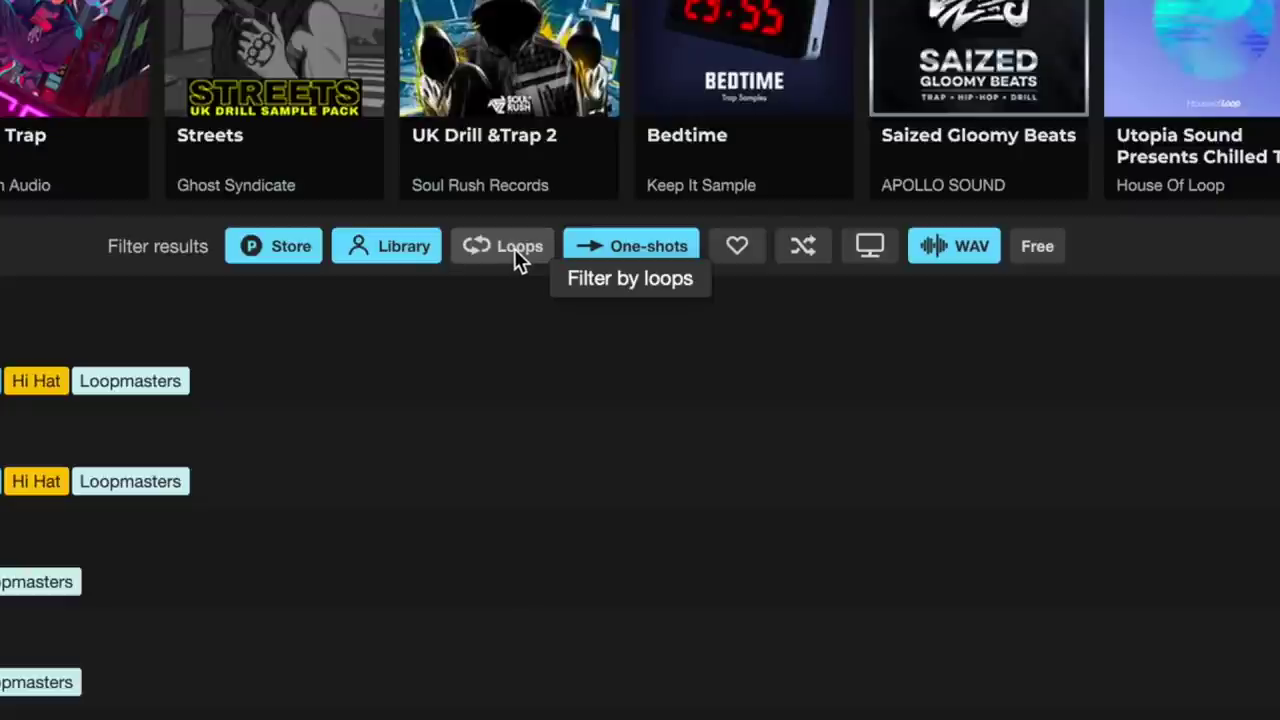
left_click(514, 248)
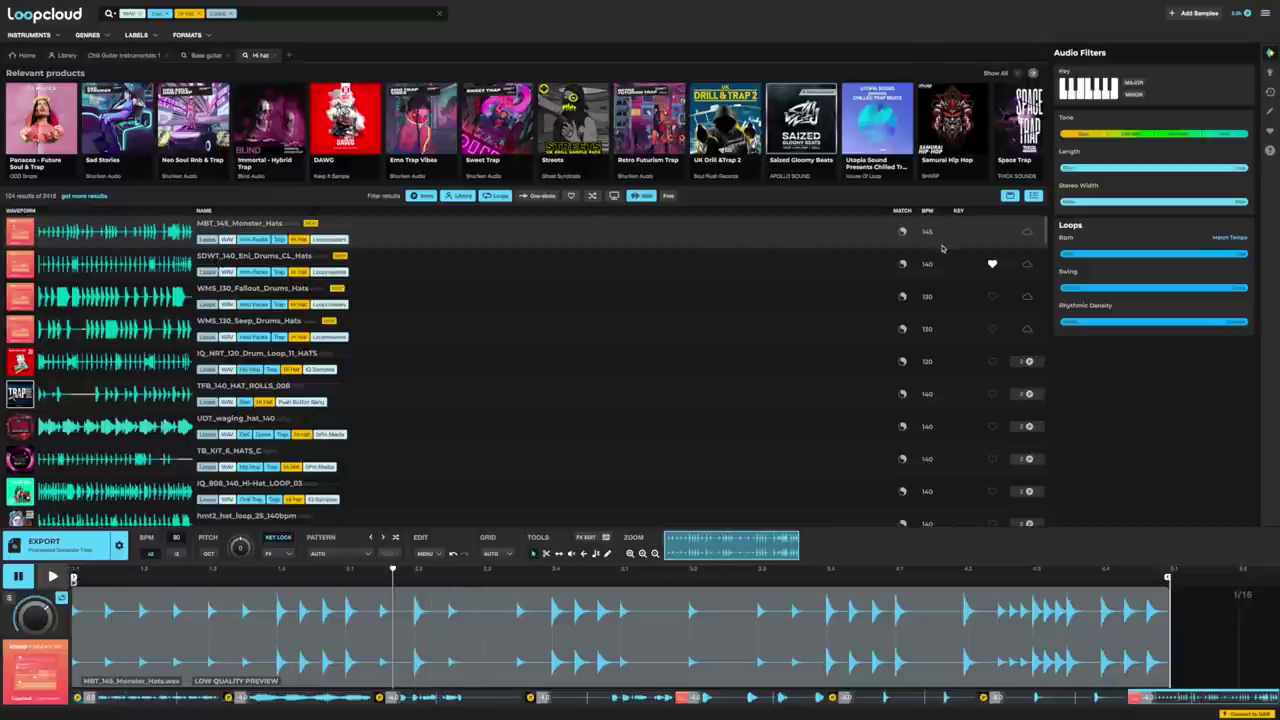
Load the SDWT_140_Eni_Drums_CL_Hats loop onto Track 8 and adjust its pitch while auditioning it with the mix.
key("Down")
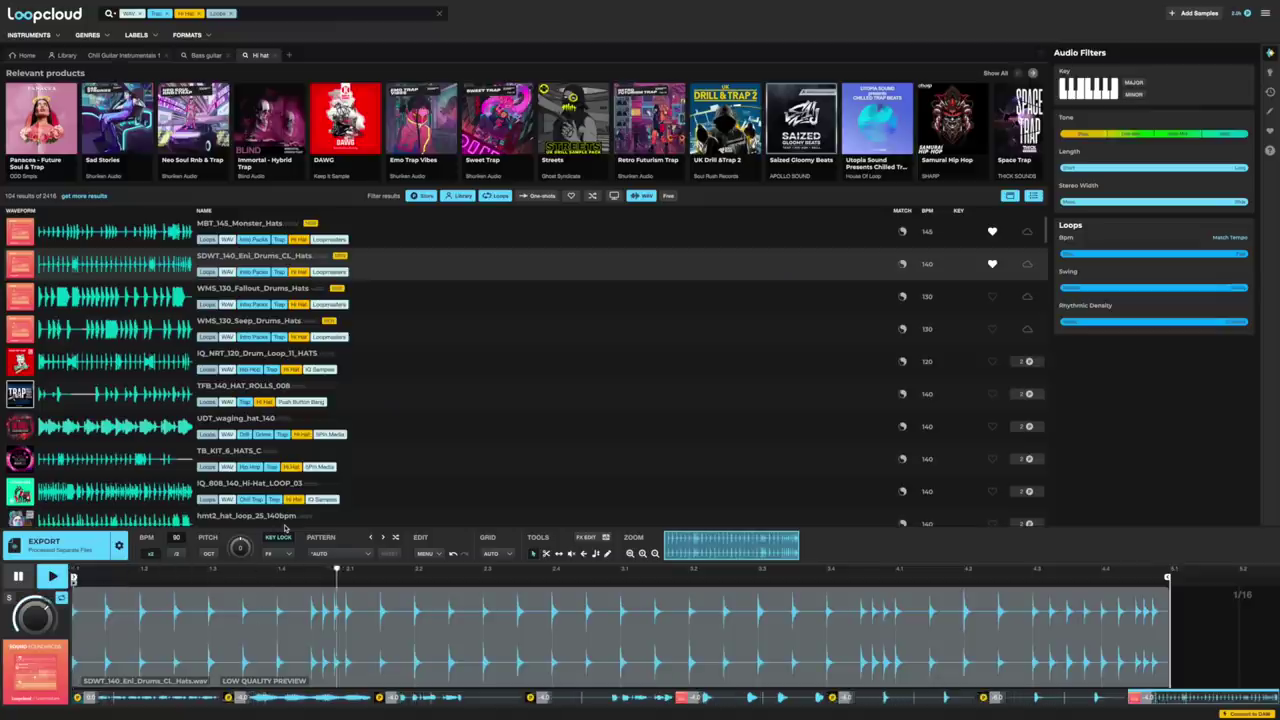
key("space")
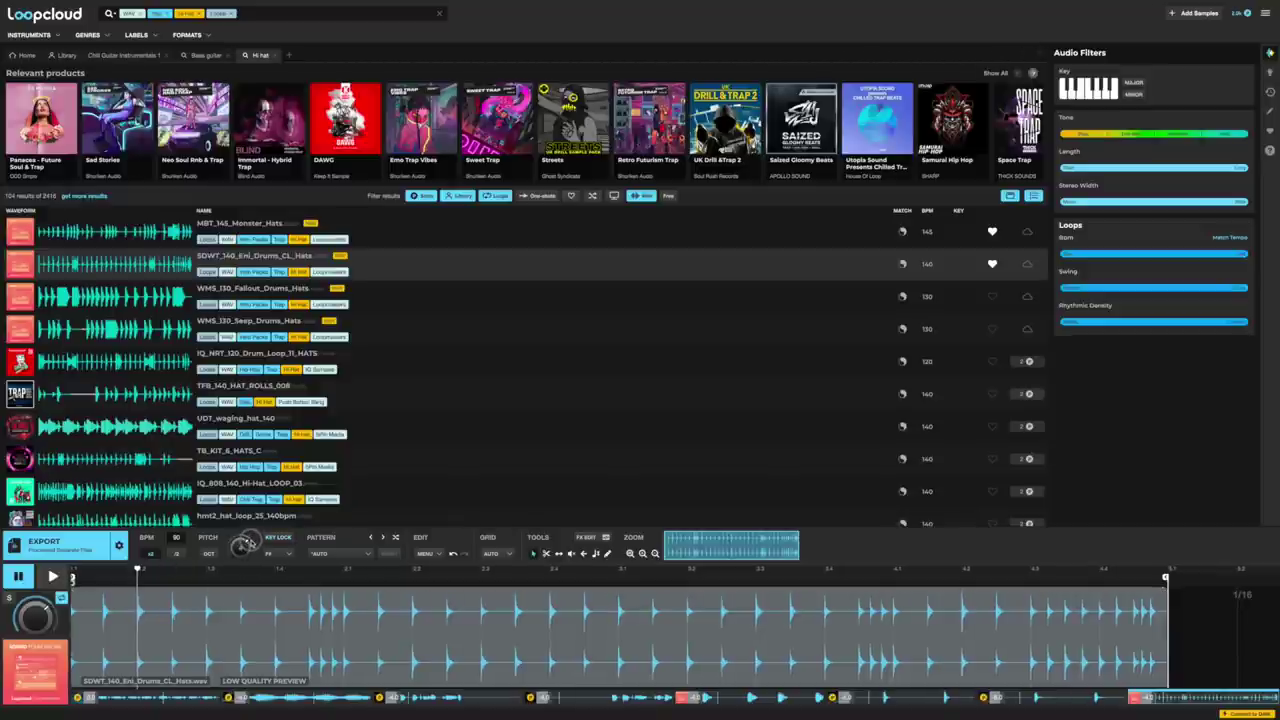
key("space")
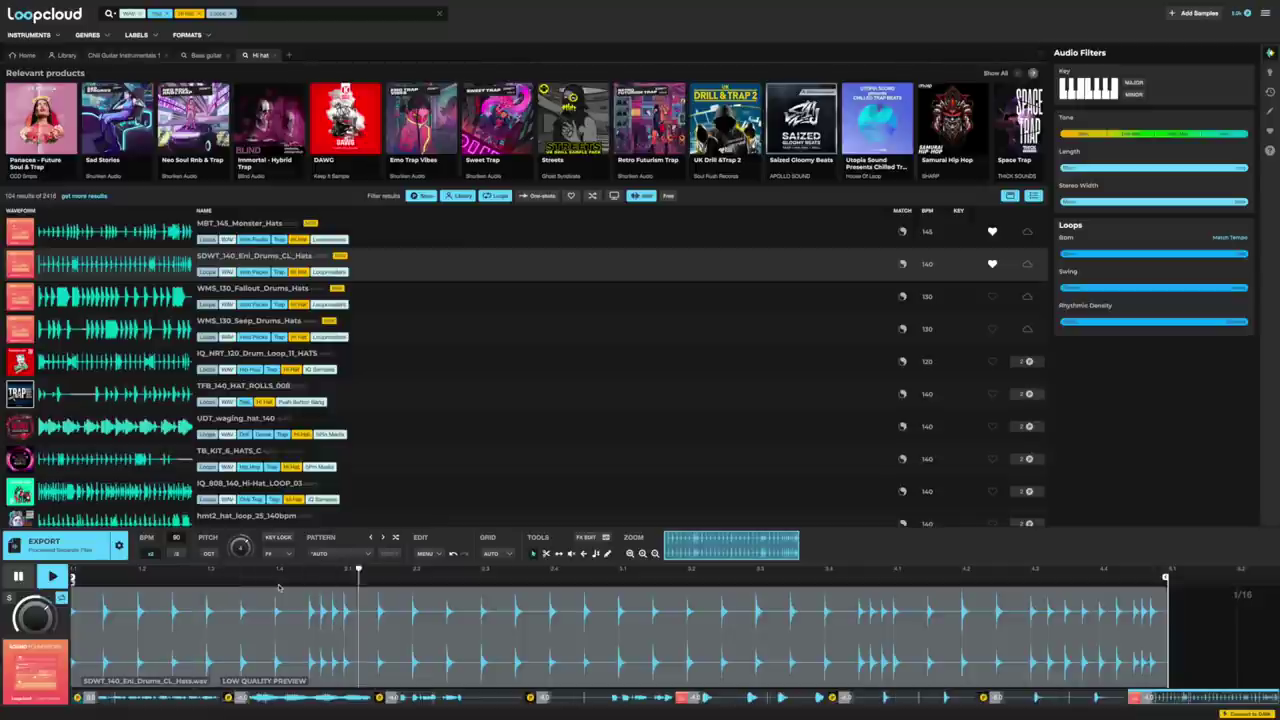
key("space")
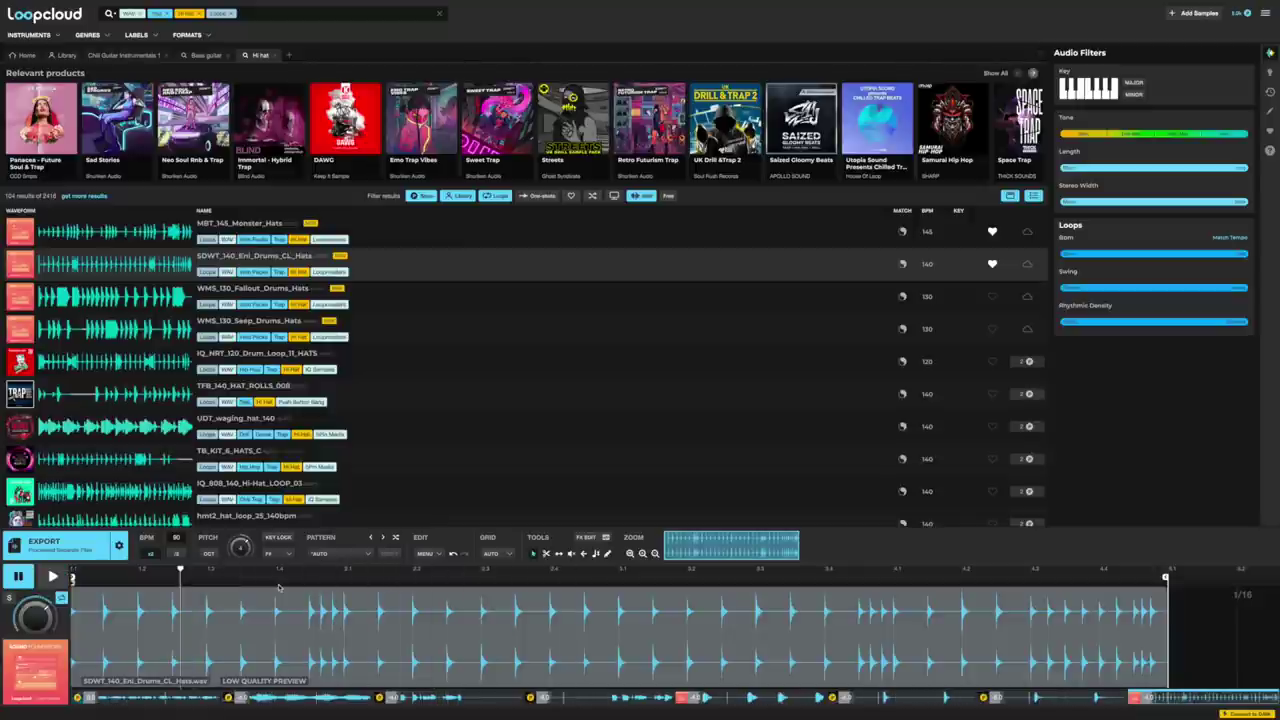
Solo the Tender Electric Guitar on Track 1, add the Guitar Hall Reverb preset, and increase the reverb size.
left_click(340, 697)
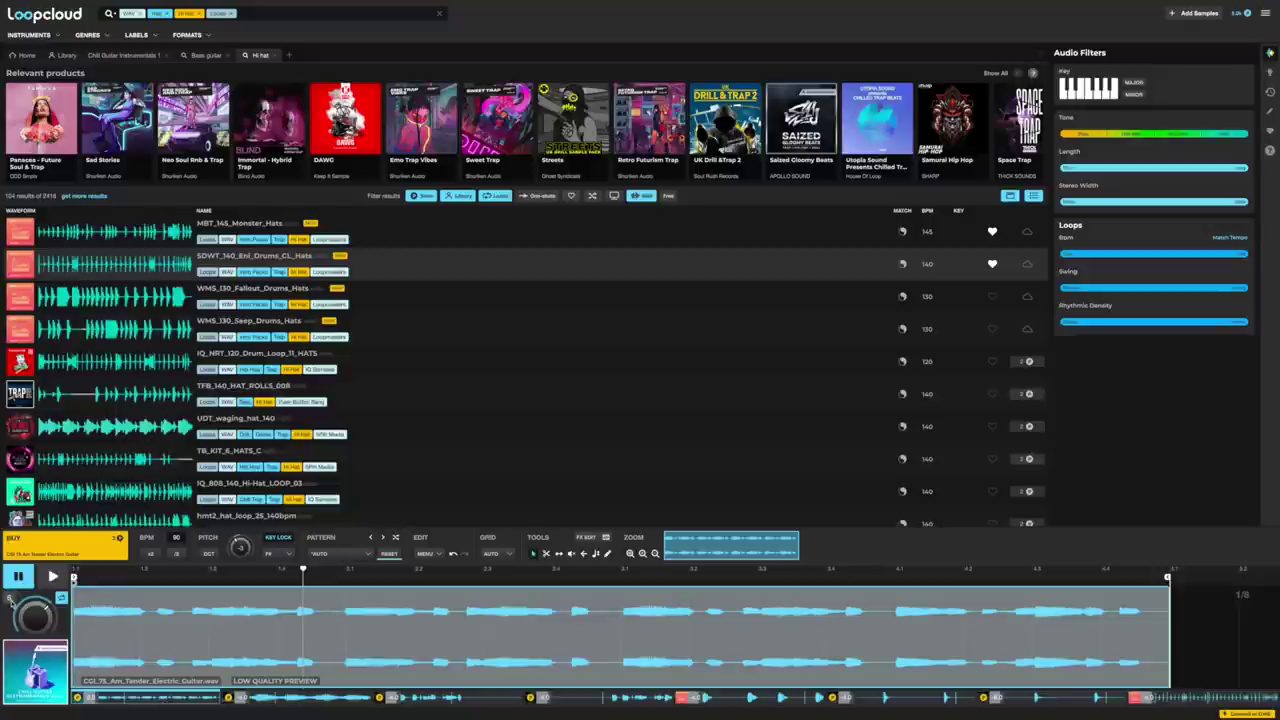
key("space")
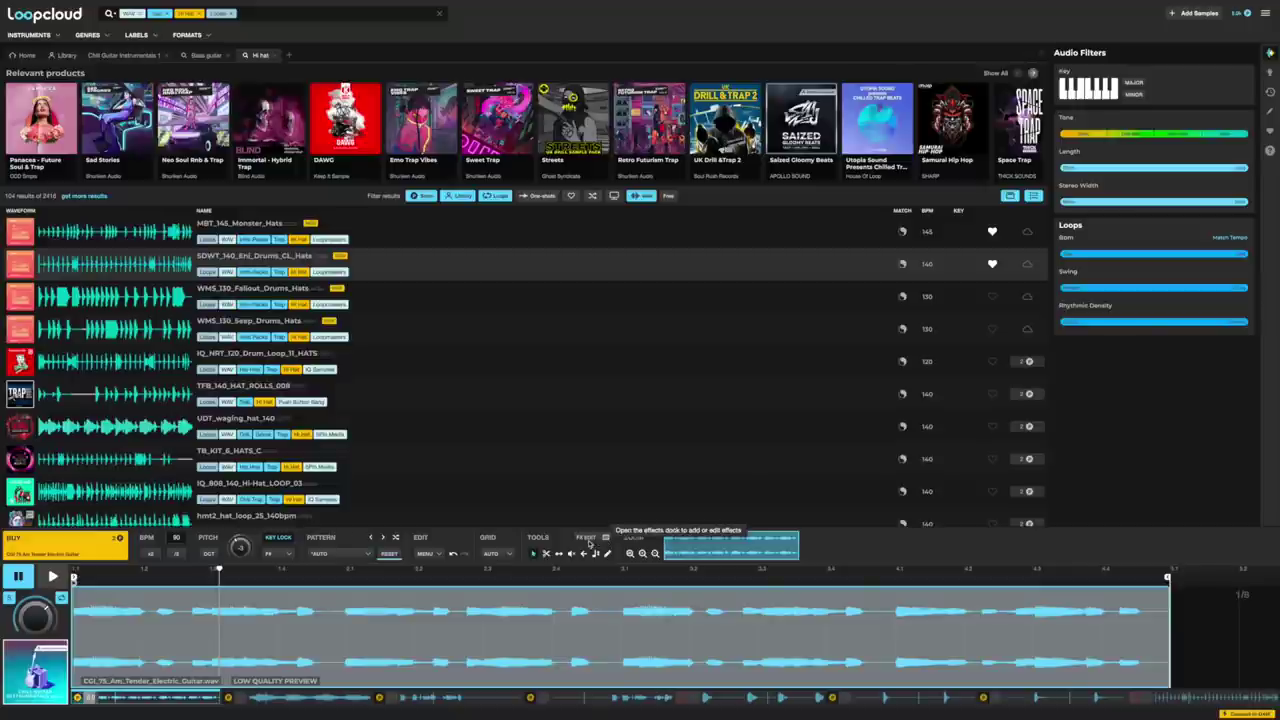
left_click(604, 540)
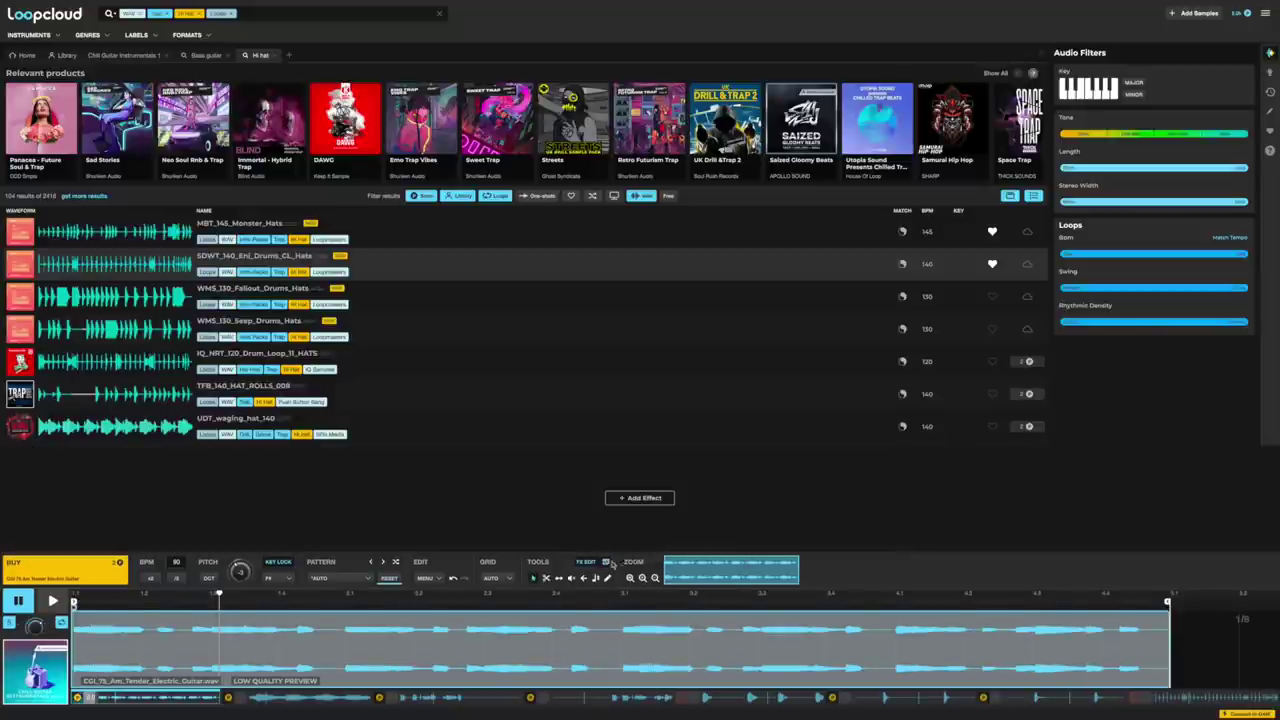
left_click(636, 498)
mouse_move(680, 443)
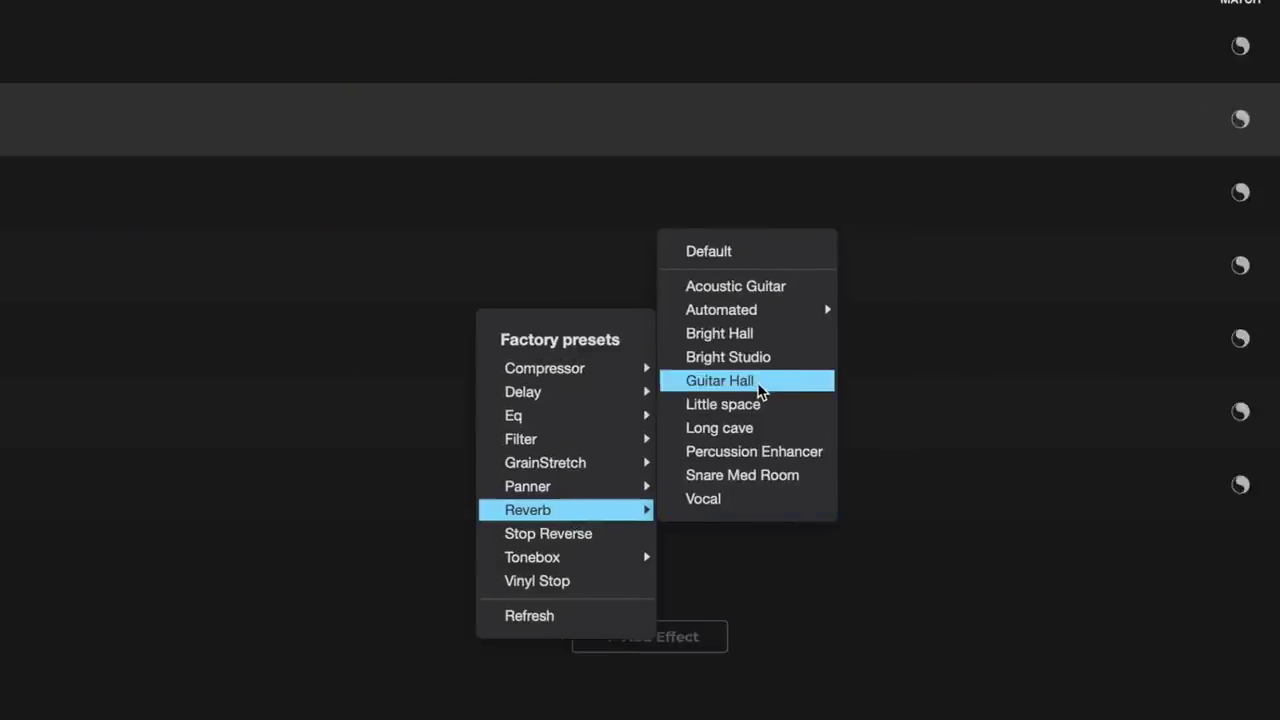
left_click(758, 390)
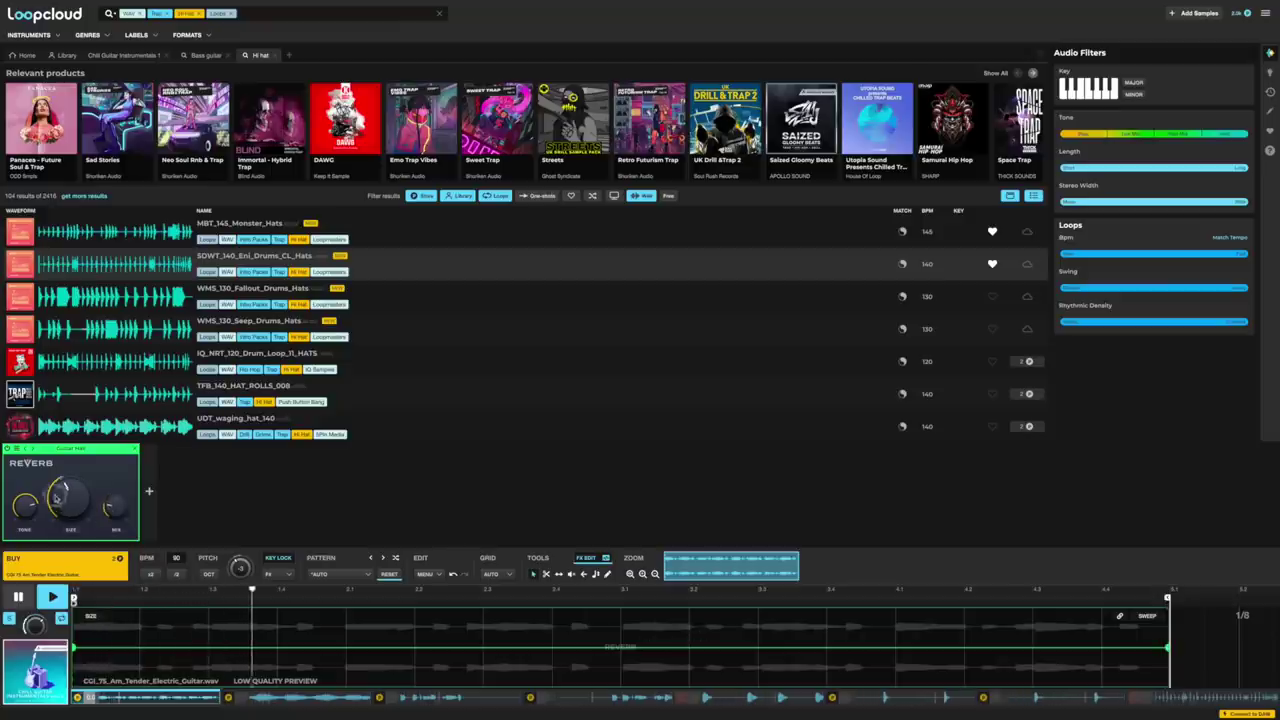
left_click_drag(57, 493, 60, 478)
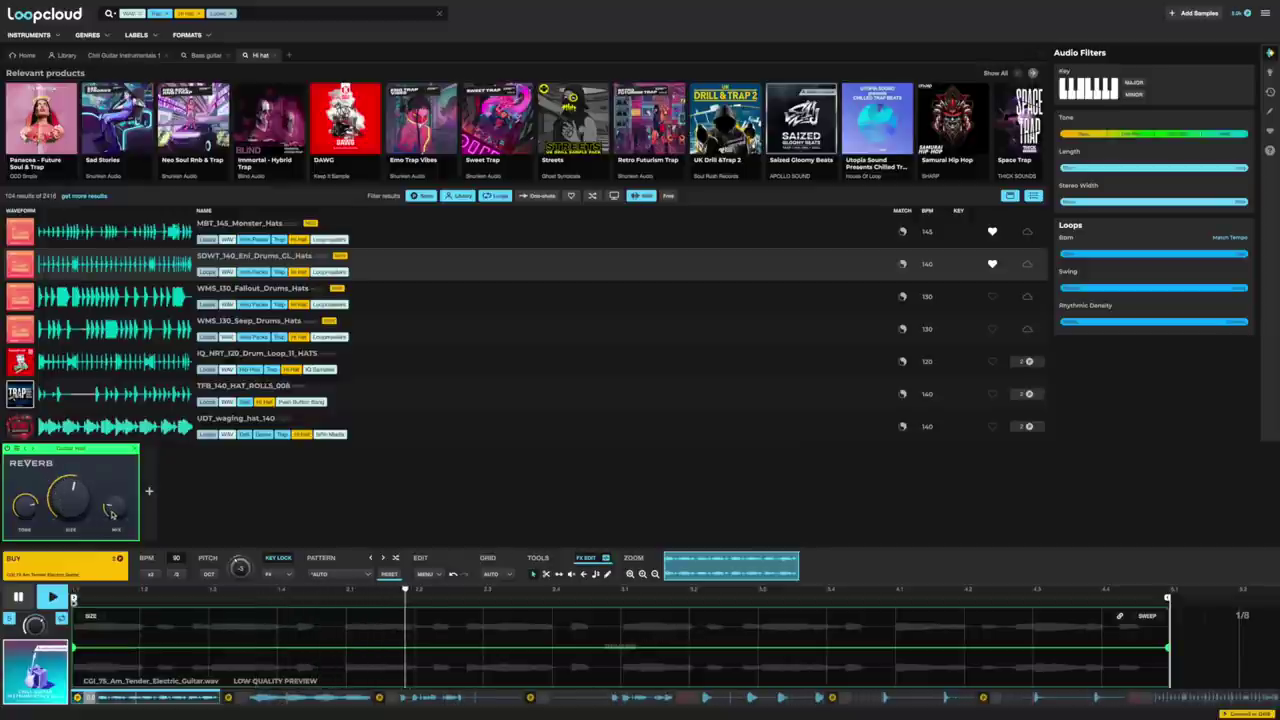
Add the Default Delay preset after the Guitar Hall reverb on the guitar track.
left_click(148, 490)
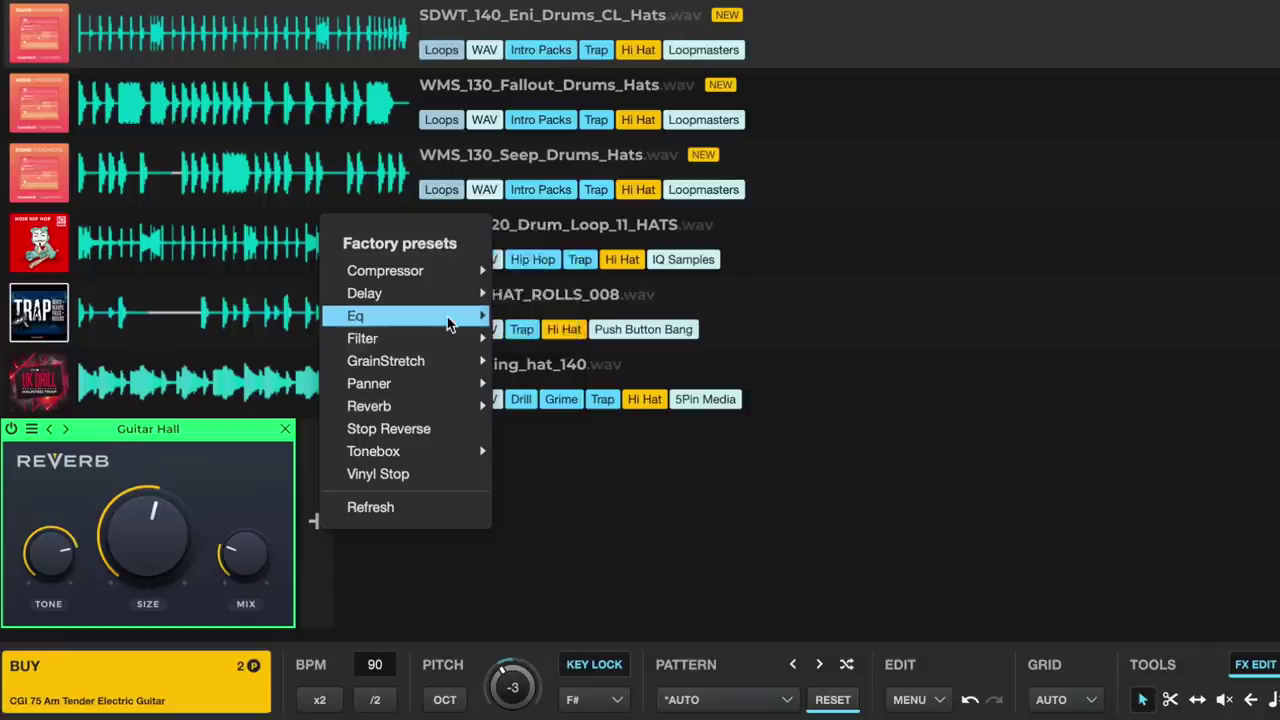
mouse_move(208, 400)
mouse_move(410, 298)
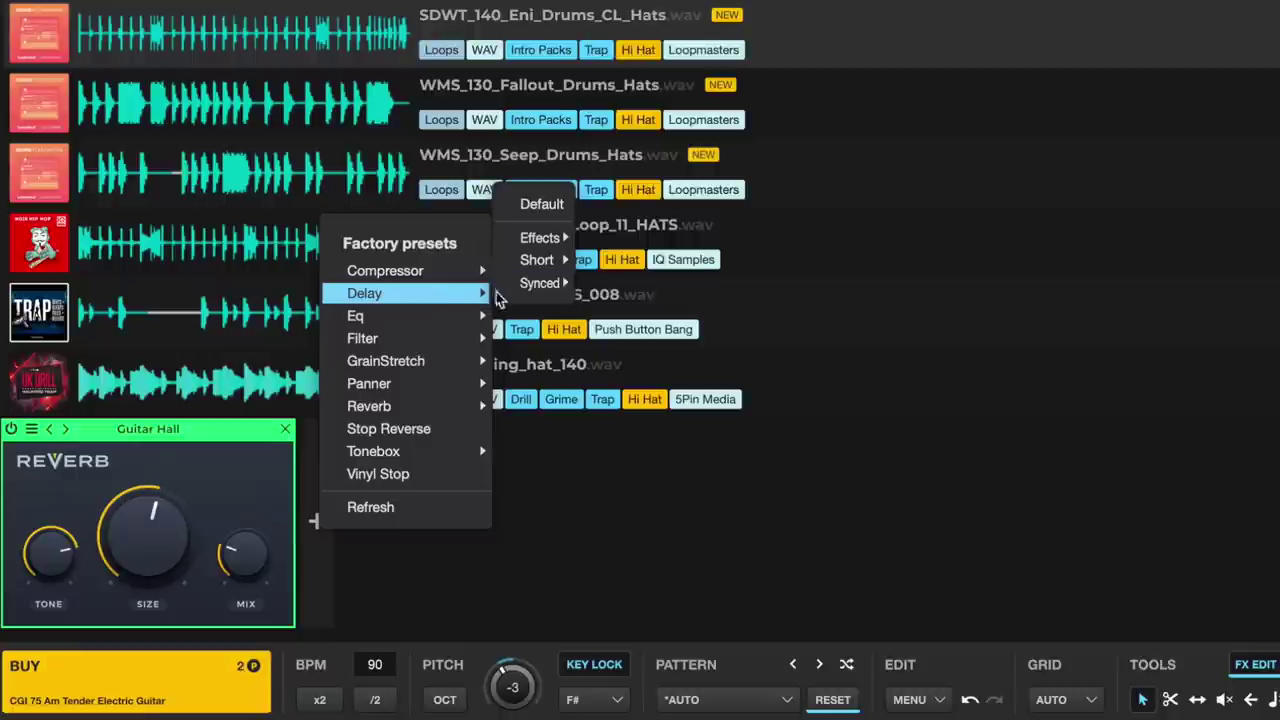
left_click(541, 206)
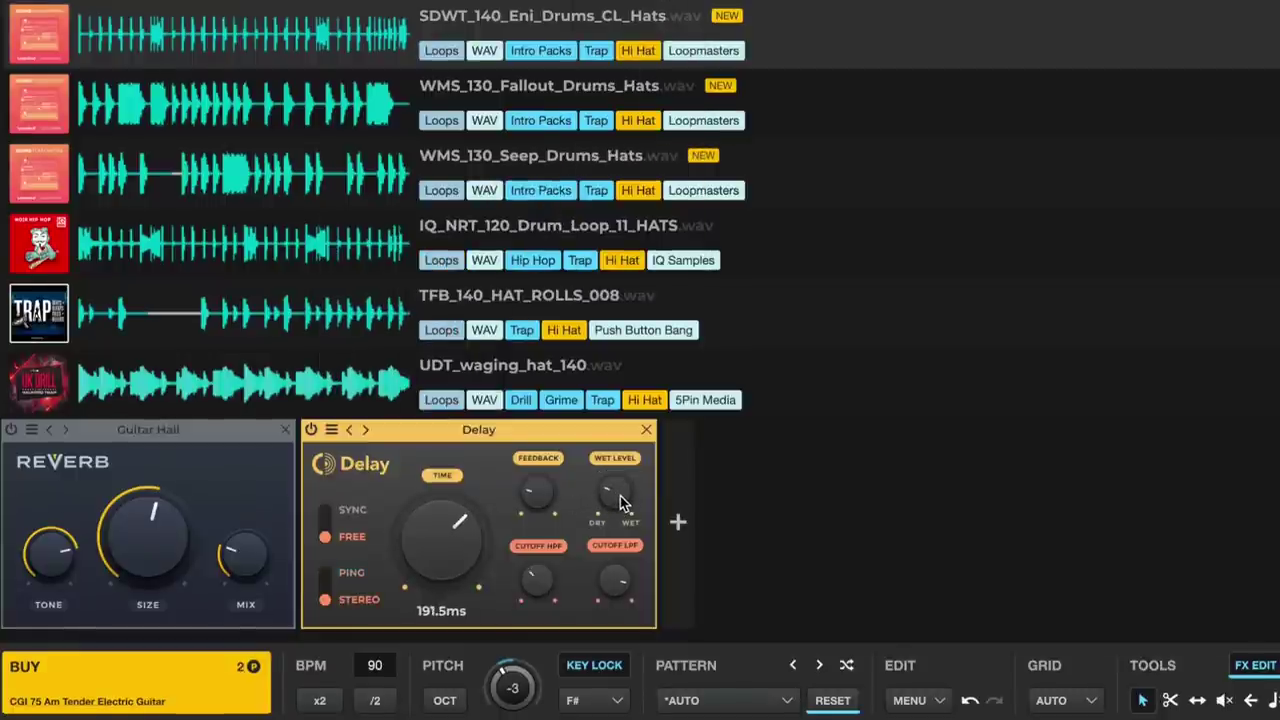
Audition the soloed guitar with its reverb and delay, turn off its solo, and play the full mix.
left_click(60, 461)
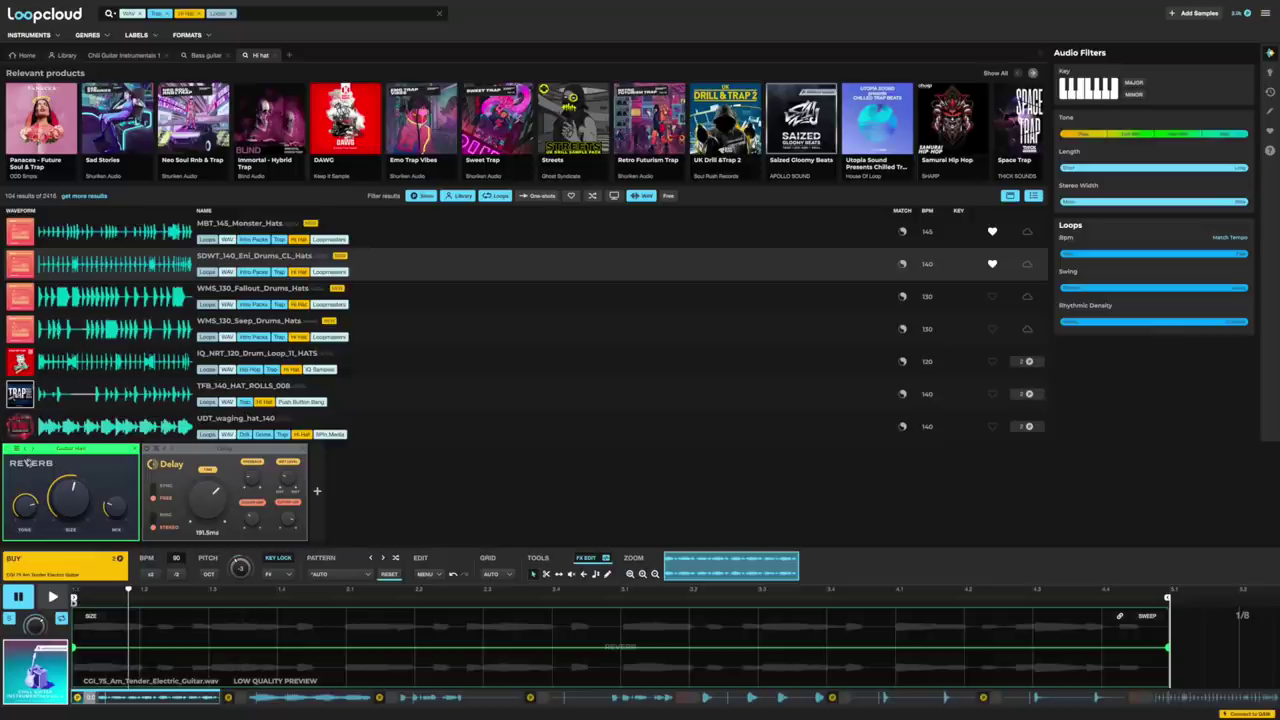
left_click(150, 452)
key("space")
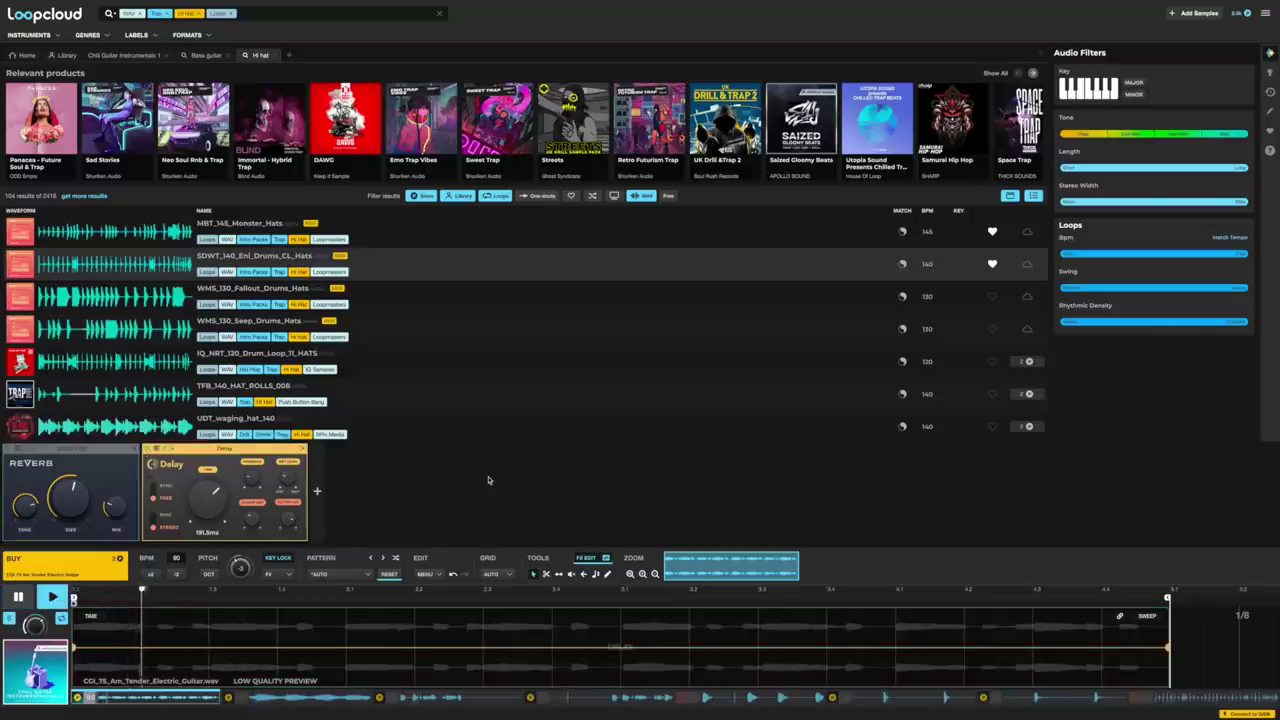
key("space")
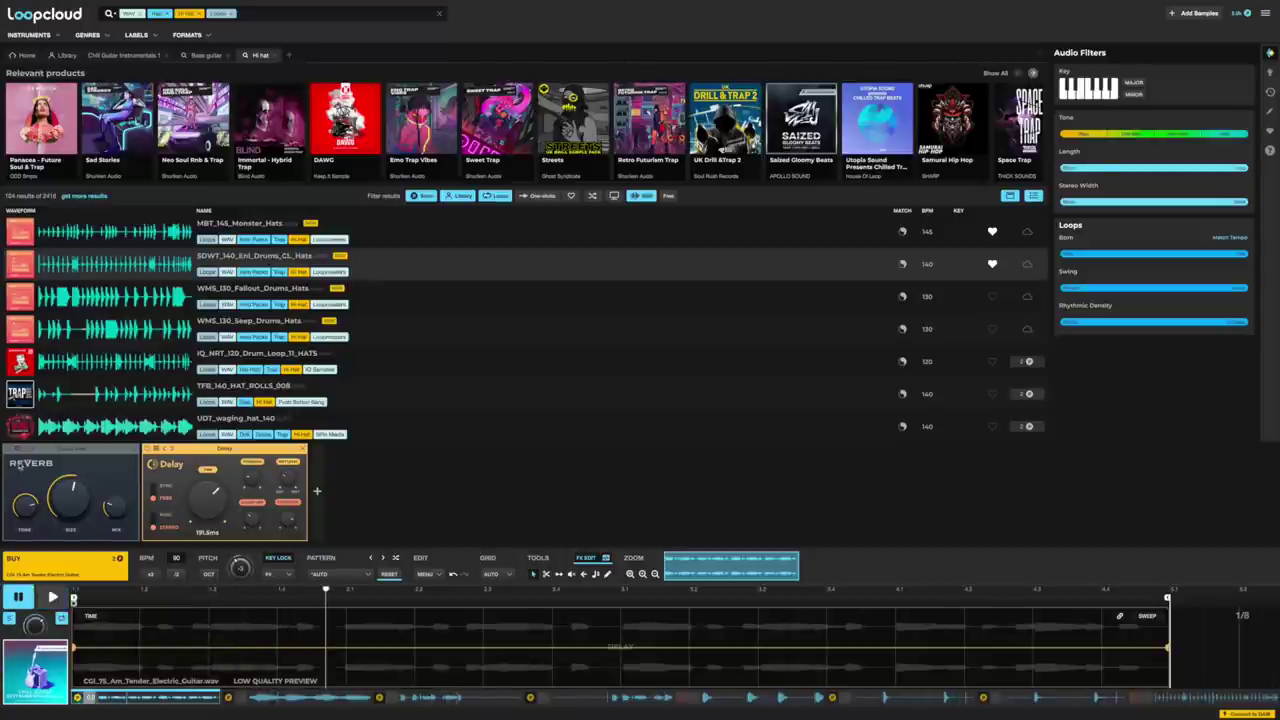
key("space")
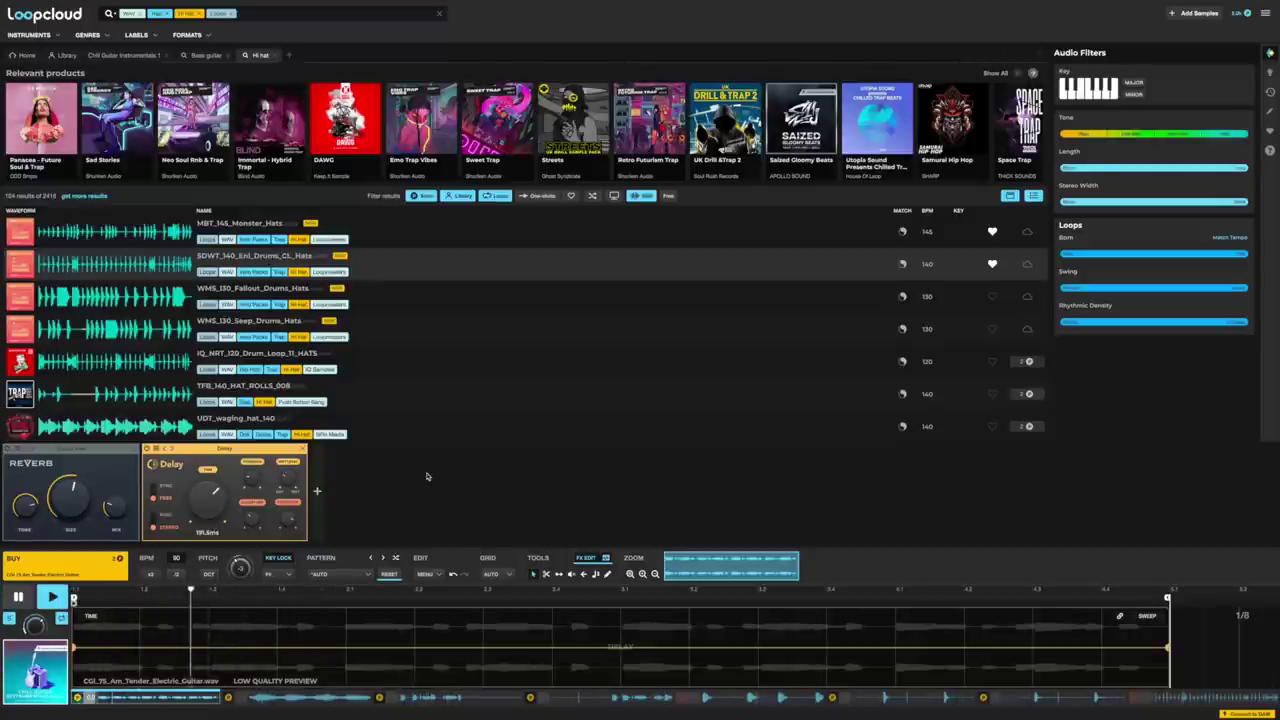
key("space")
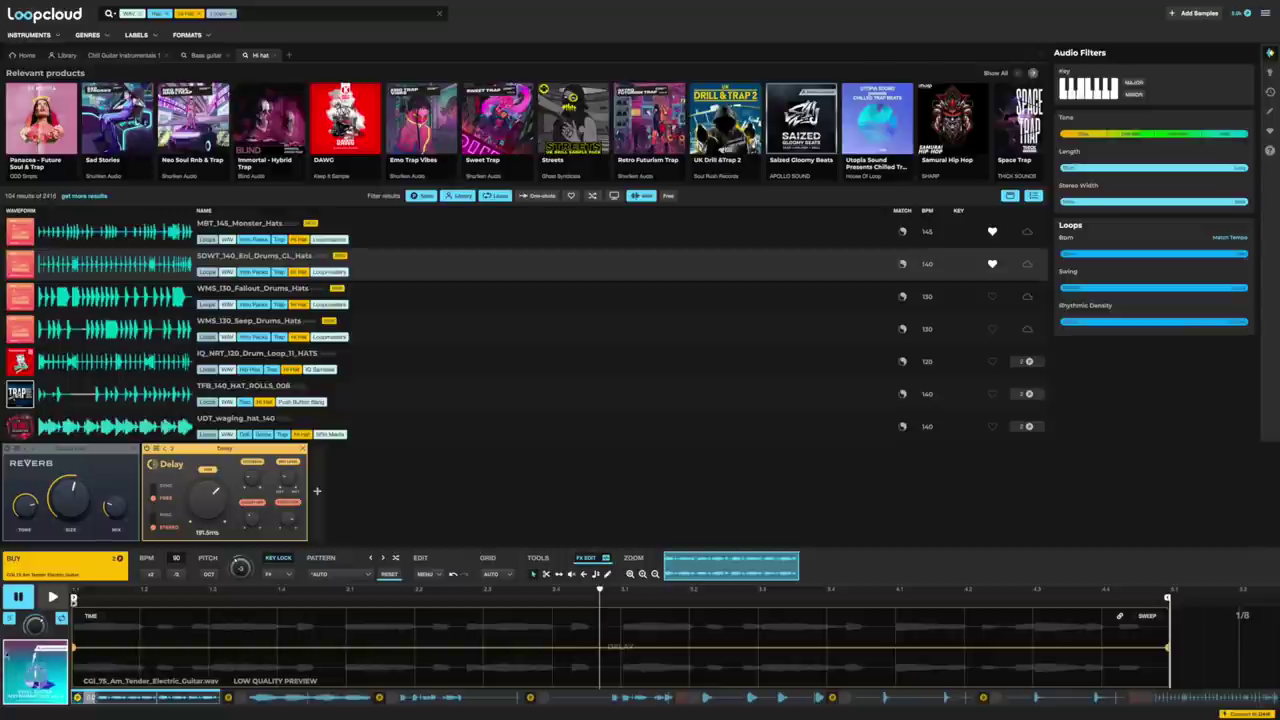
key("space")
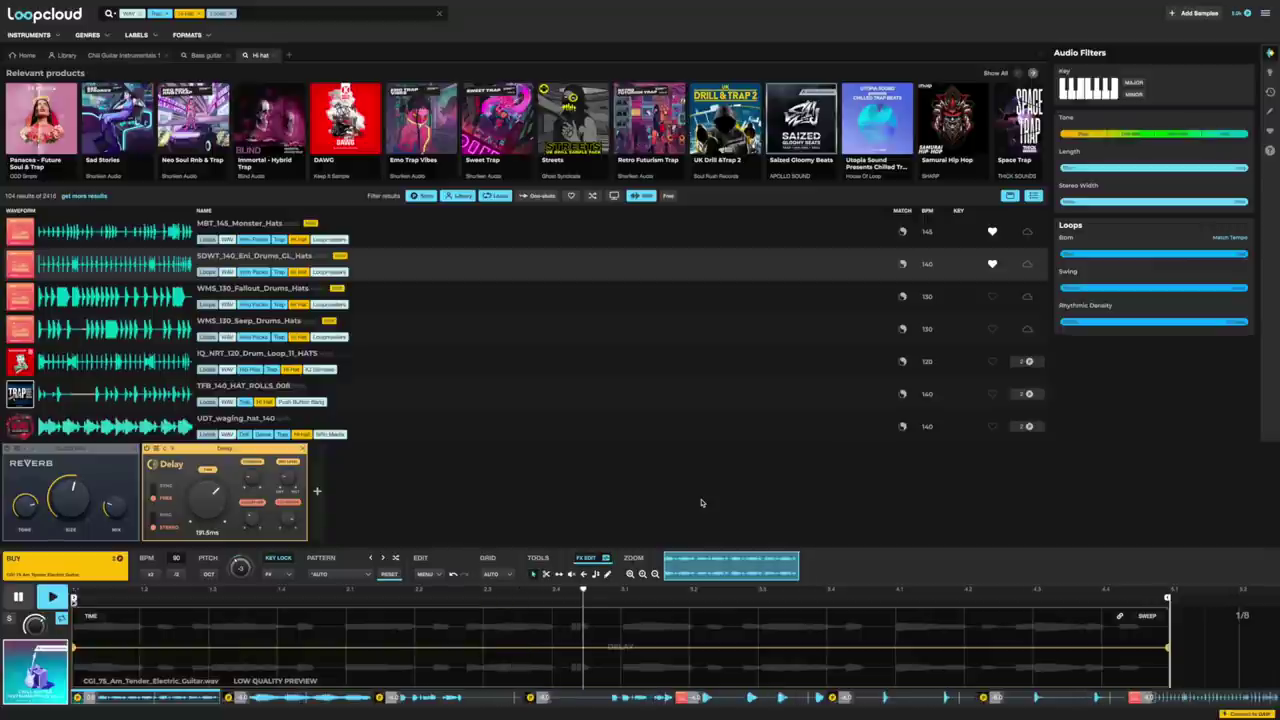
key("space")
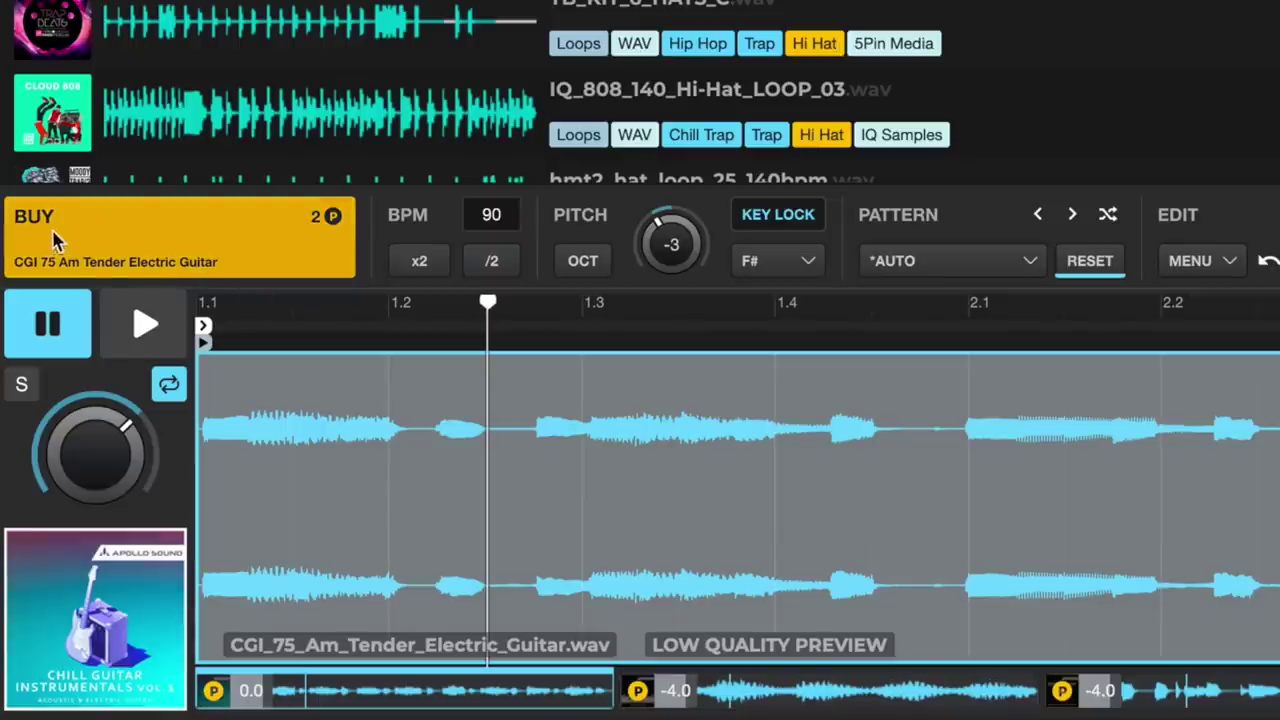
Buy all the unpurchased sounds in the loop for 10 points and confirm the purchase.
left_click(240, 240)
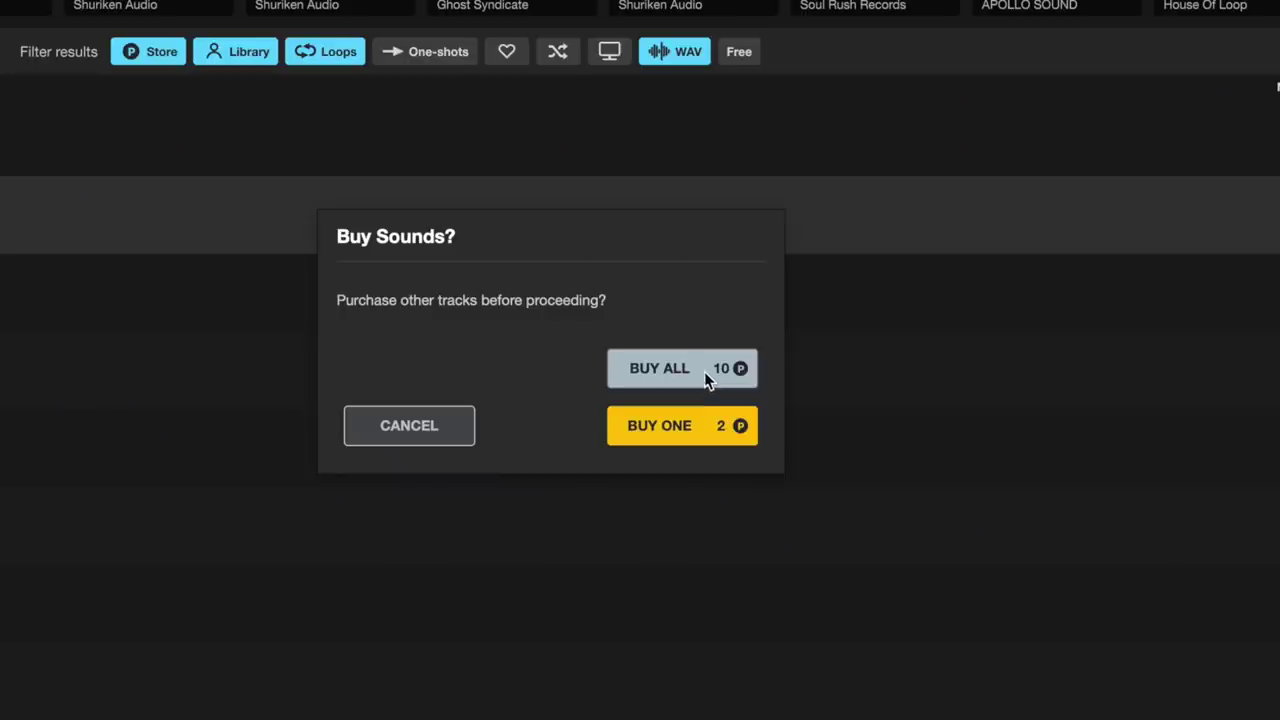
left_click(660, 332)
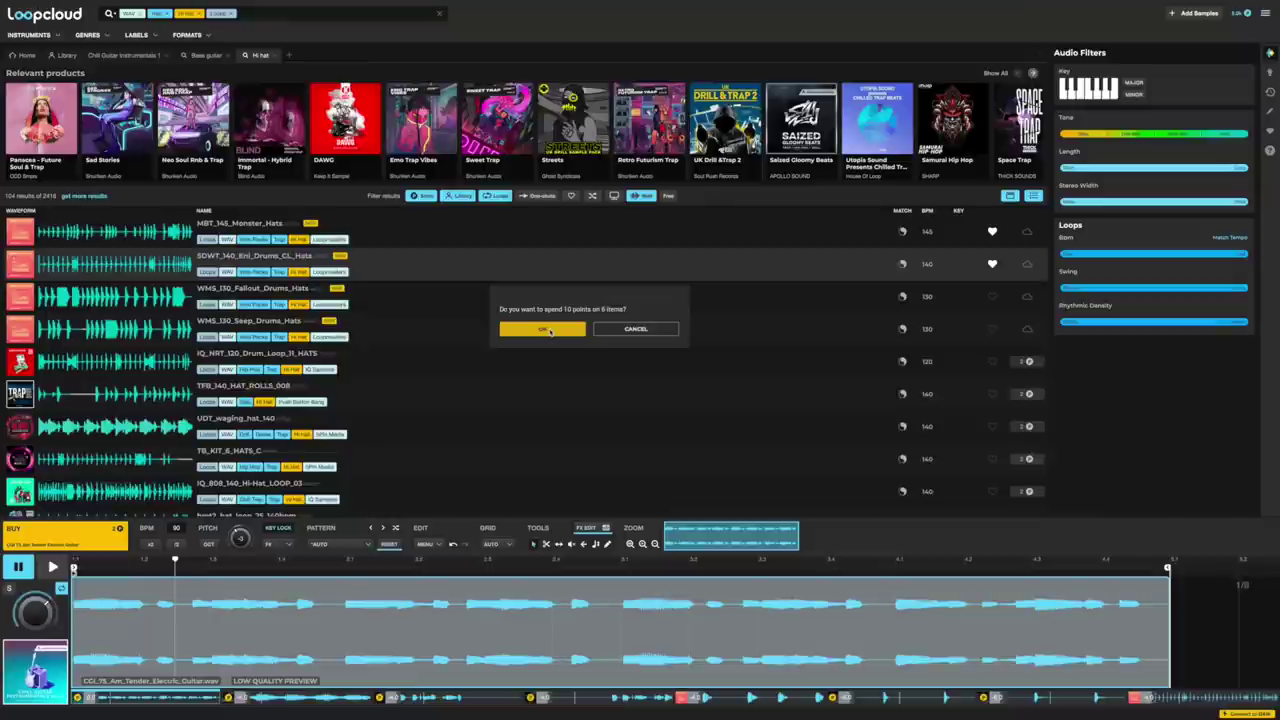
left_click(549, 331)
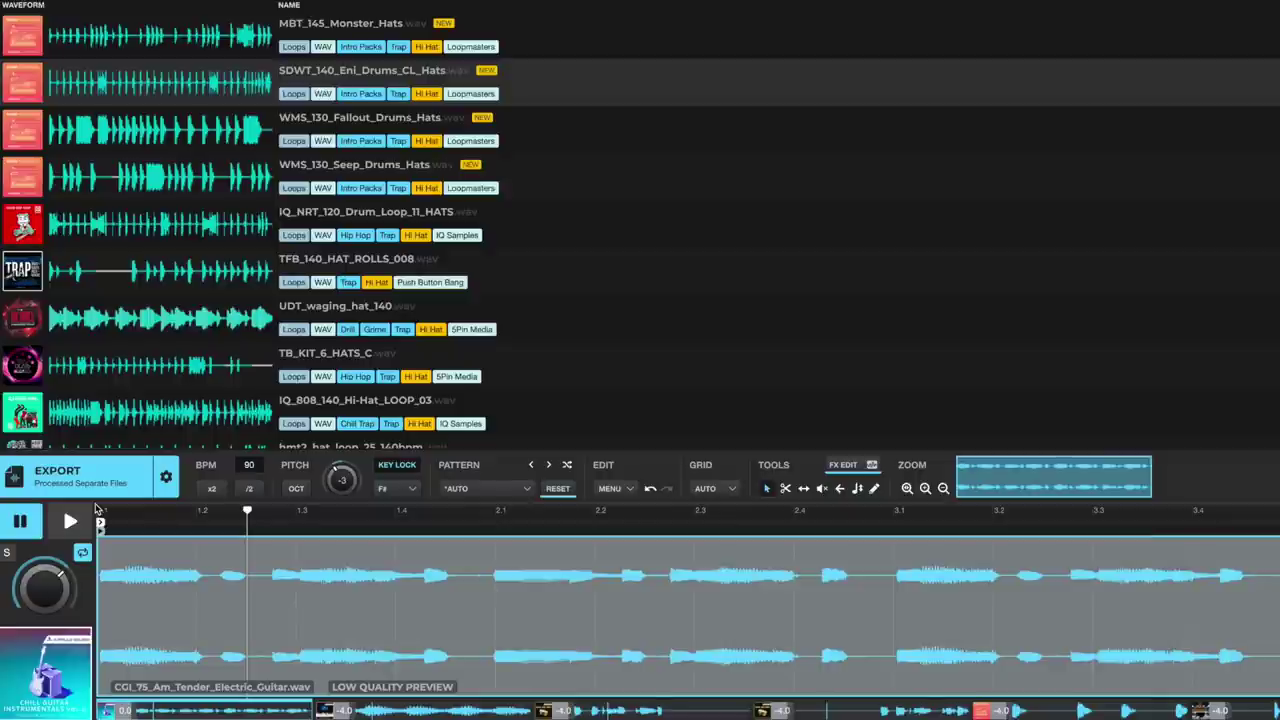
Open the export preferences and choose Processed Separate Files as the export type.
left_click(168, 480)
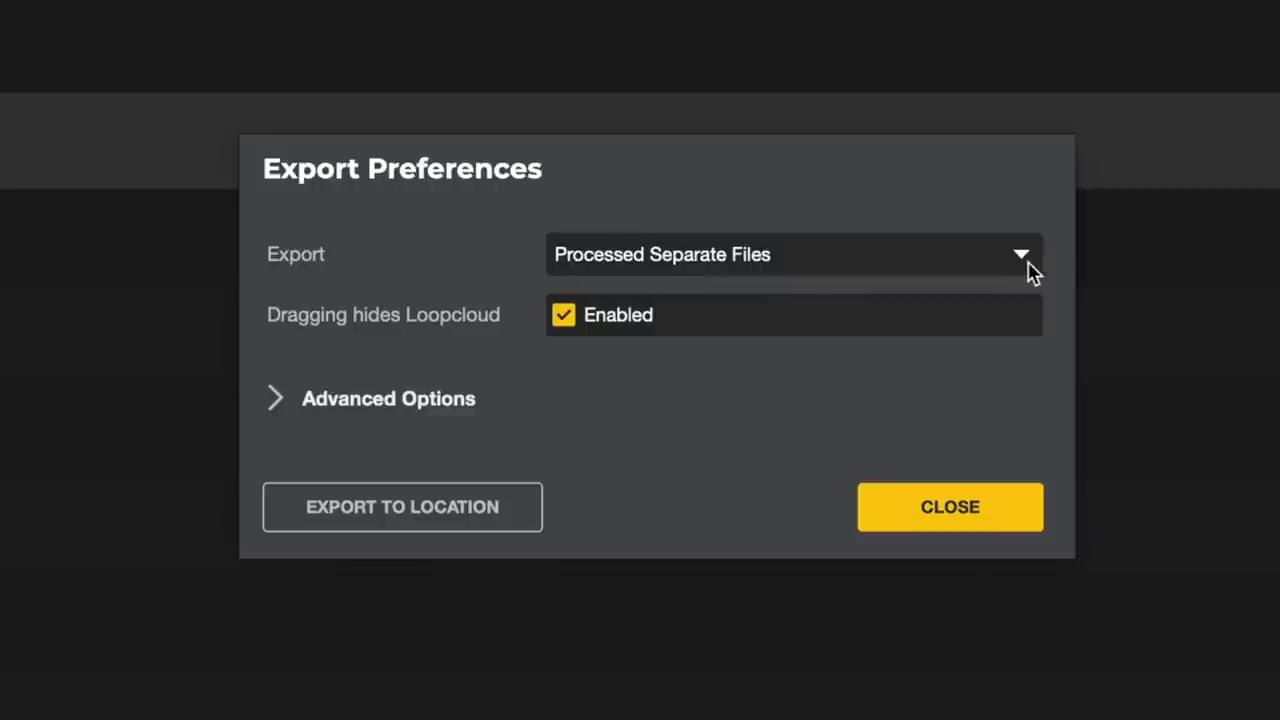
left_click(987, 272)
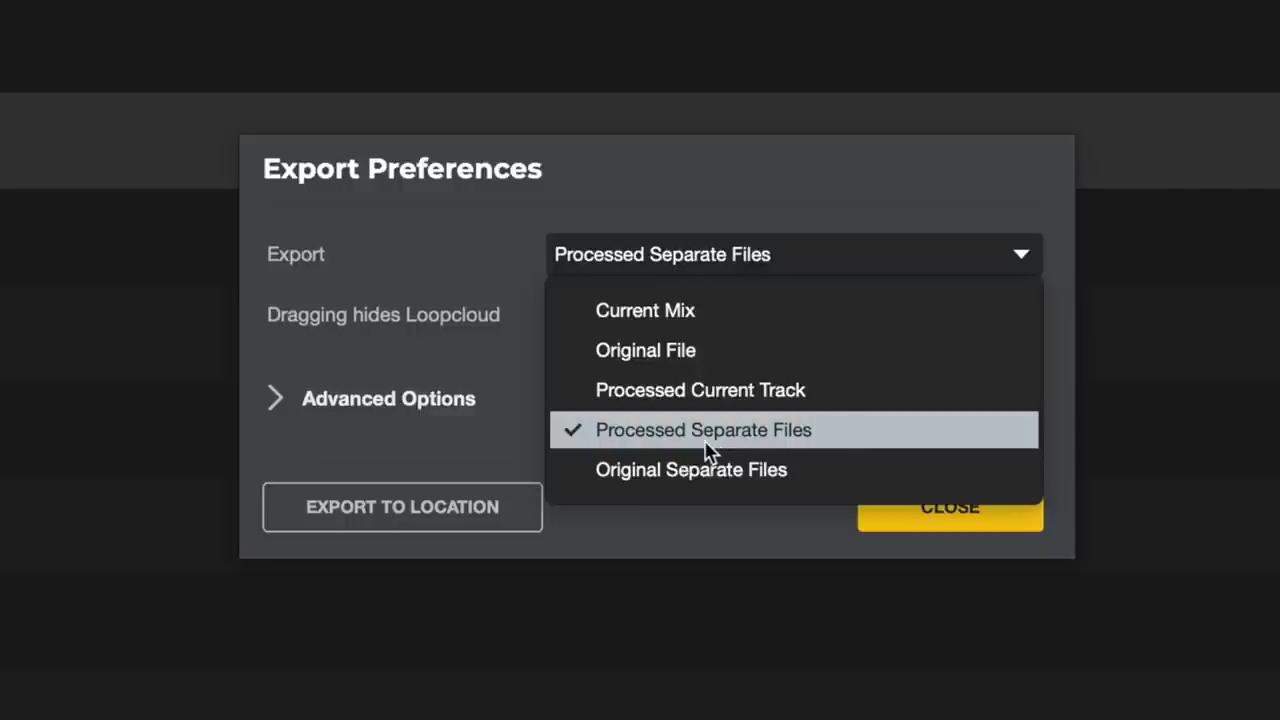
left_click(845, 441)
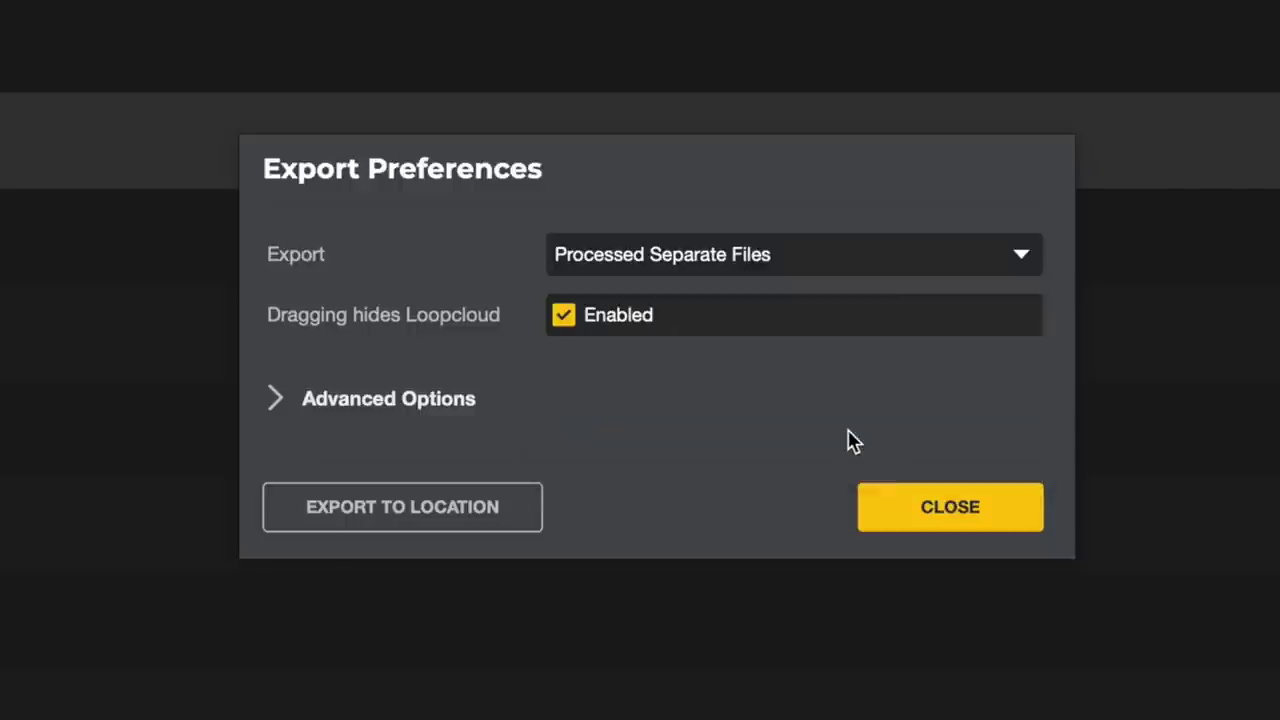
Close the export preferences and copy the loop's processed files to the clipboard.
left_click(941, 520)
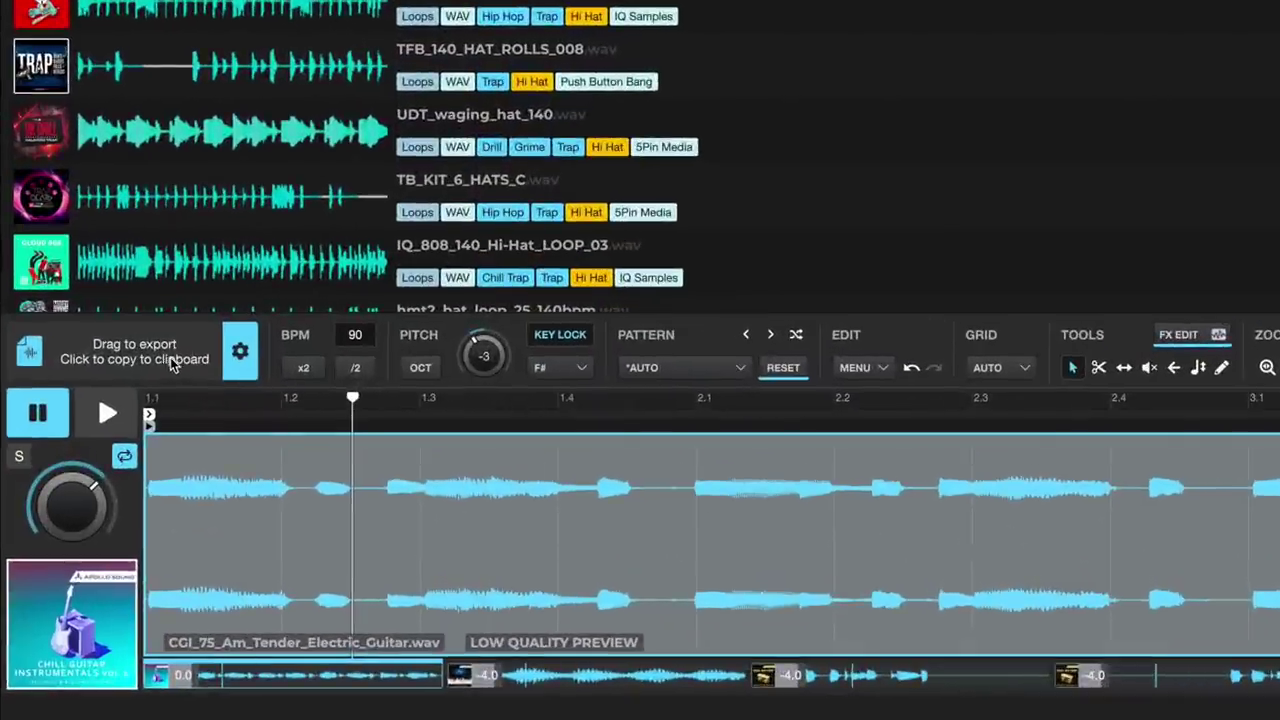
left_click(170, 360)
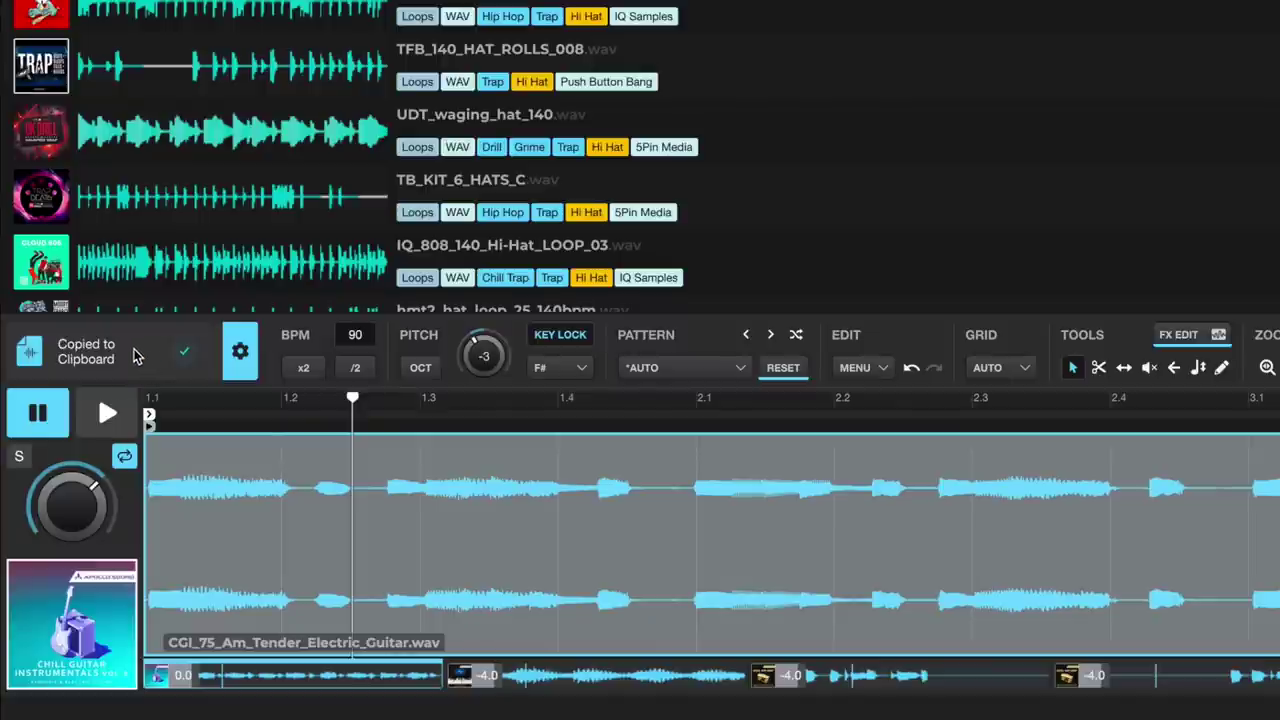
Export the loop's processed separate files into the Logic Pro project at bar 2, accepting the existing-tracks option.
left_click_drag(116, 358, 120, 350)
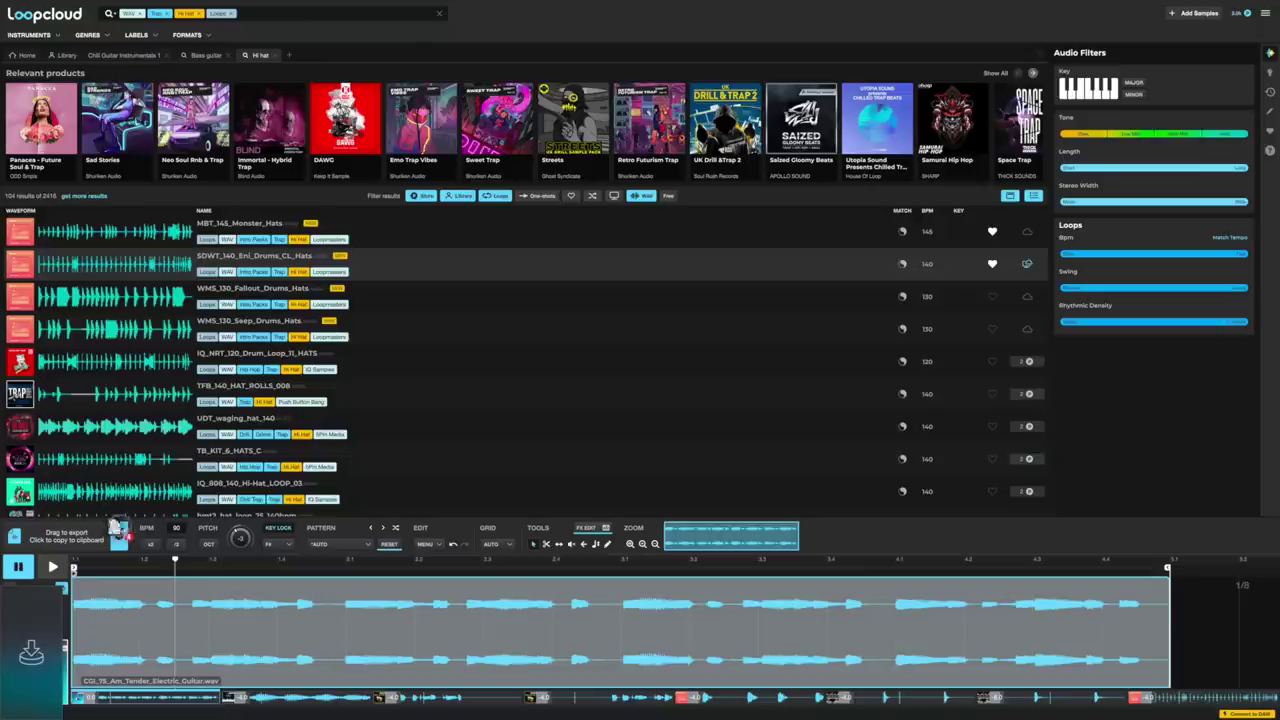
left_click_drag(118, 530, 308, 83)
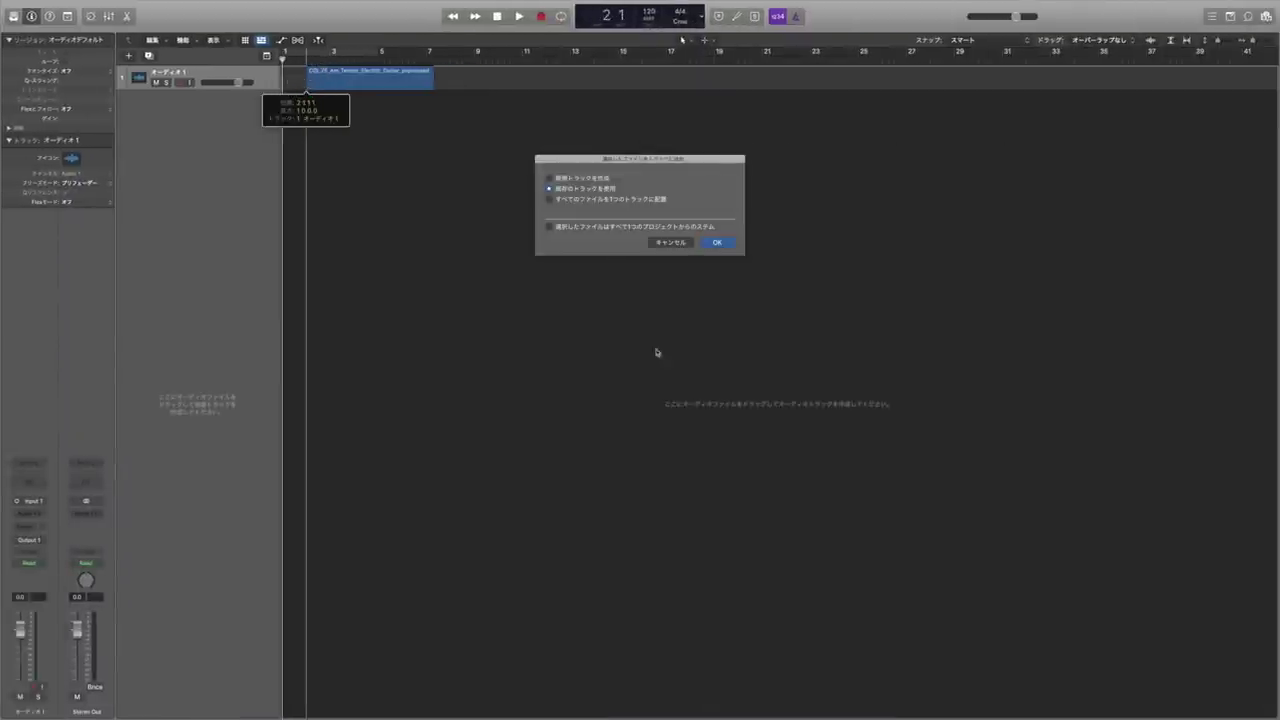
key("Return")
Play the imported processed tracks together in the arrangement, stop playback, and adjust the timeline zoom.
key("space")
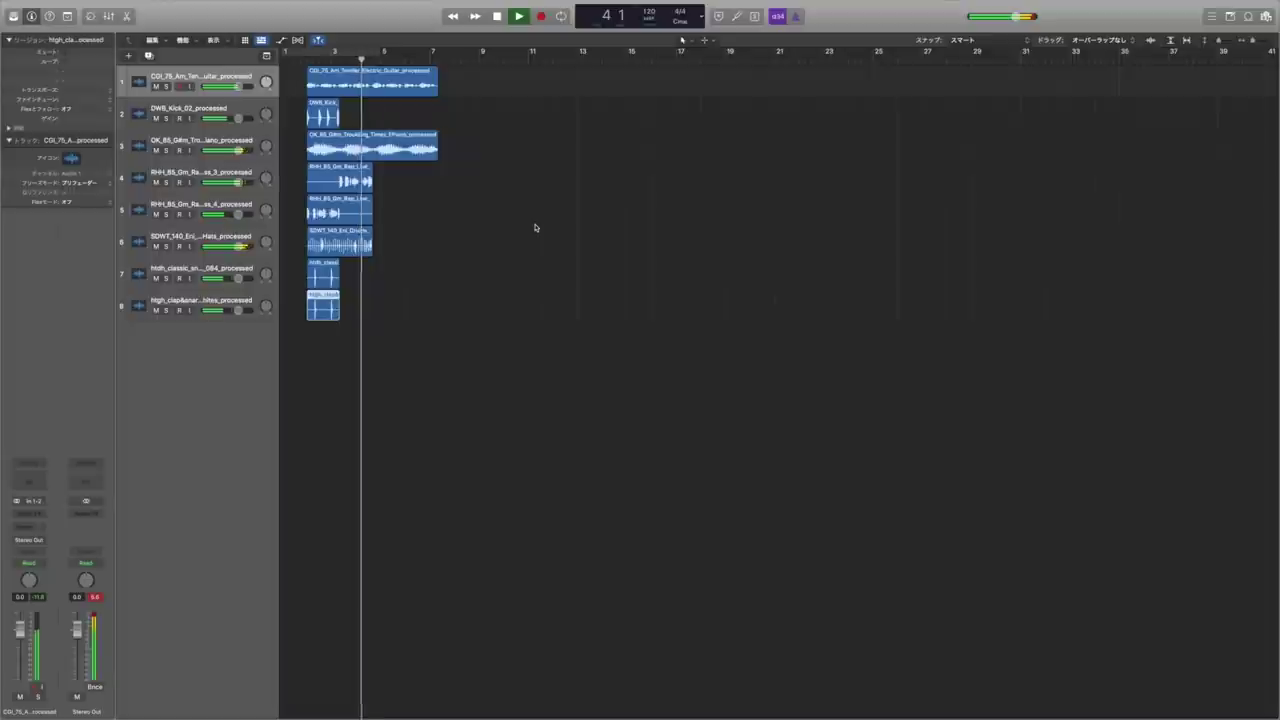
key("space")
key("super+Left")
key("super+Down")
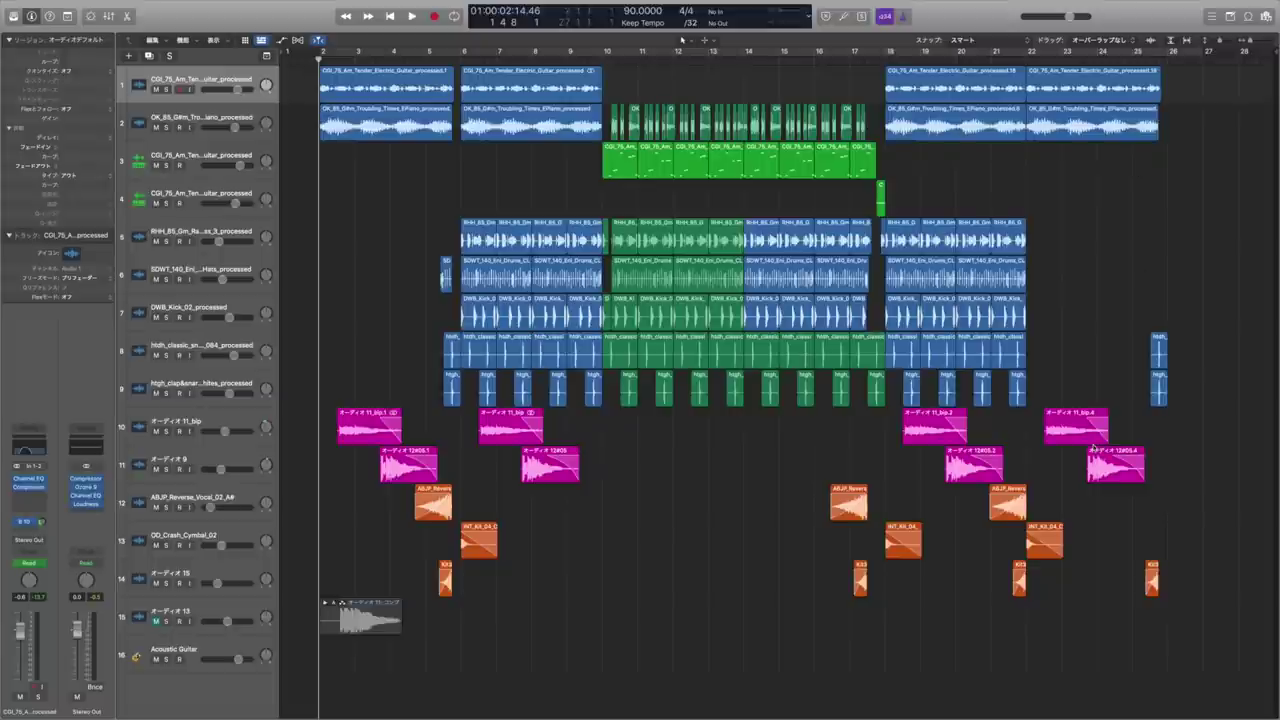
Highlight in turn the regions in bars 6 to 10, the magenta audio on tracks 10–11, and the orange effects on tracks 12–14.
left_click_drag(460, 58, 591, 464)
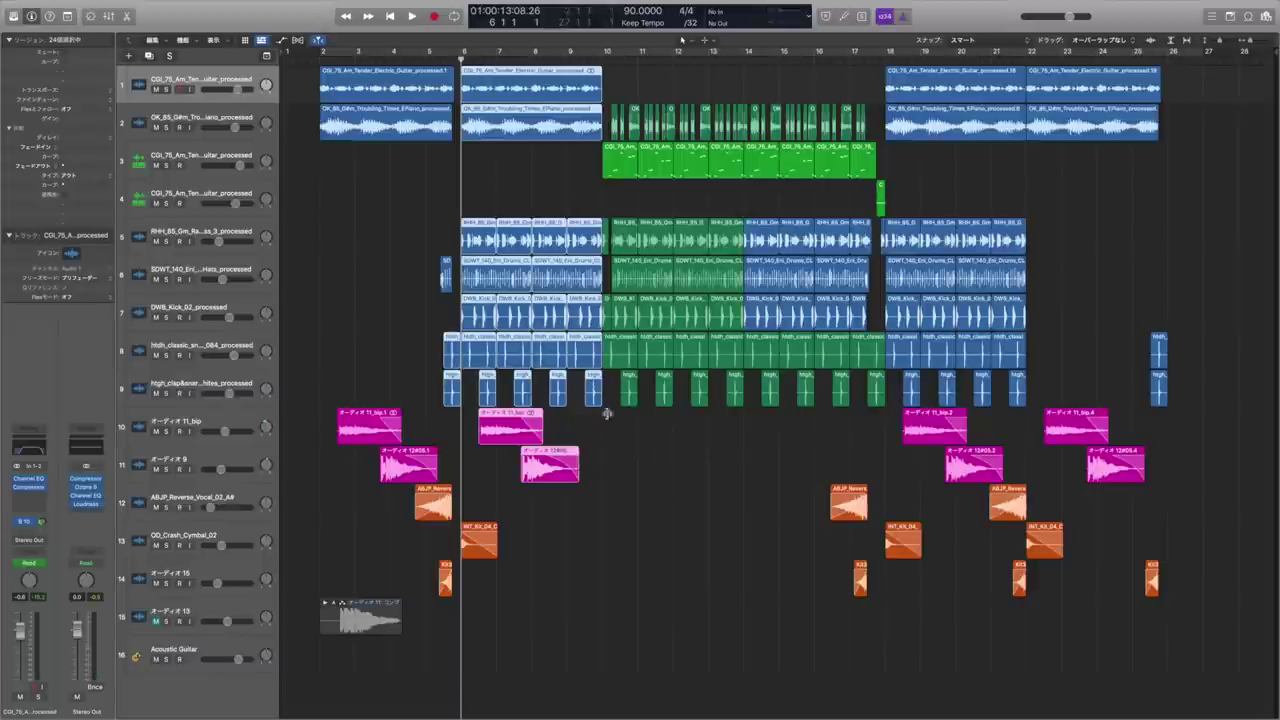
left_click(617, 439)
left_click_drag(1194, 432, 338, 464)
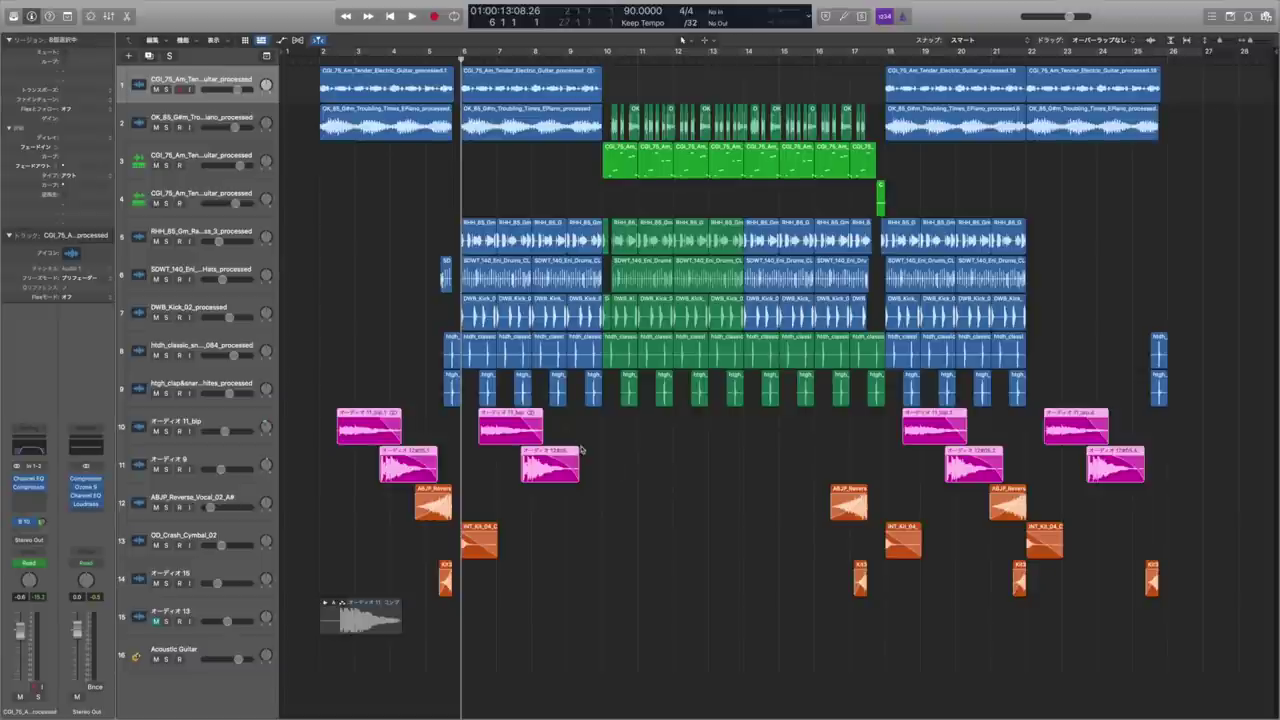
left_click_drag(1218, 507, 395, 585)
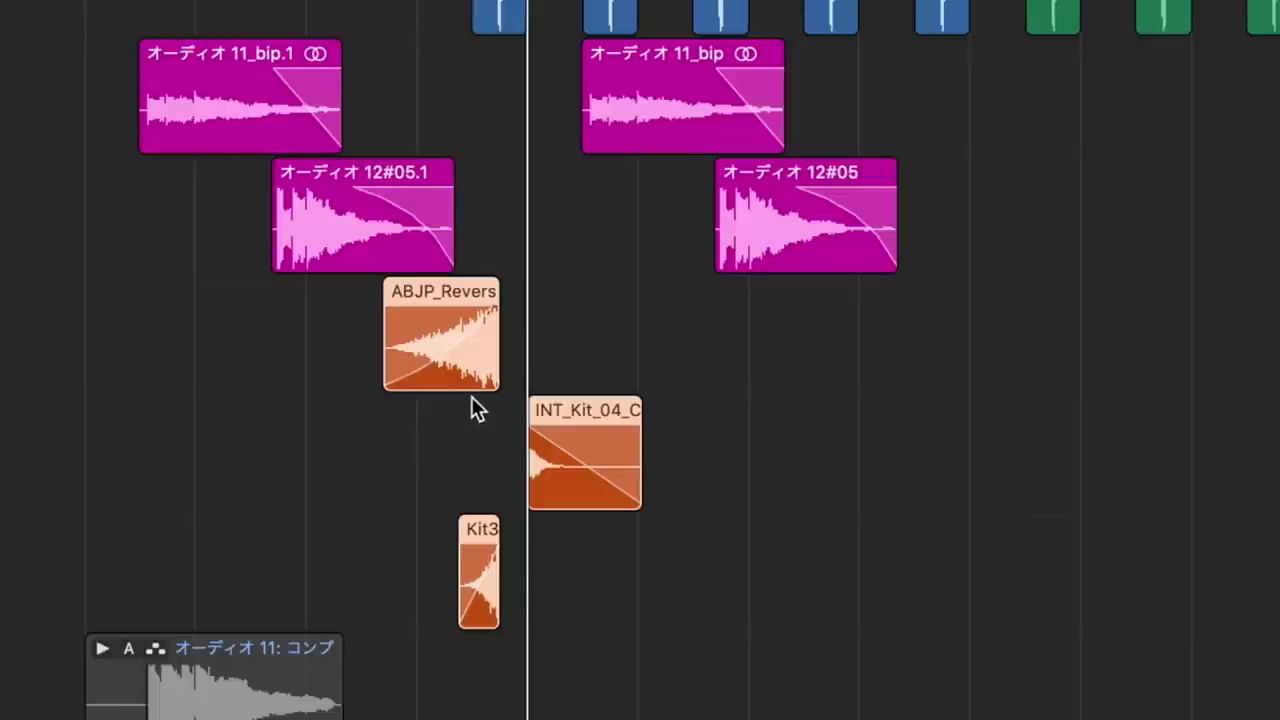